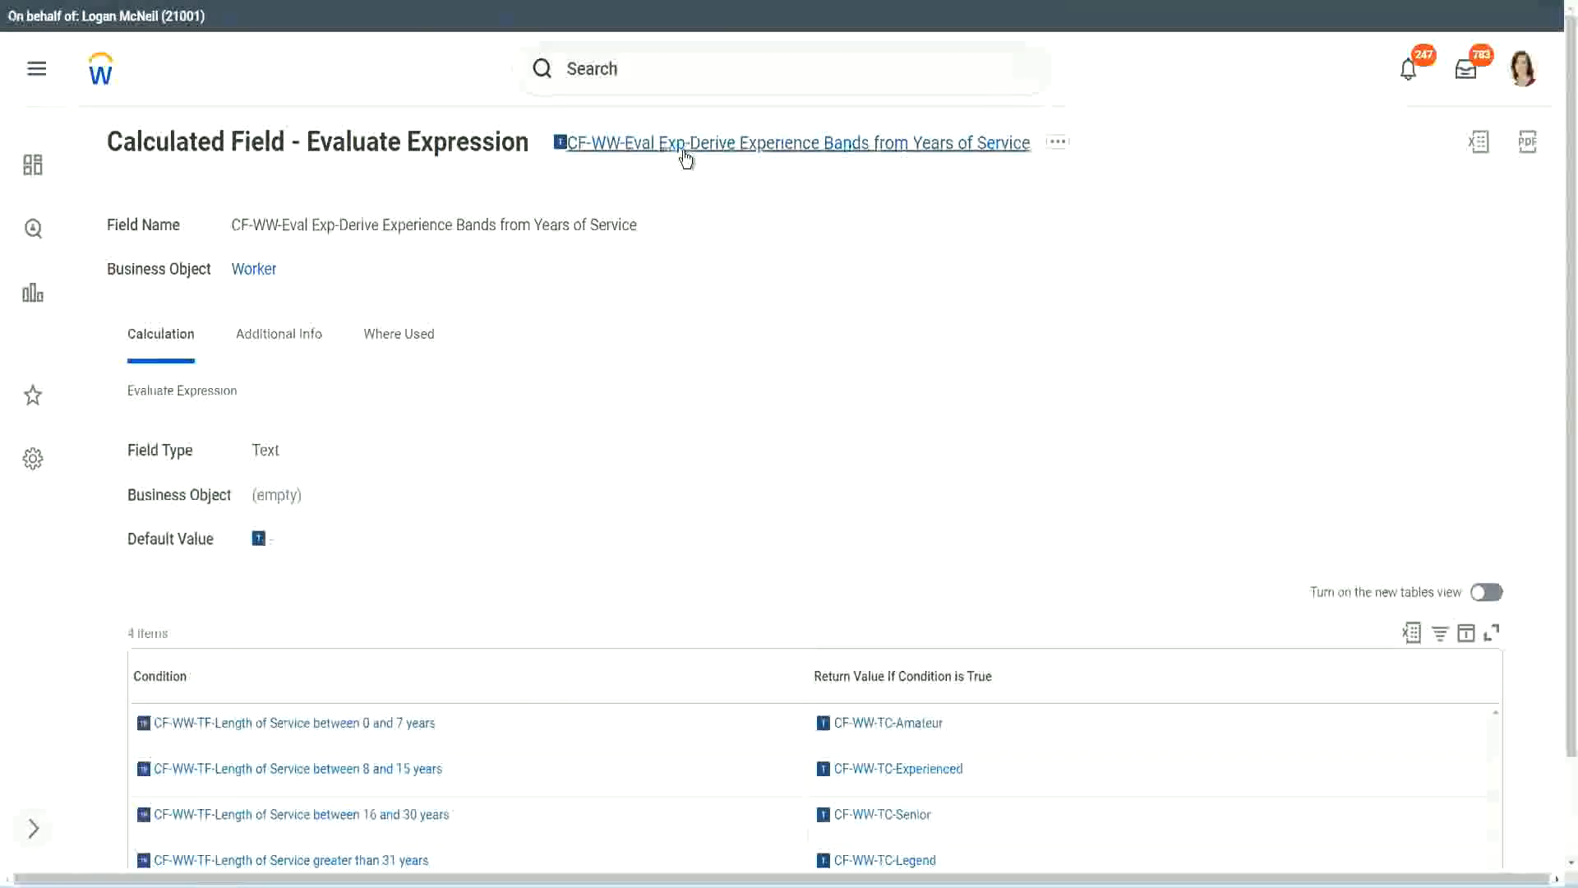
right_click(681, 154)
left_click(743, 249)
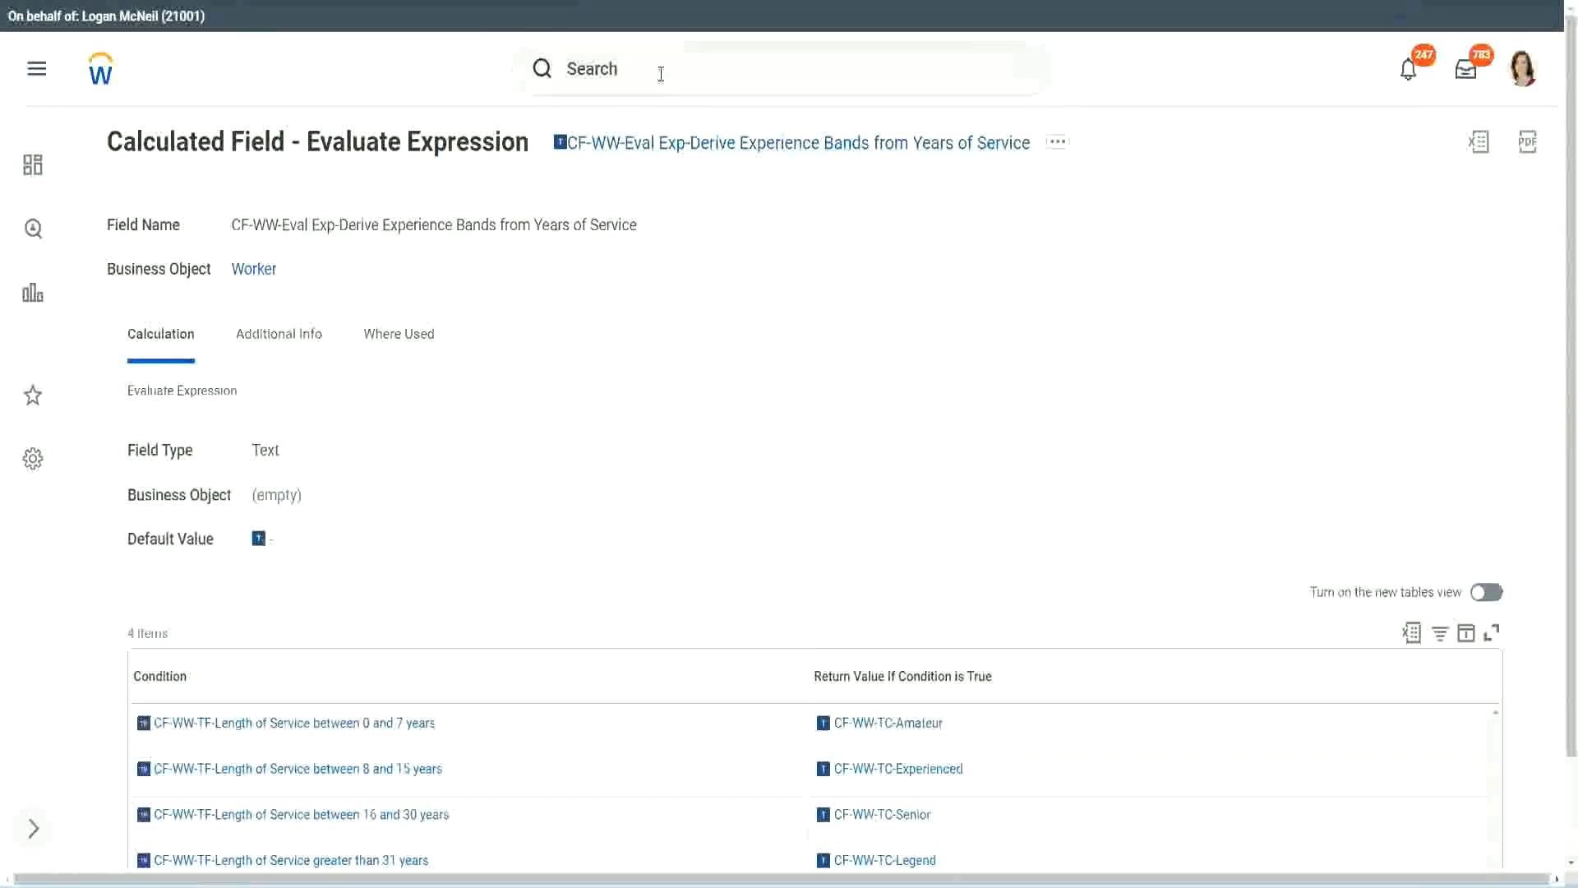
left_click(660, 74)
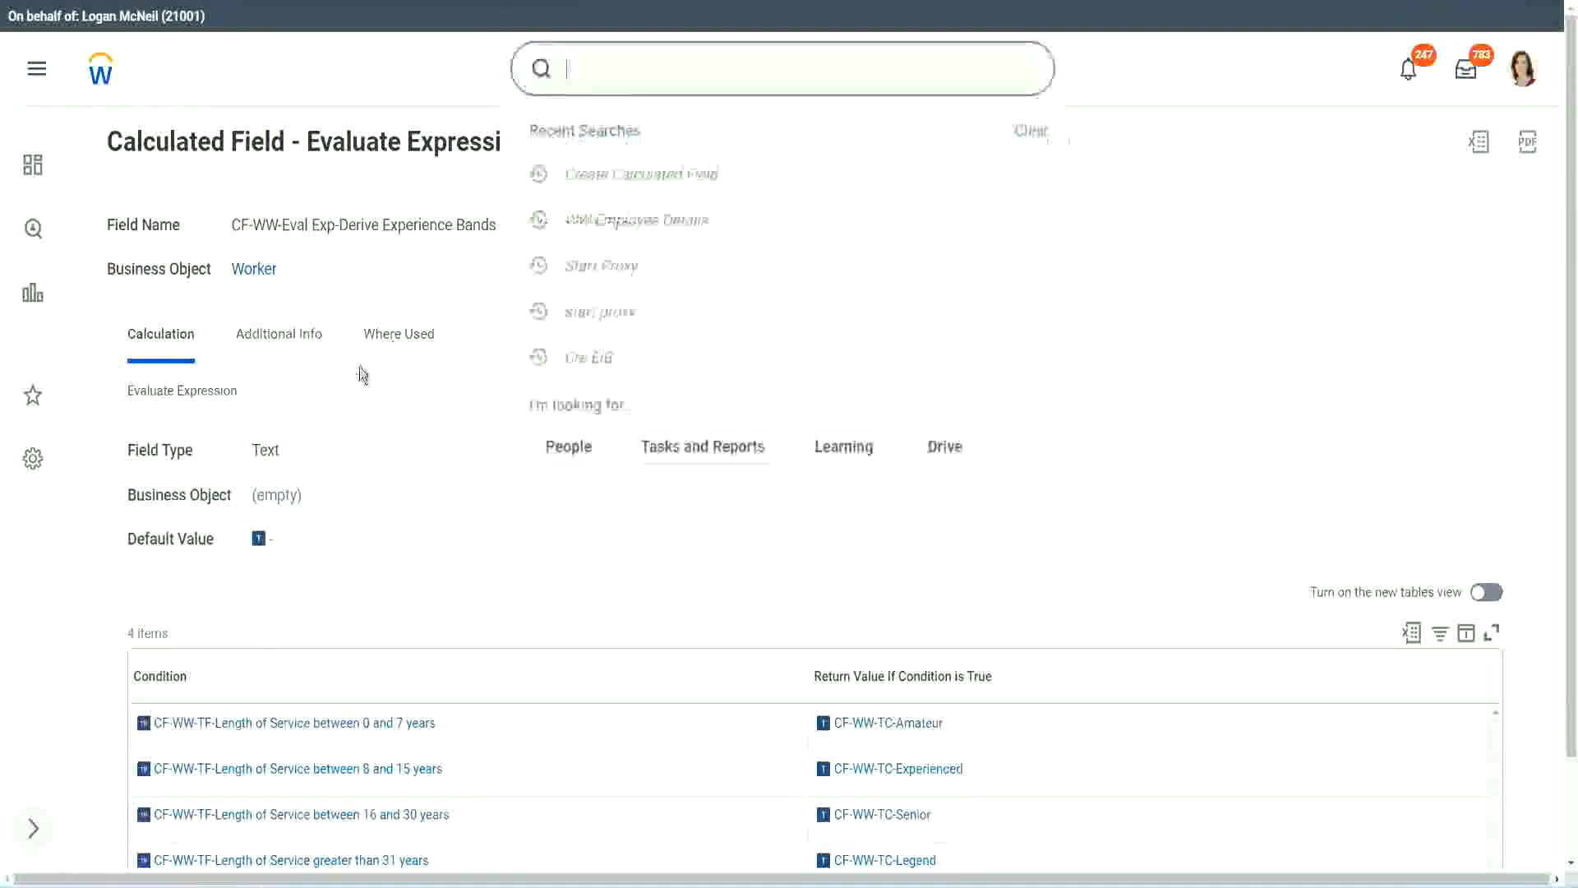
left_click(1117, 184)
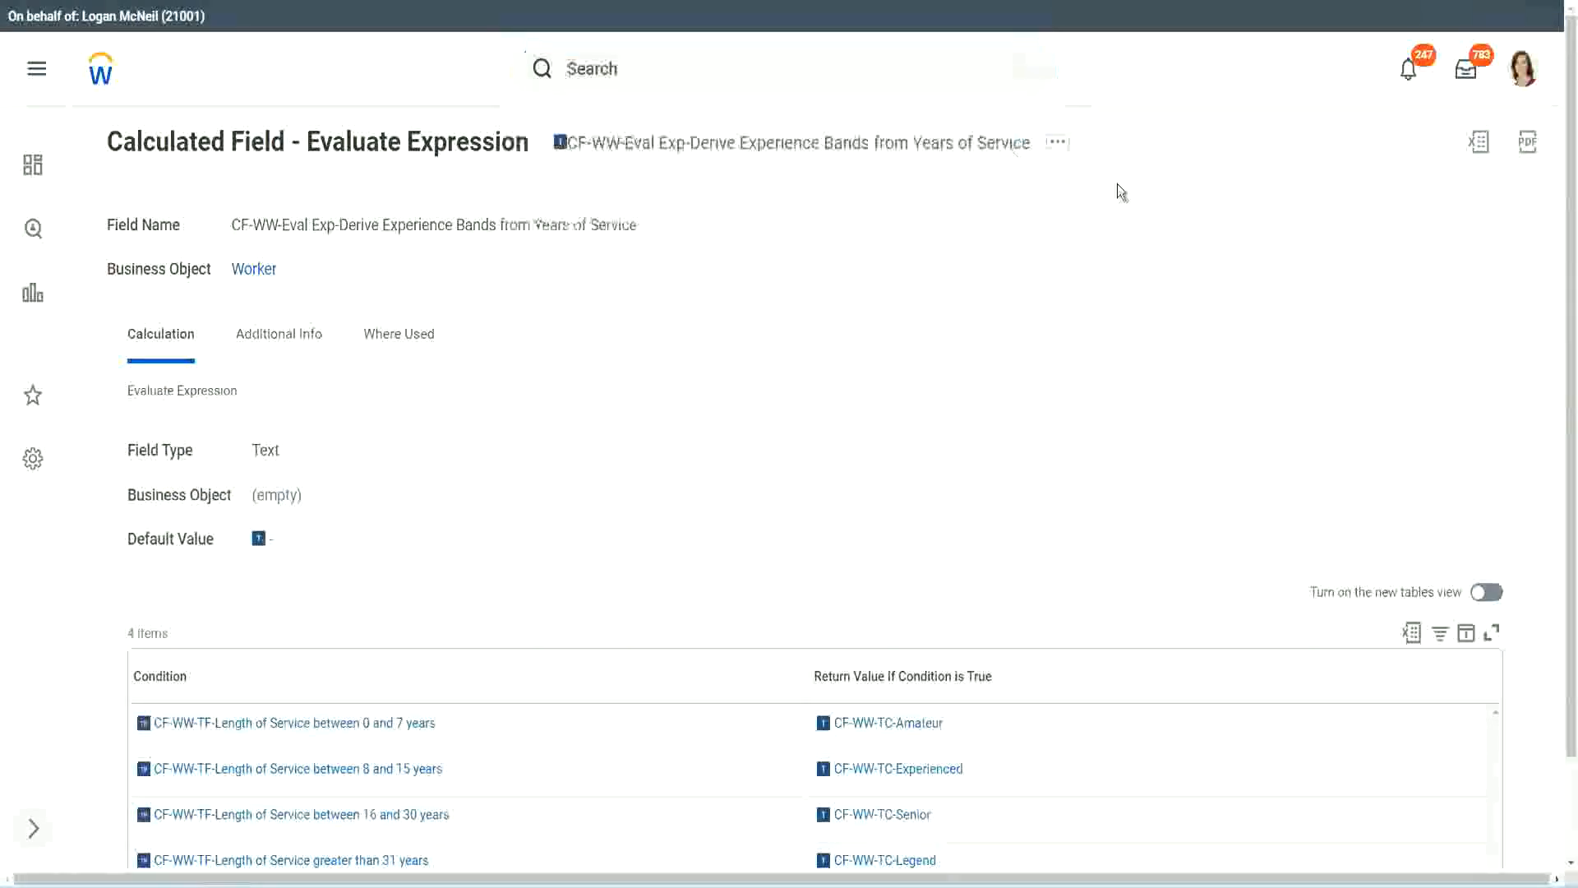
Search for "create calc field" and open the Create Calculated Field task
left_click(623, 62)
type("cre")
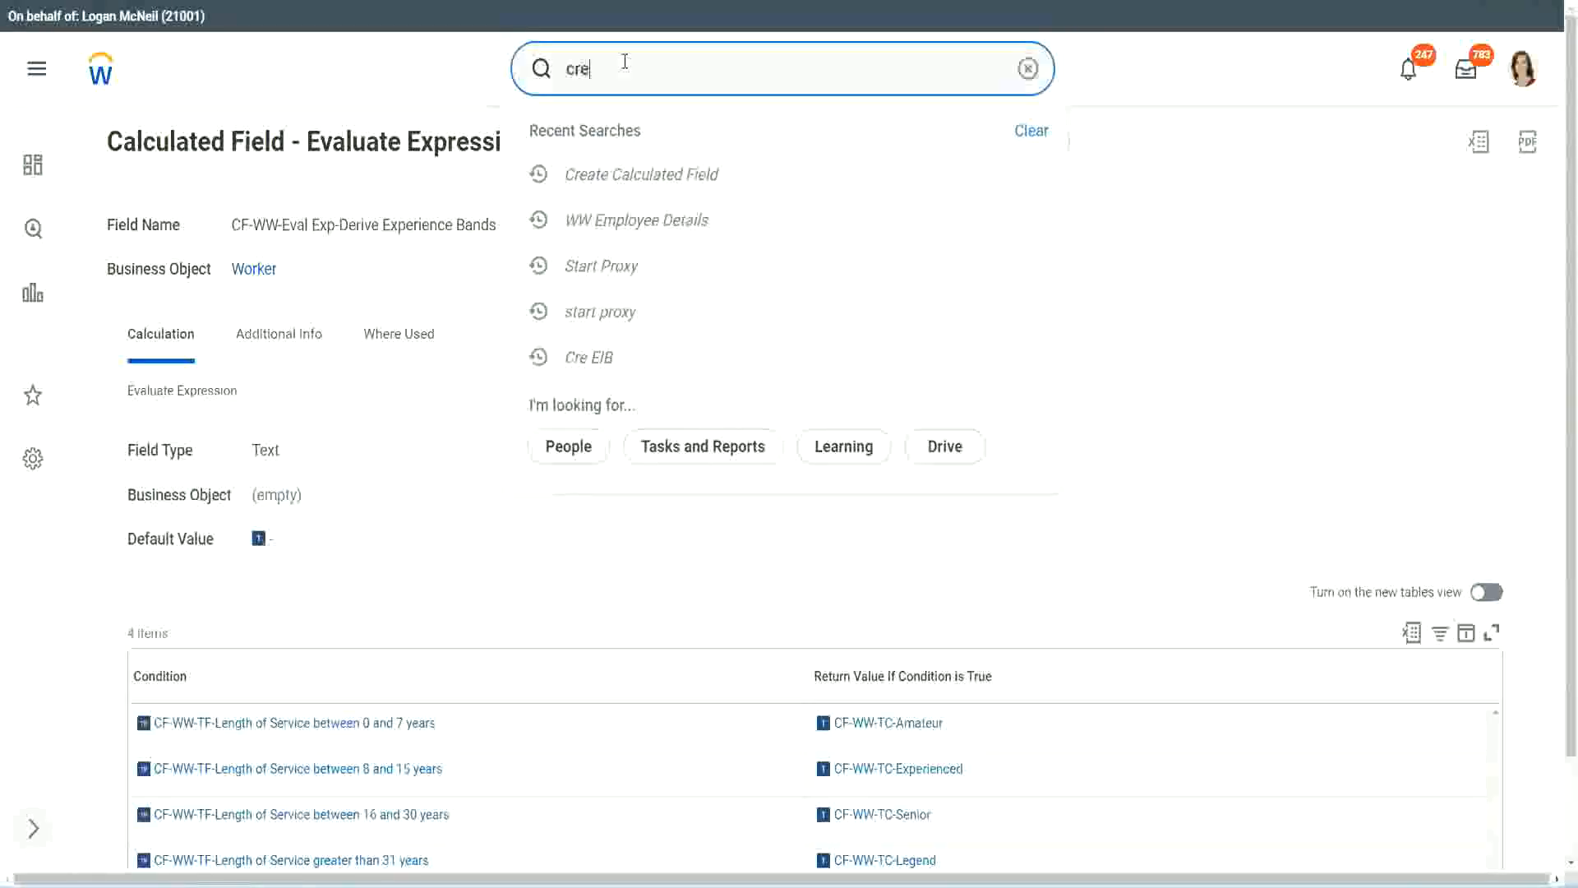
type("ate calc field")
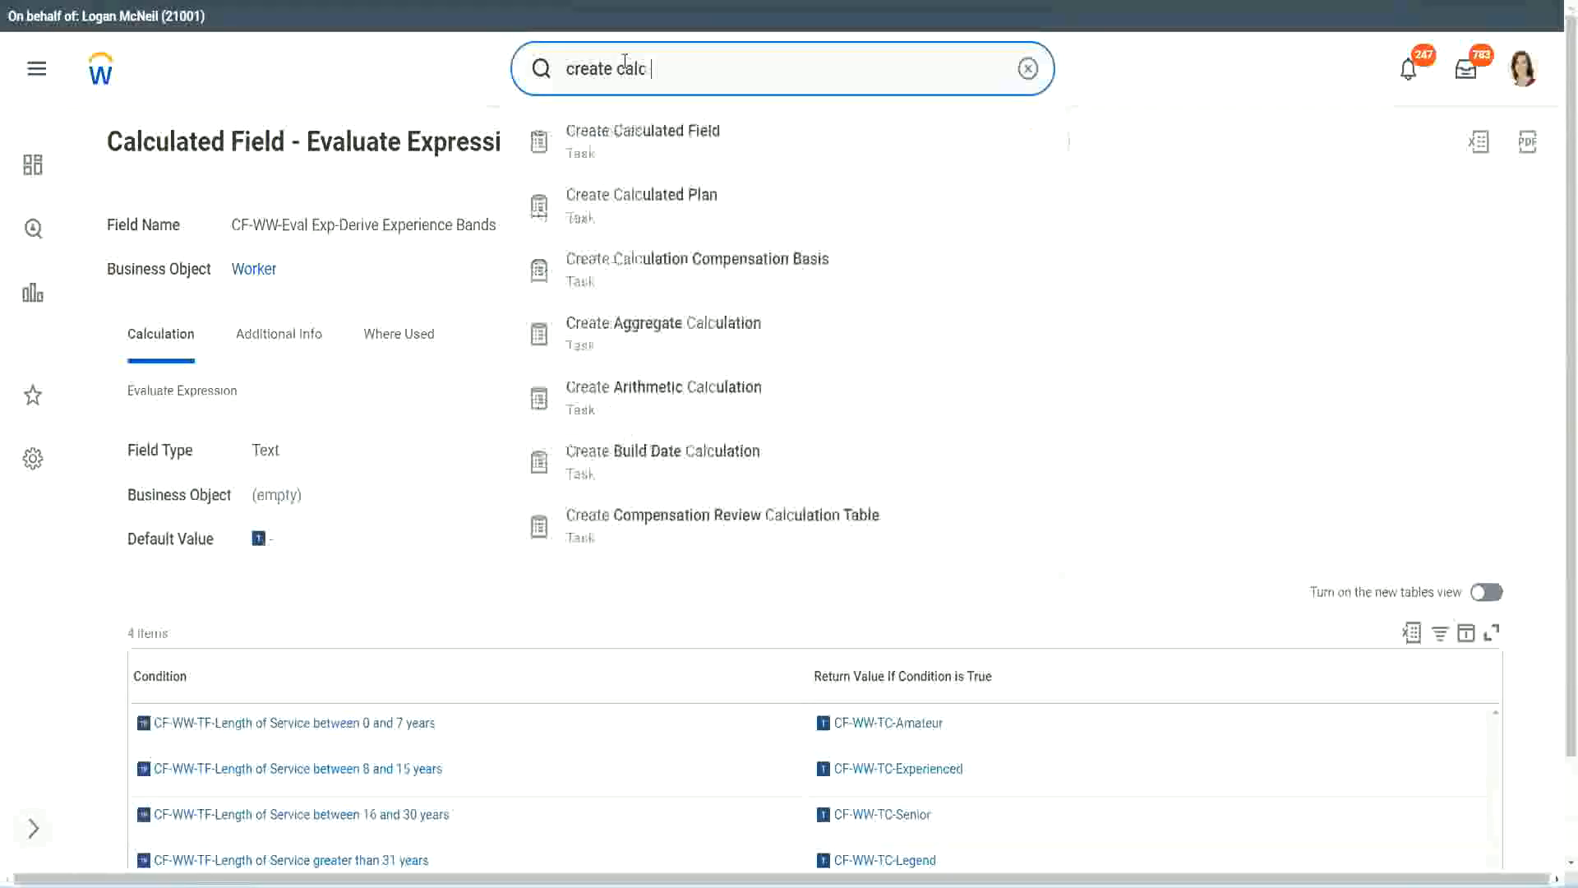
left_click(657, 146)
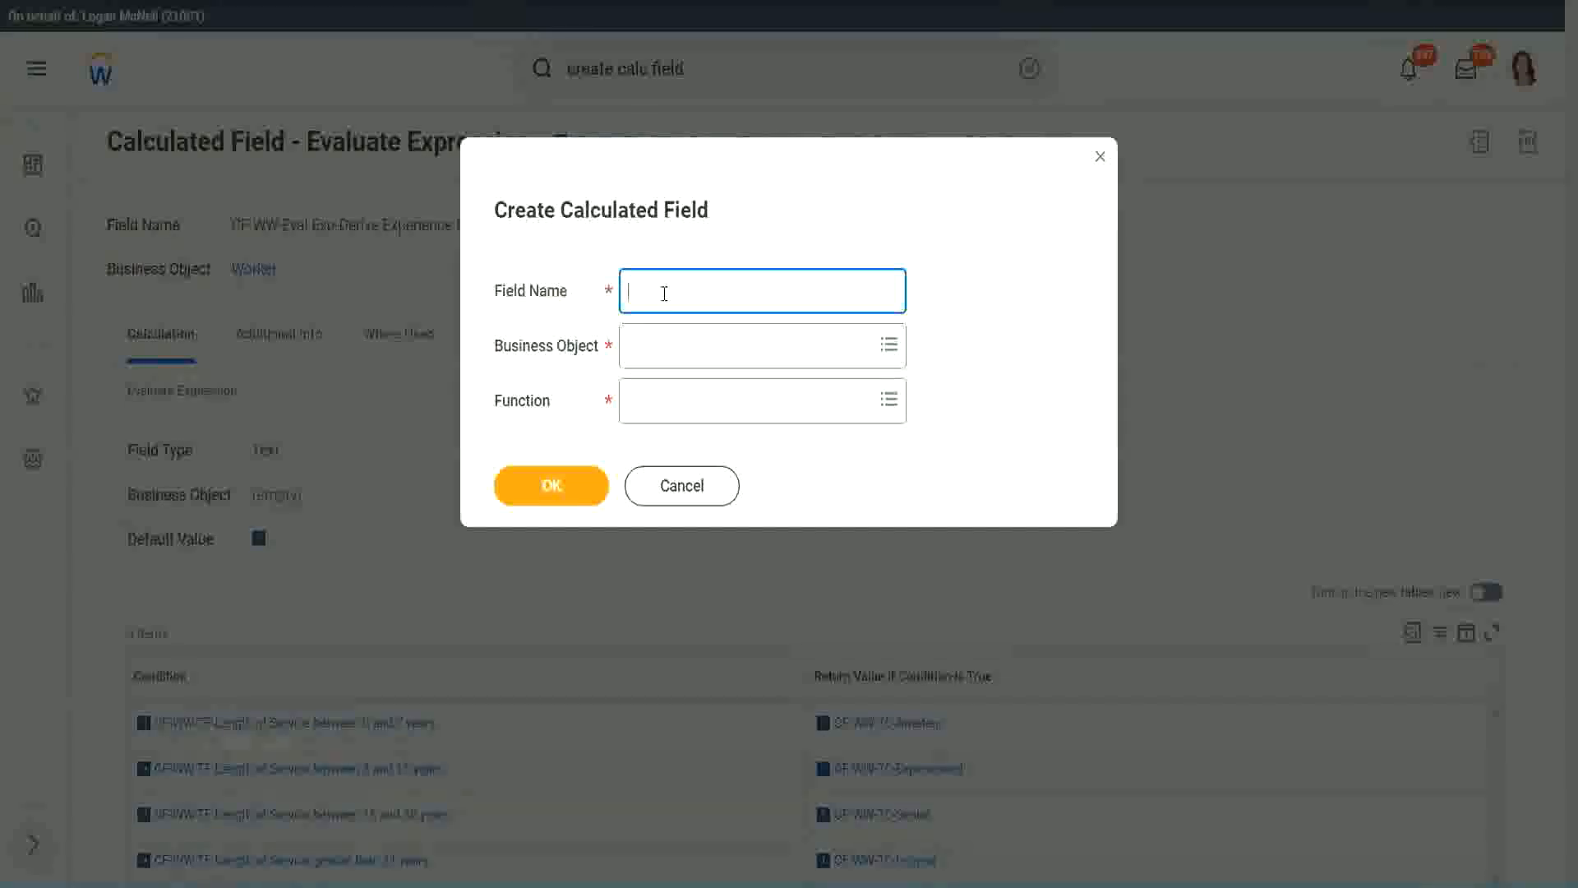
Name the new calculated field "CF-WW-LRB-Identify Experience Bands from years of Service"
type("CF-WW-LRB-Identify Exe")
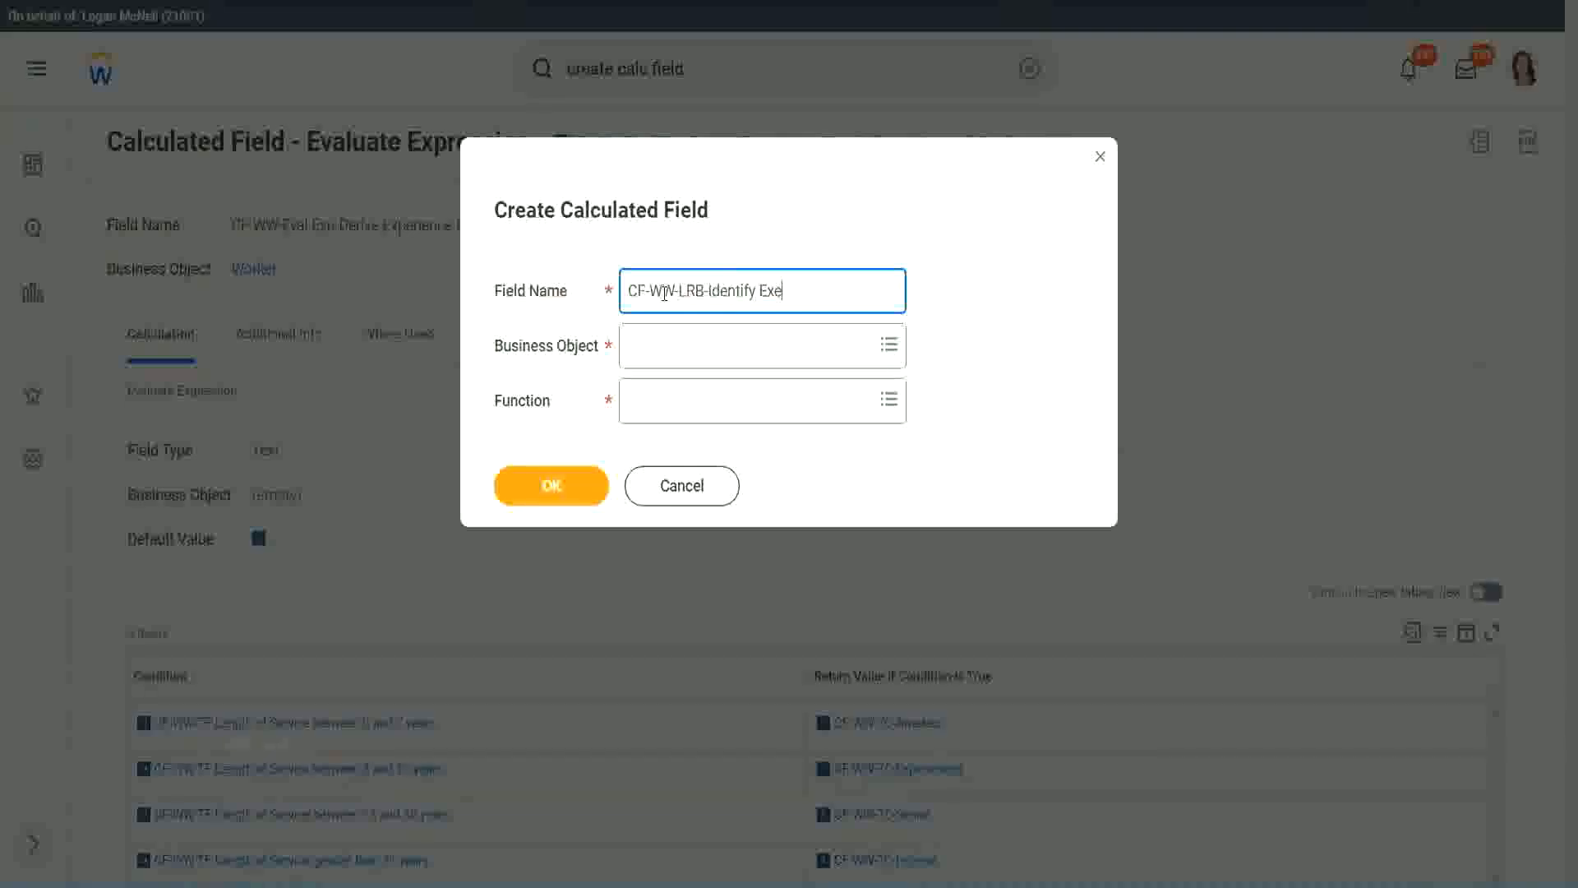
type("perience Bands from")
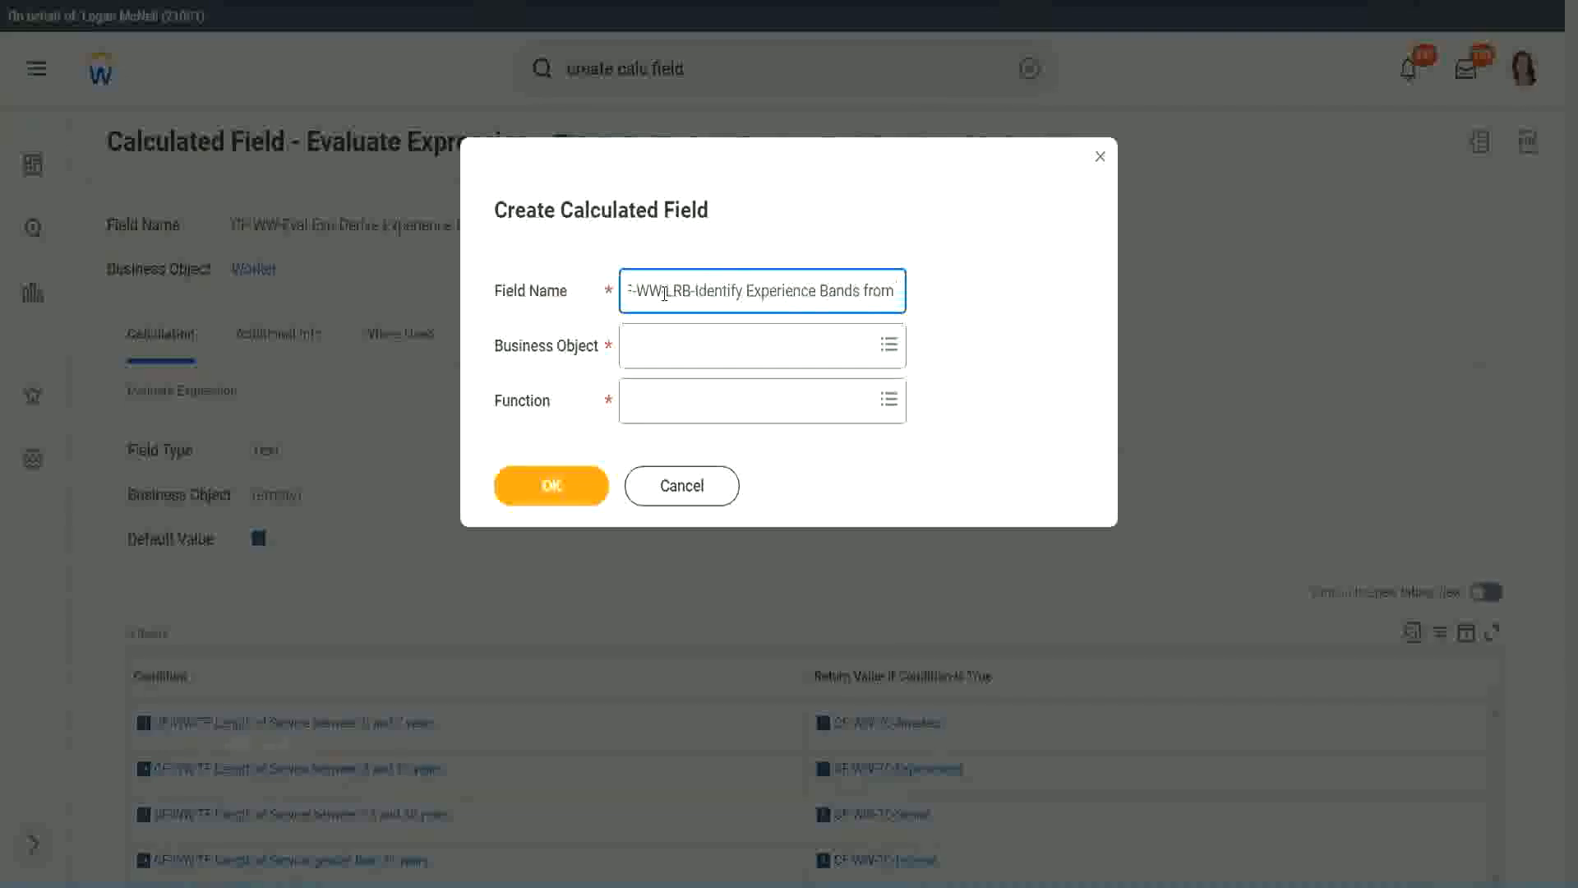
type(" years of Service")
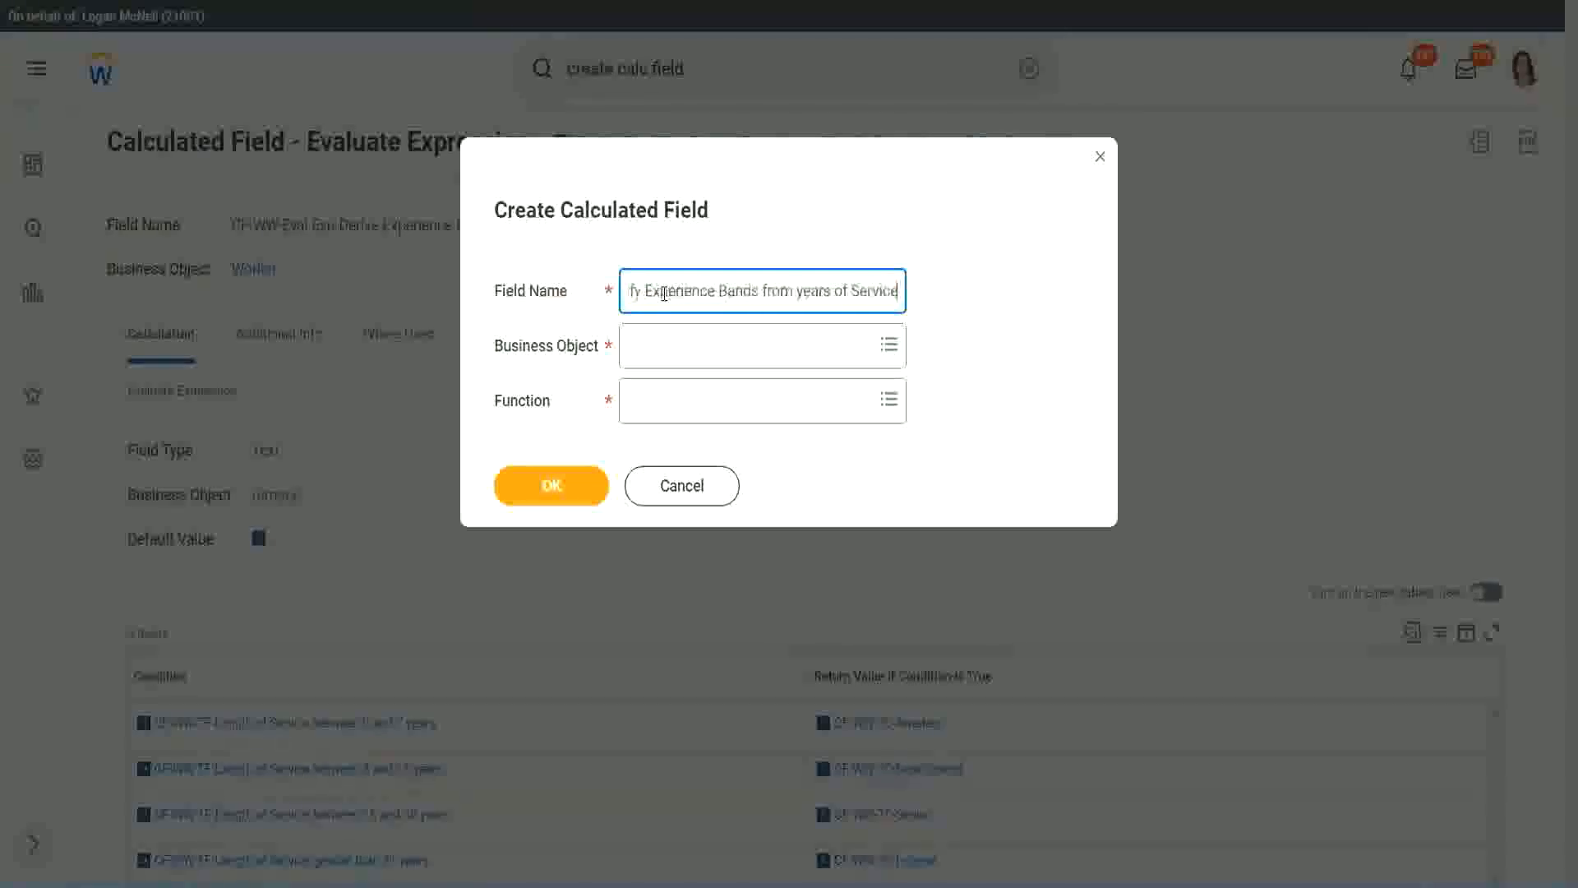
key("Tab")
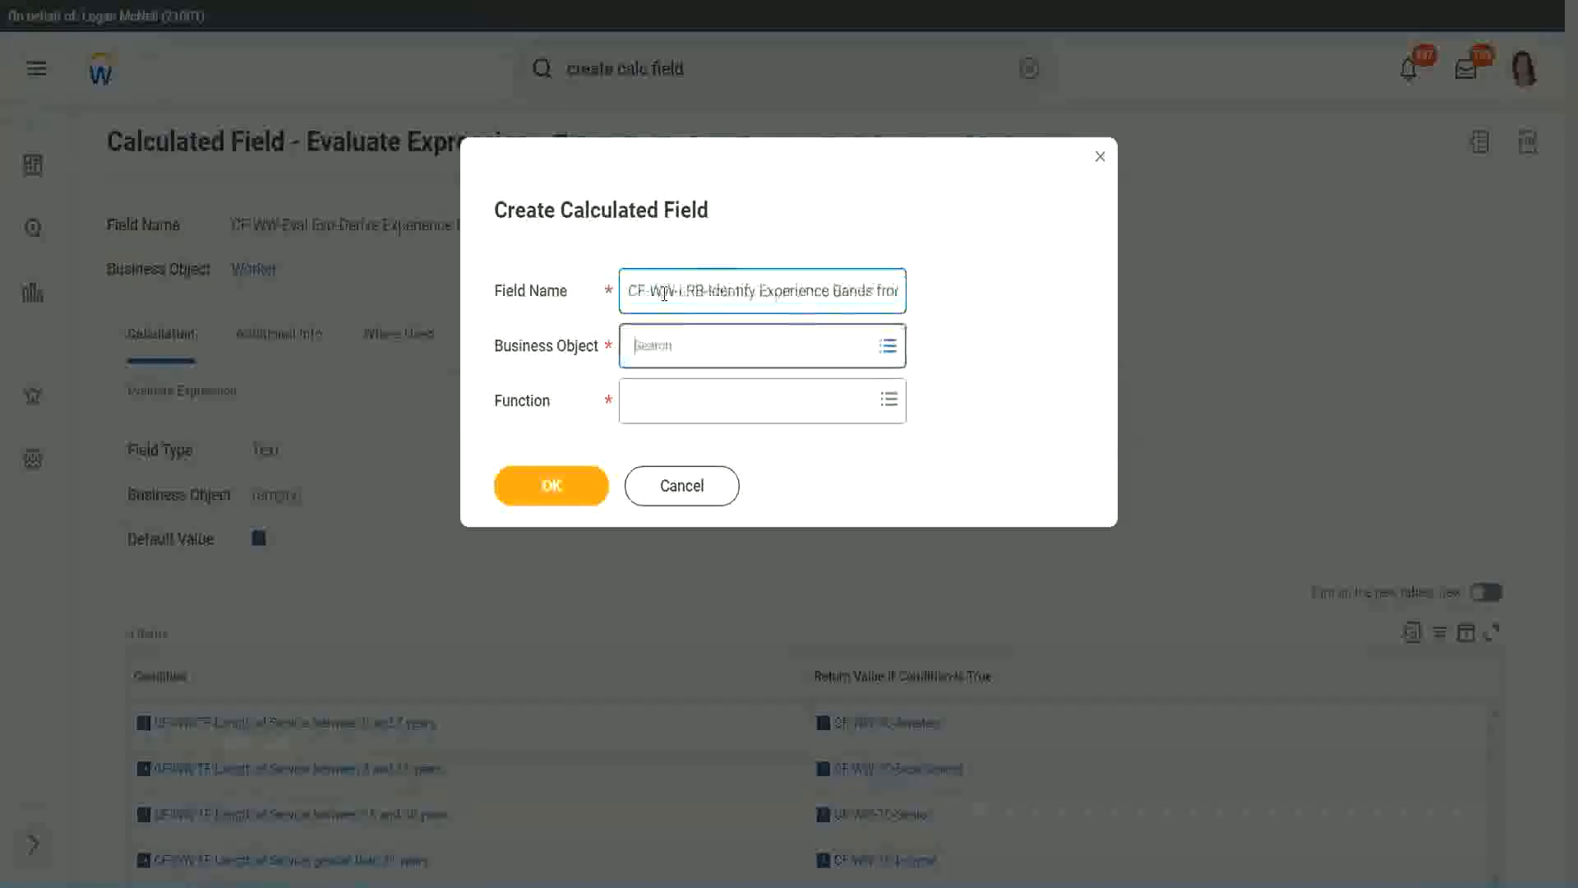
Set the business object to Worker and the function to Lookup Range Band, and continue to the field's definition
type("wor")
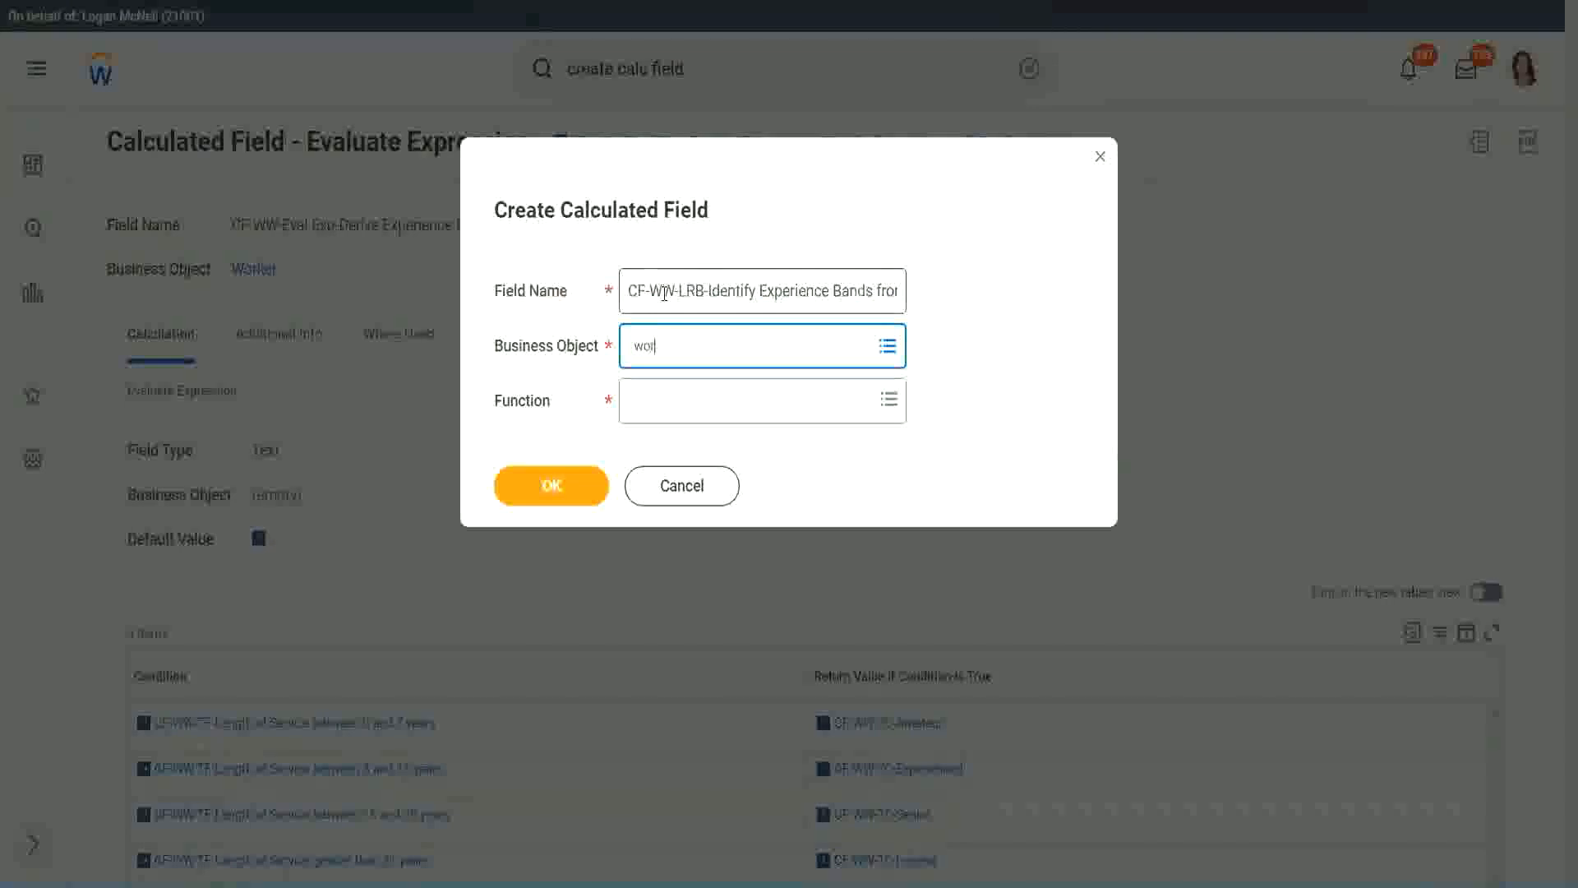
type("ker")
key("Return")
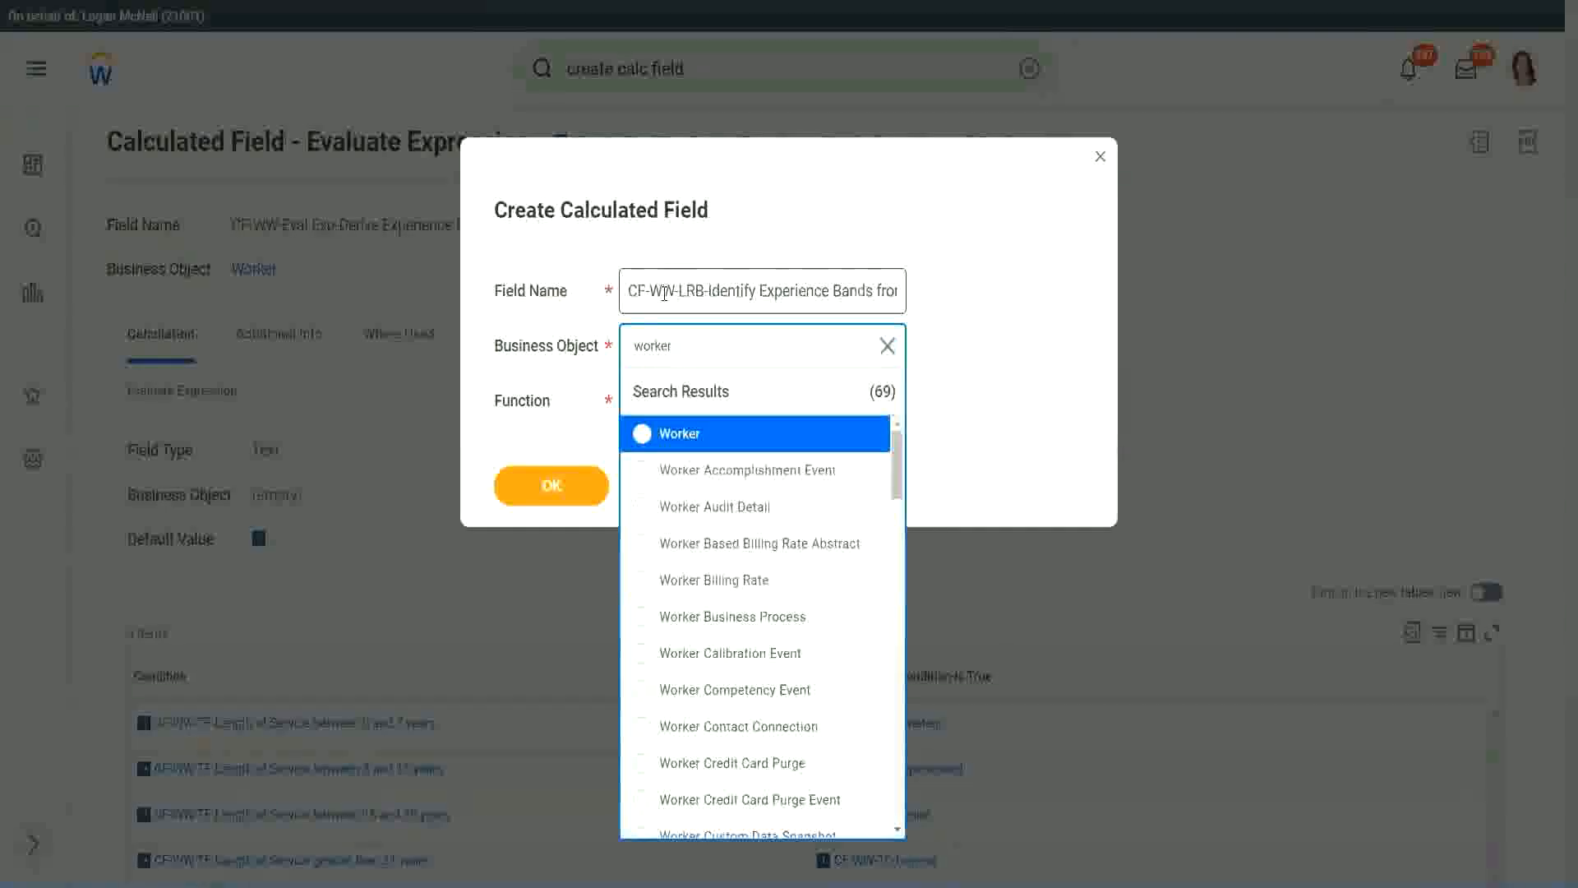
key("Return")
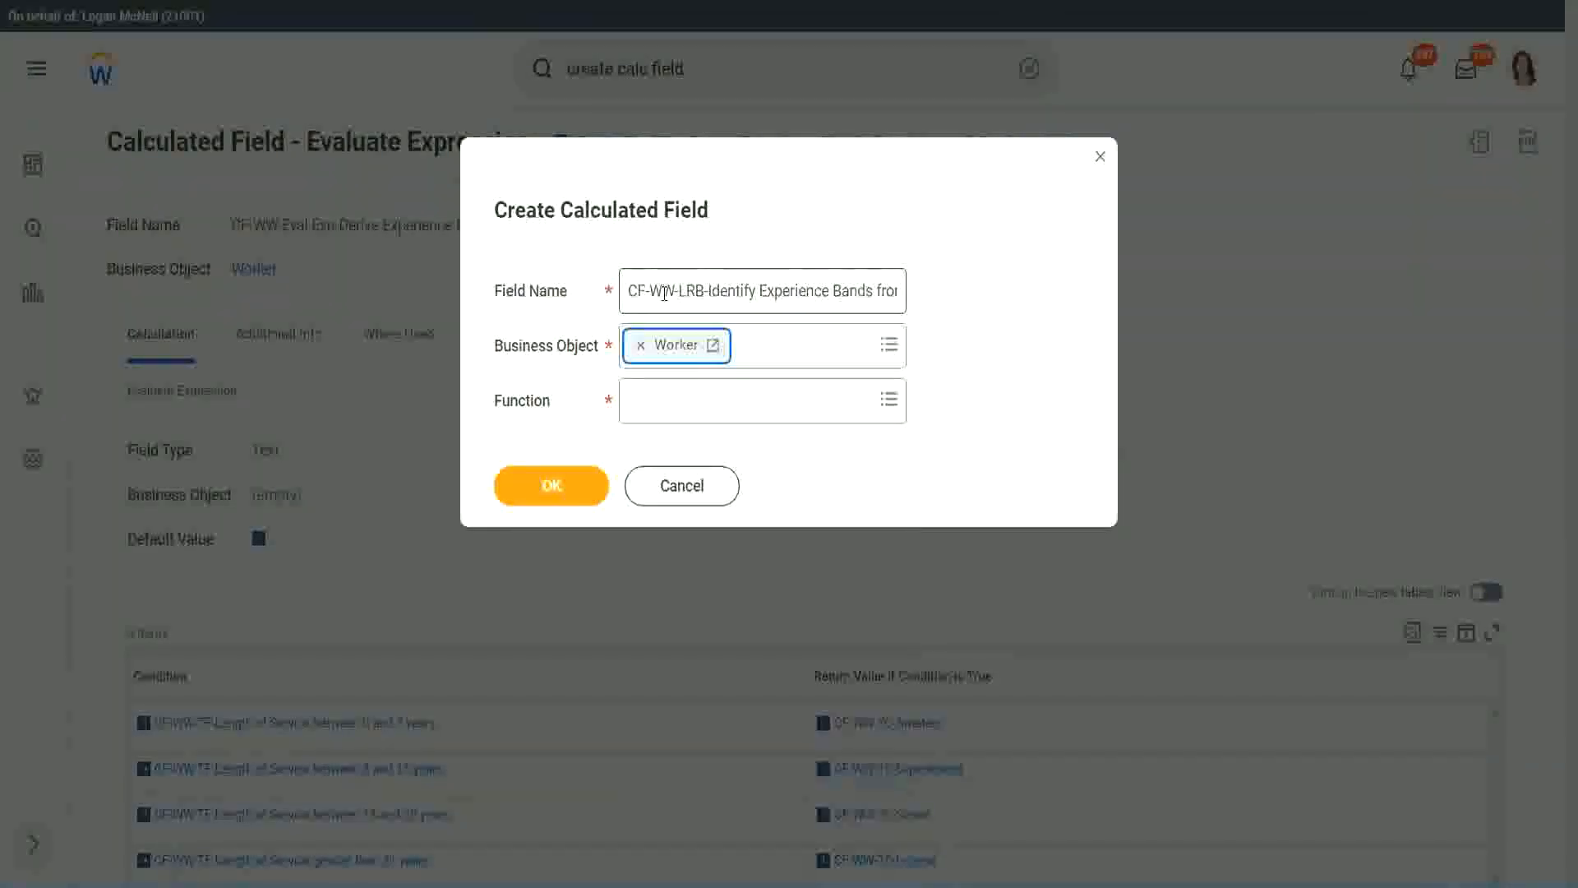
key("Tab")
type("lrb")
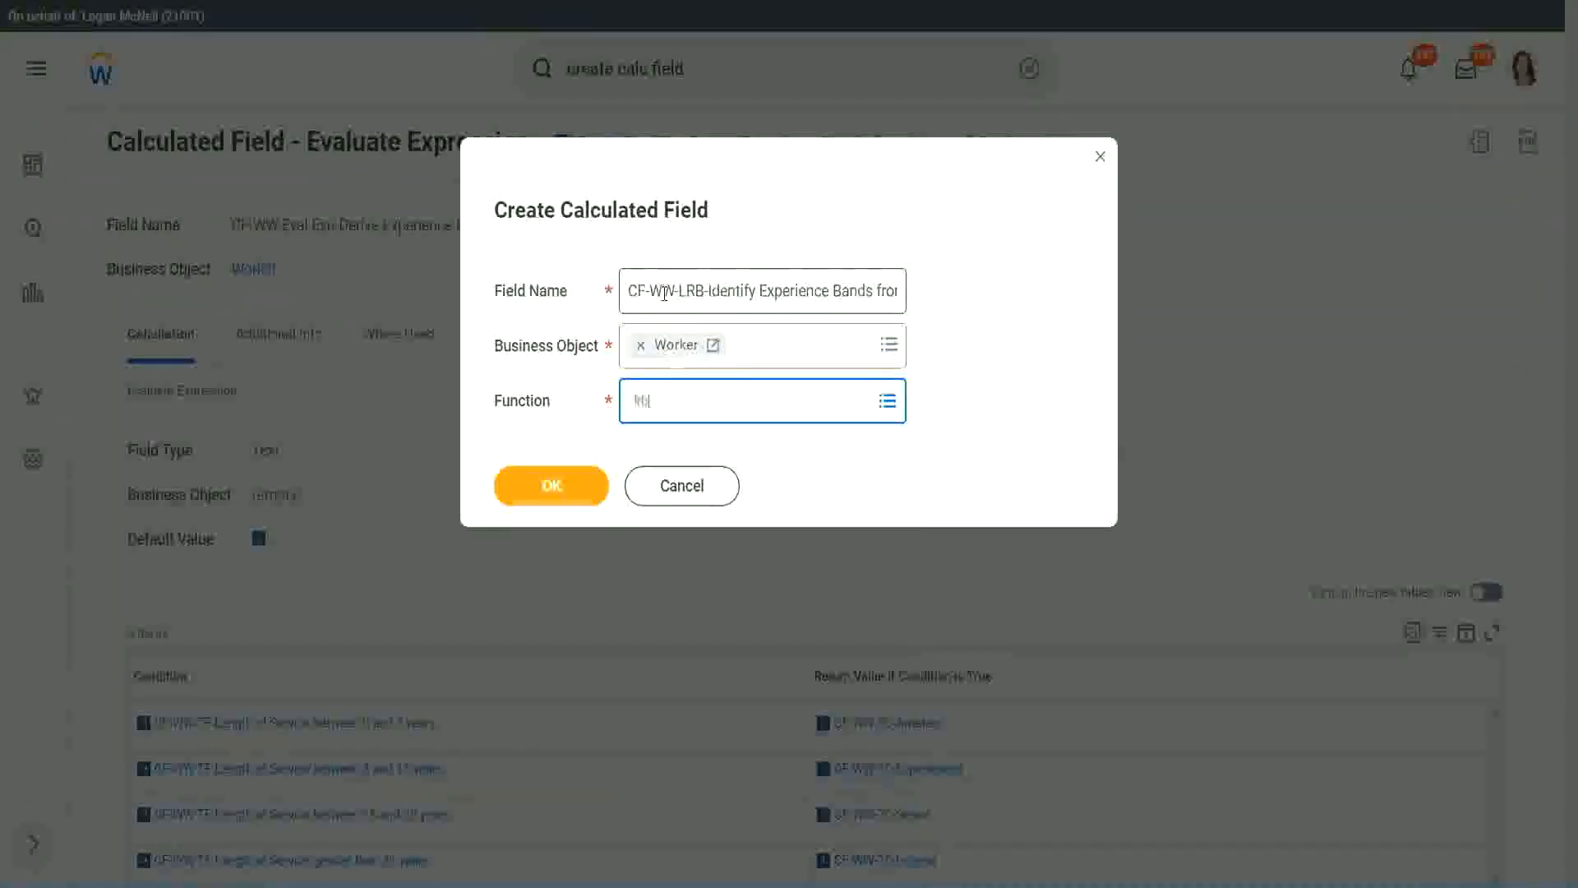
key("Return")
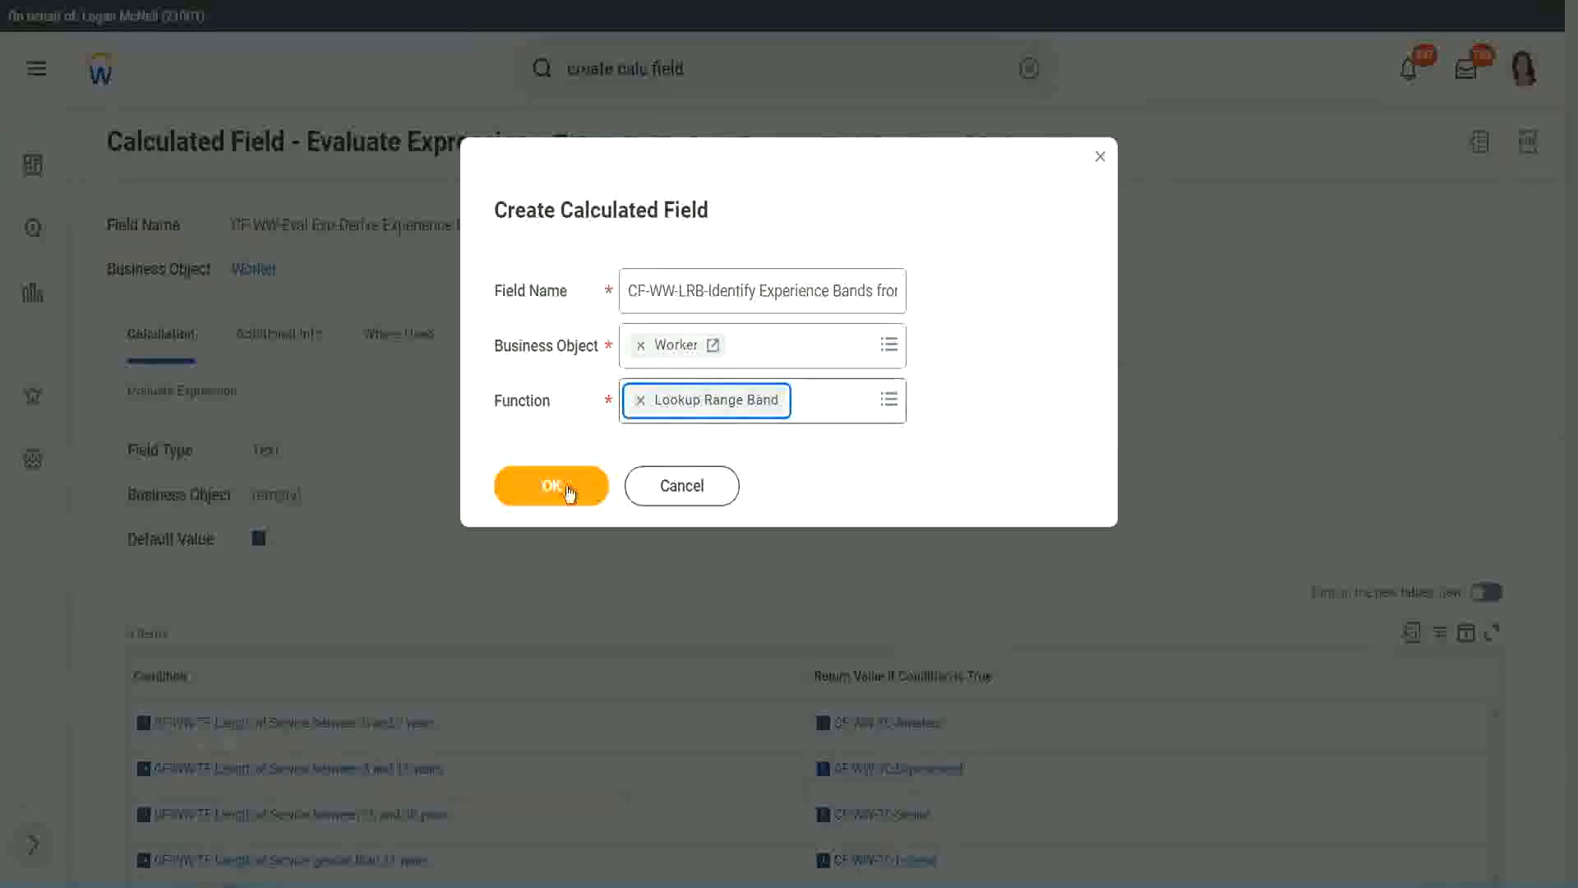
left_click(564, 485)
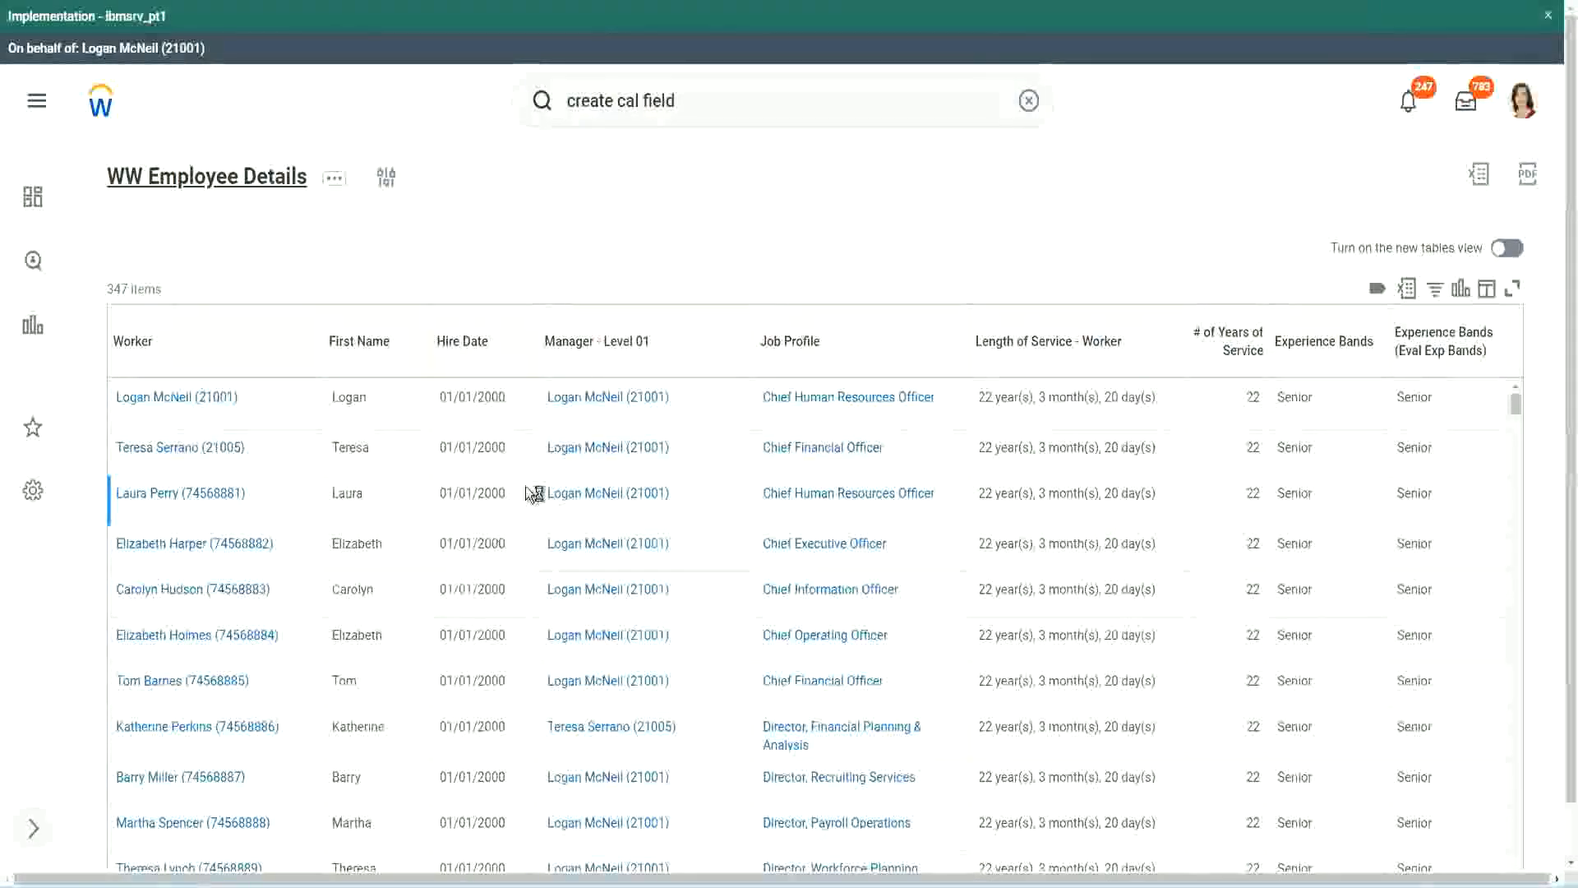
Copy the name "CF-WW-Convert Text To Number-Number of Years from Length of Service" from the WW Employee Details report columns and use it as the source field
scroll(529, 534, "down", 5)
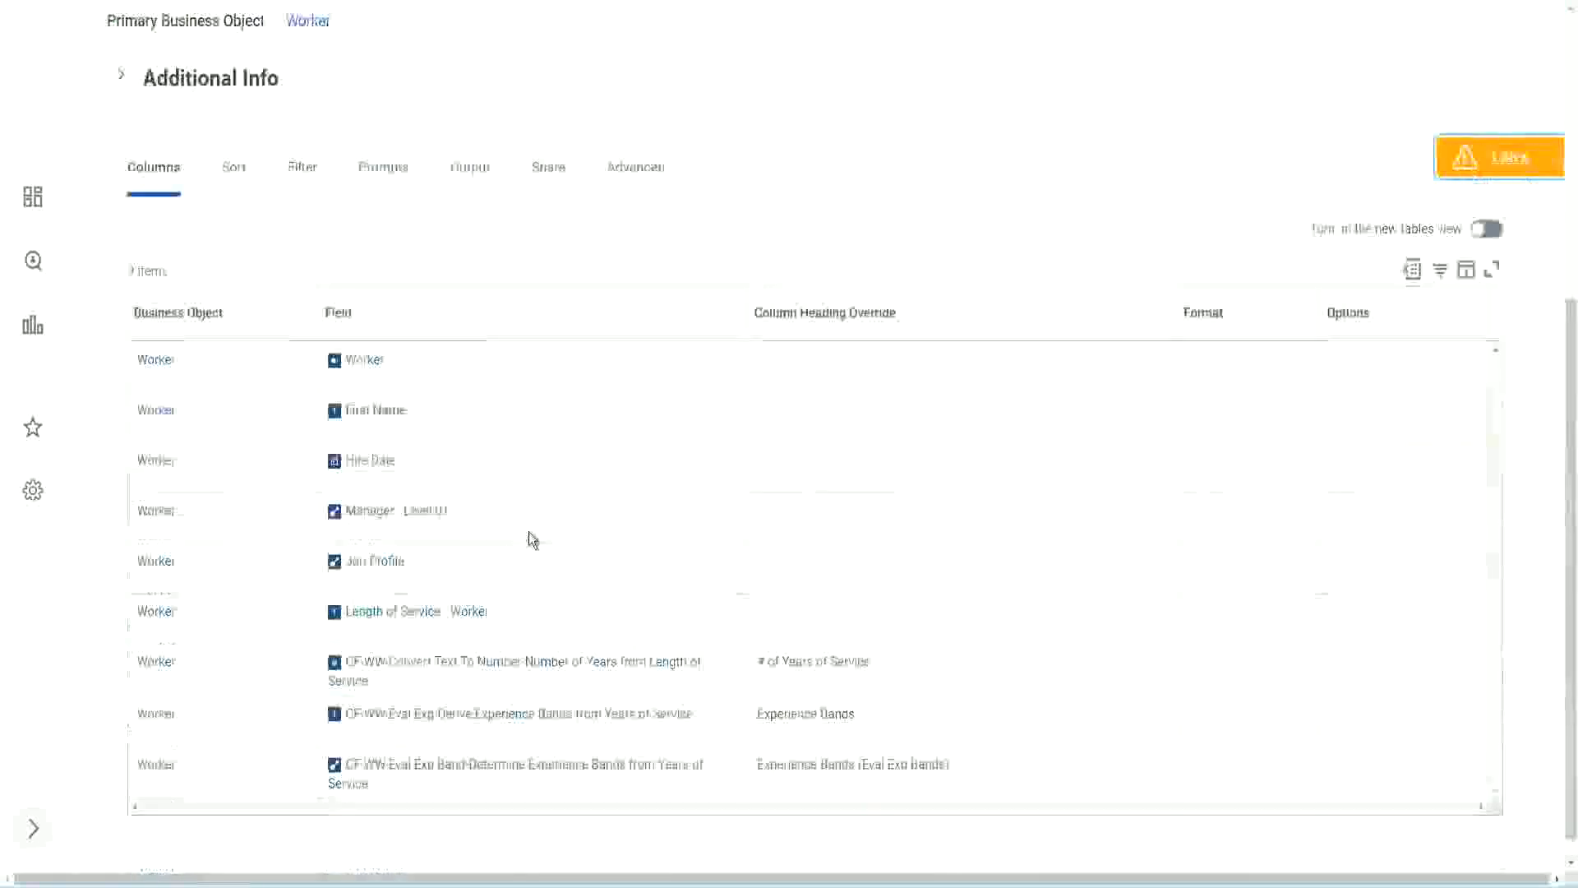
right_click(498, 644)
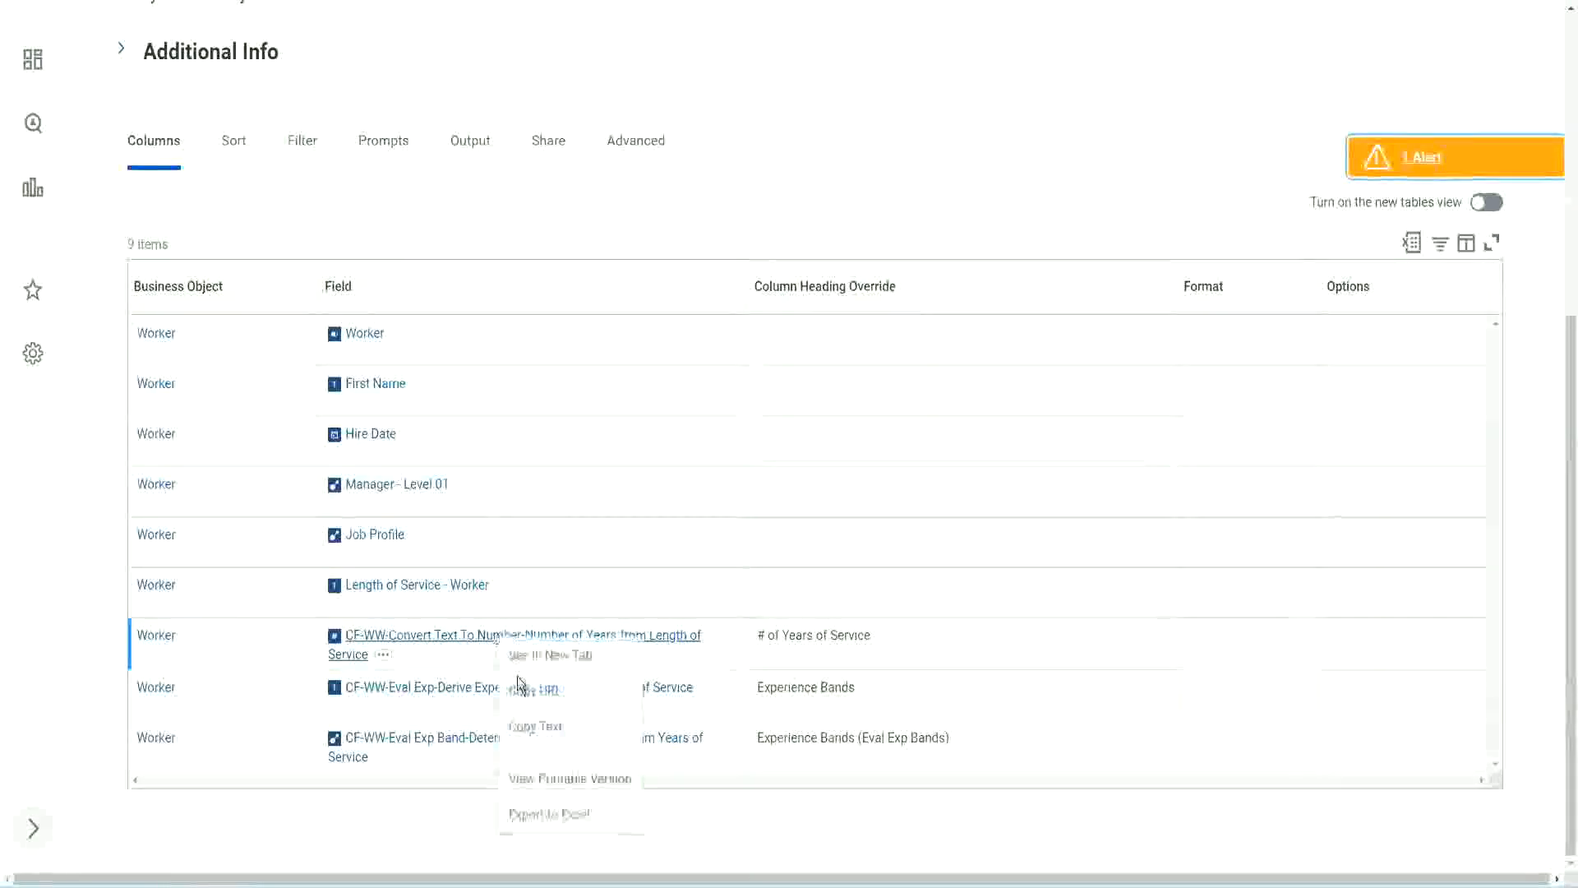
left_click(538, 726)
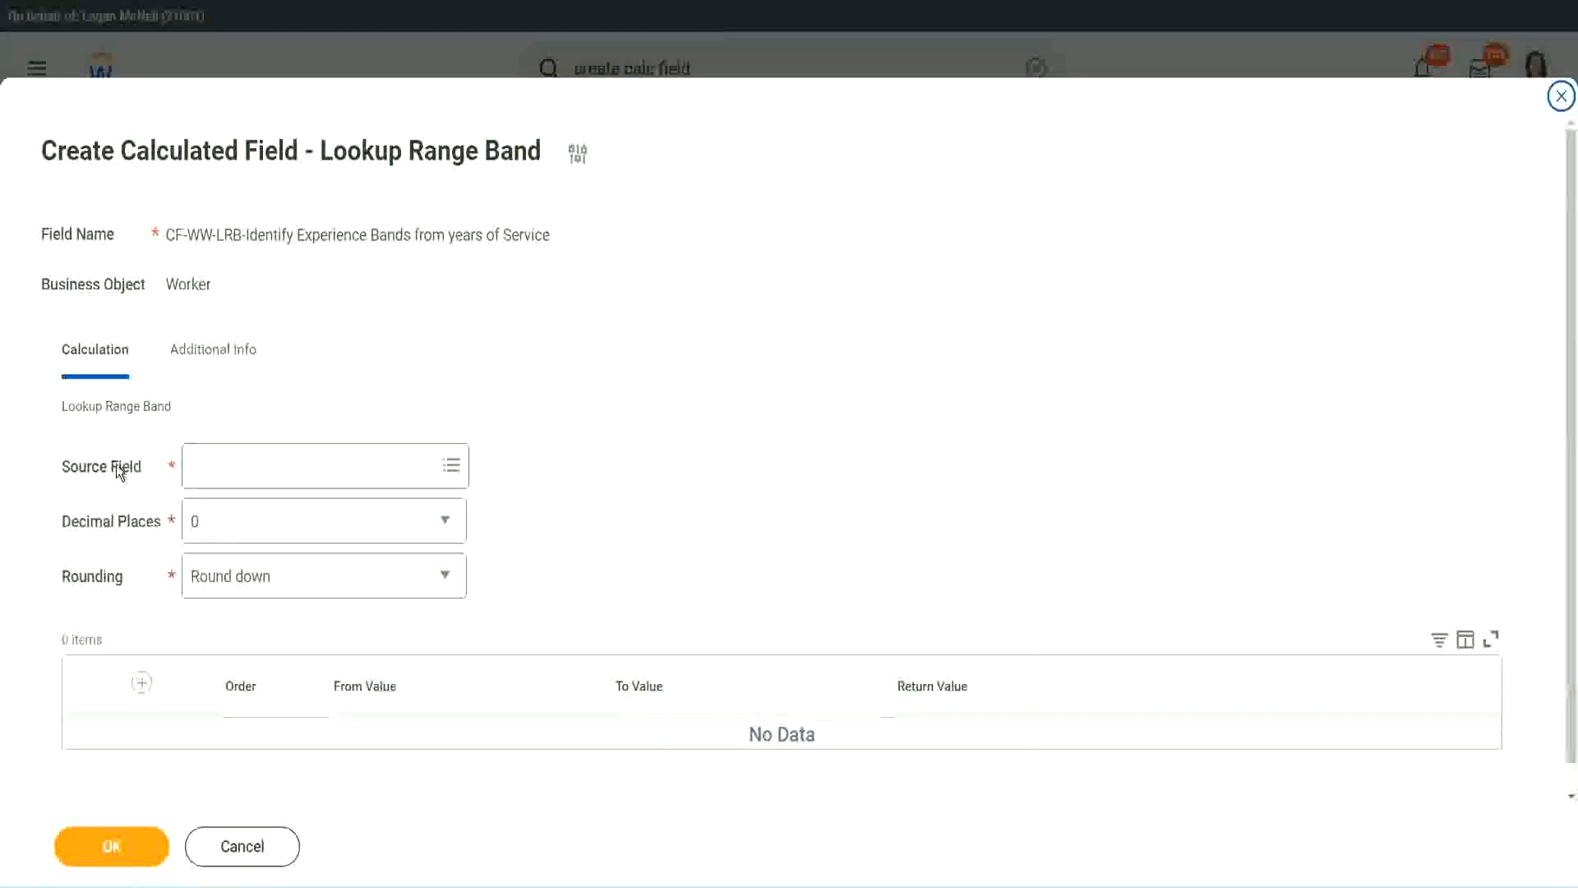
left_click(245, 468)
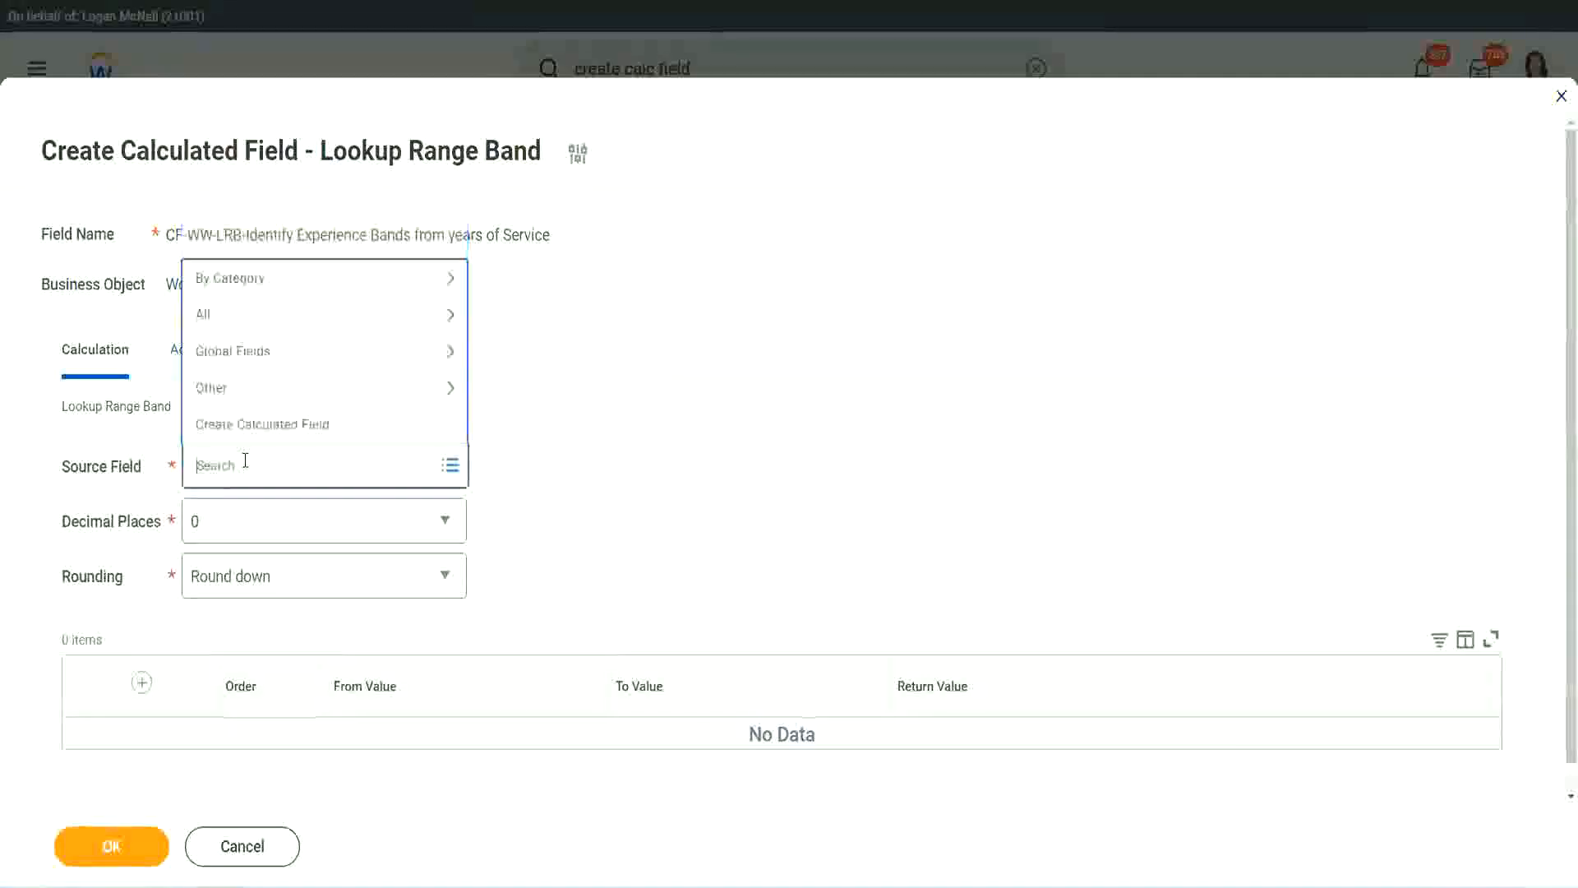
key("ctrl+v")
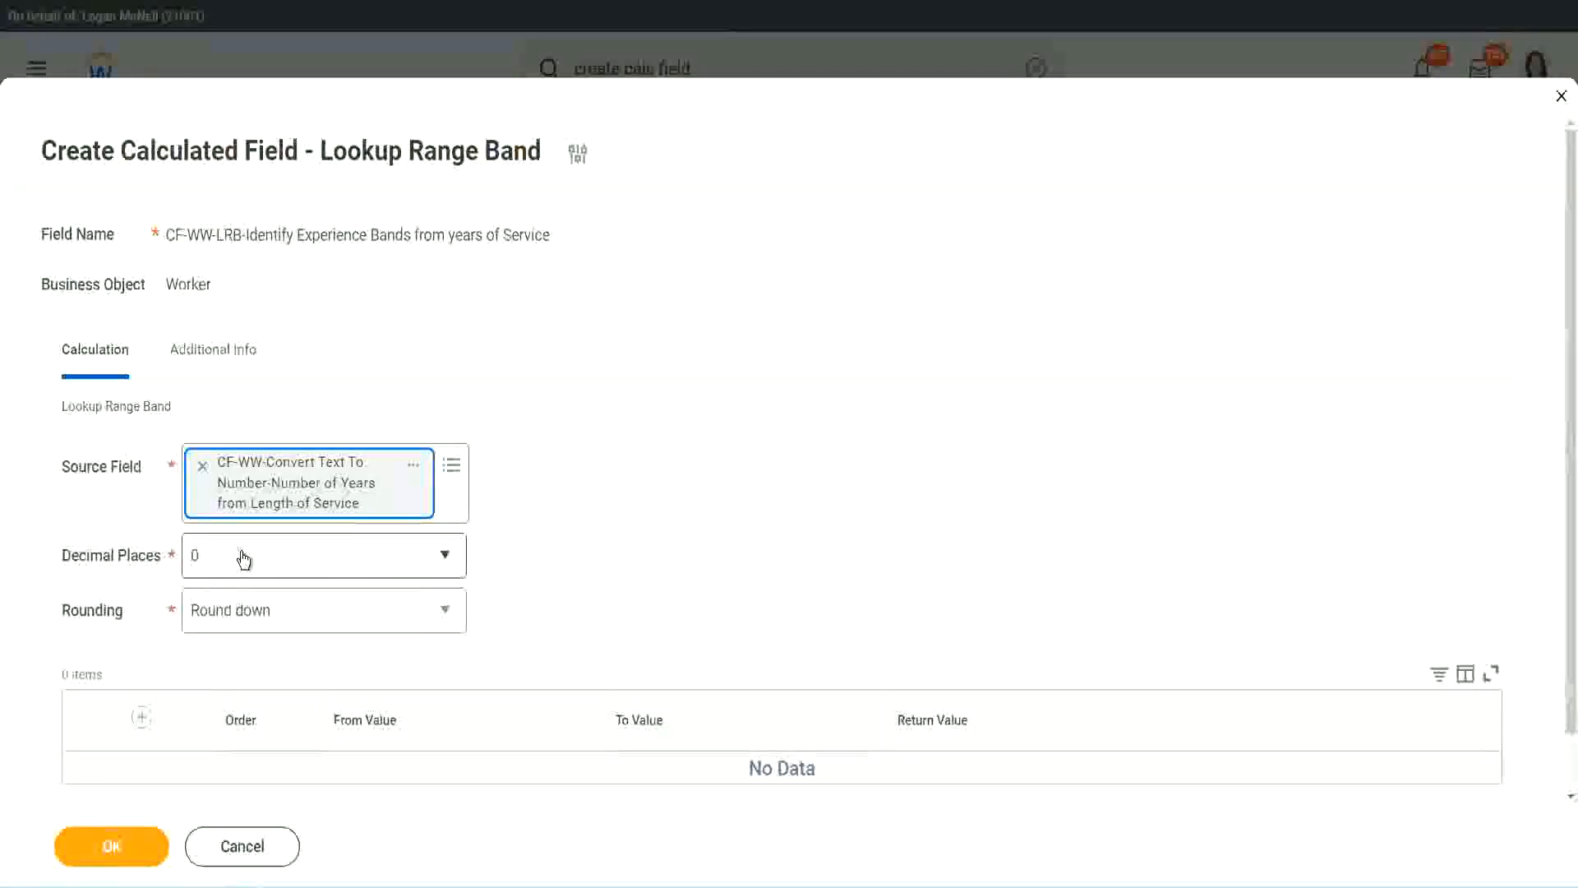
Review the decimal places options without changing them, and set the rounding to Round
left_click(308, 565)
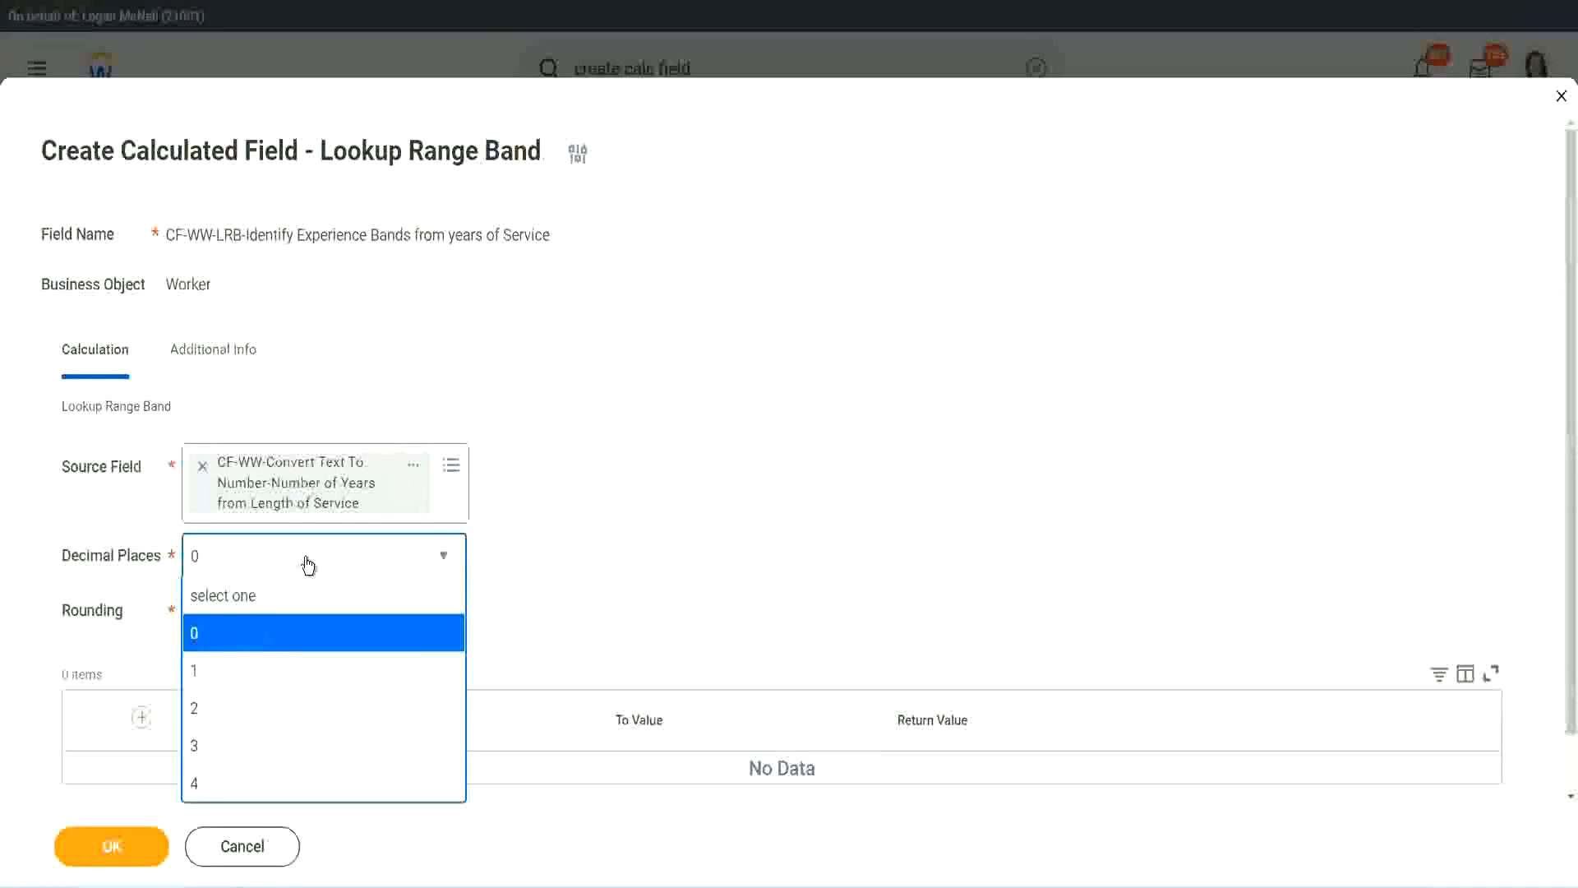
left_click(615, 541)
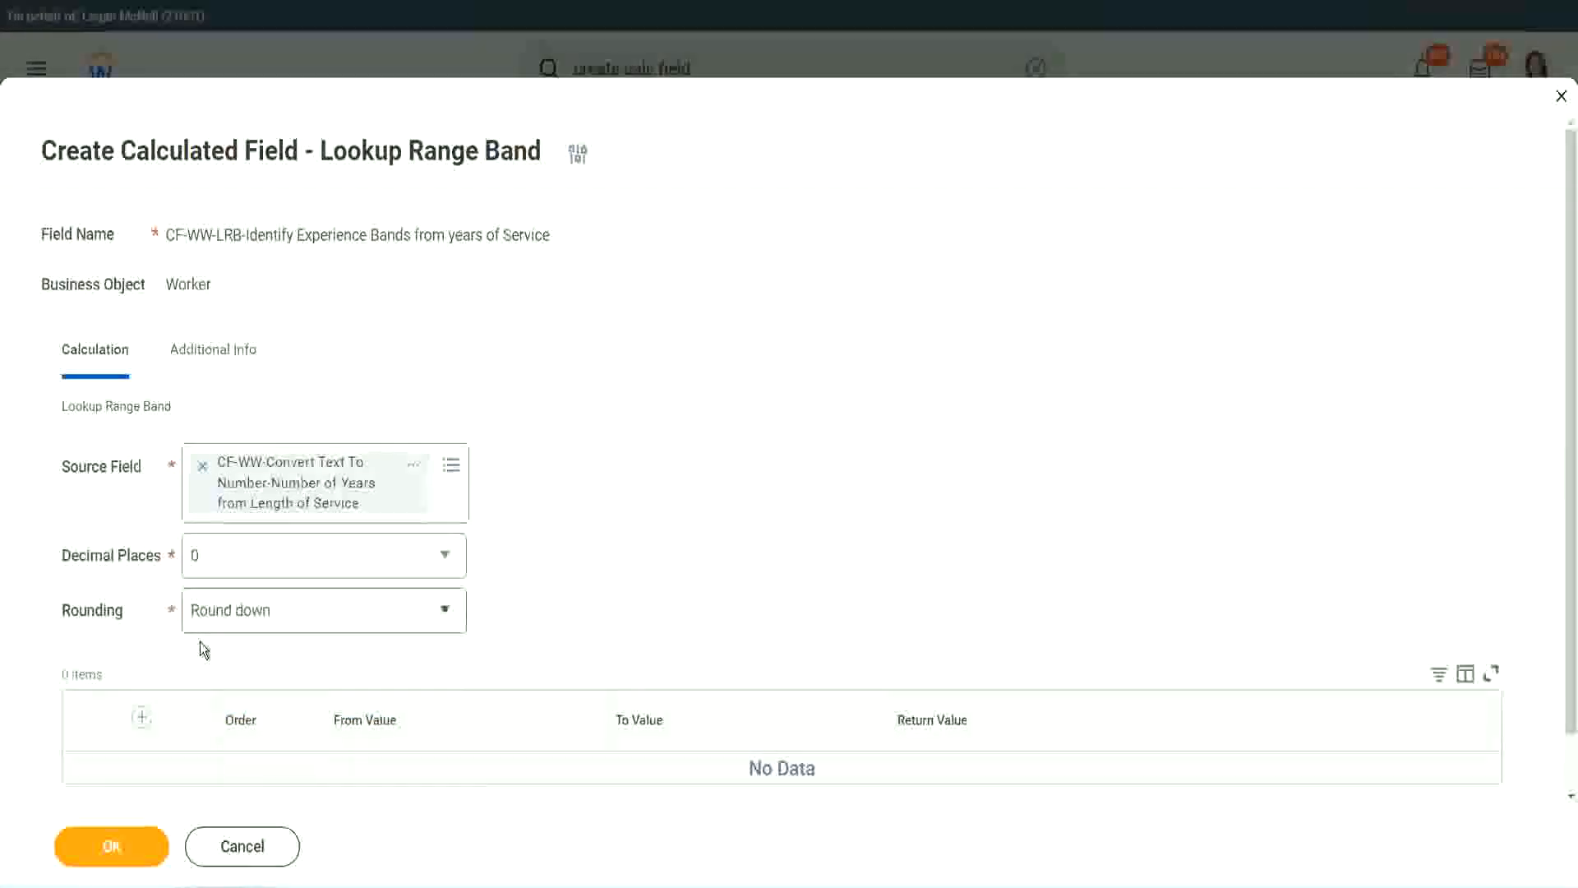
left_click(253, 614)
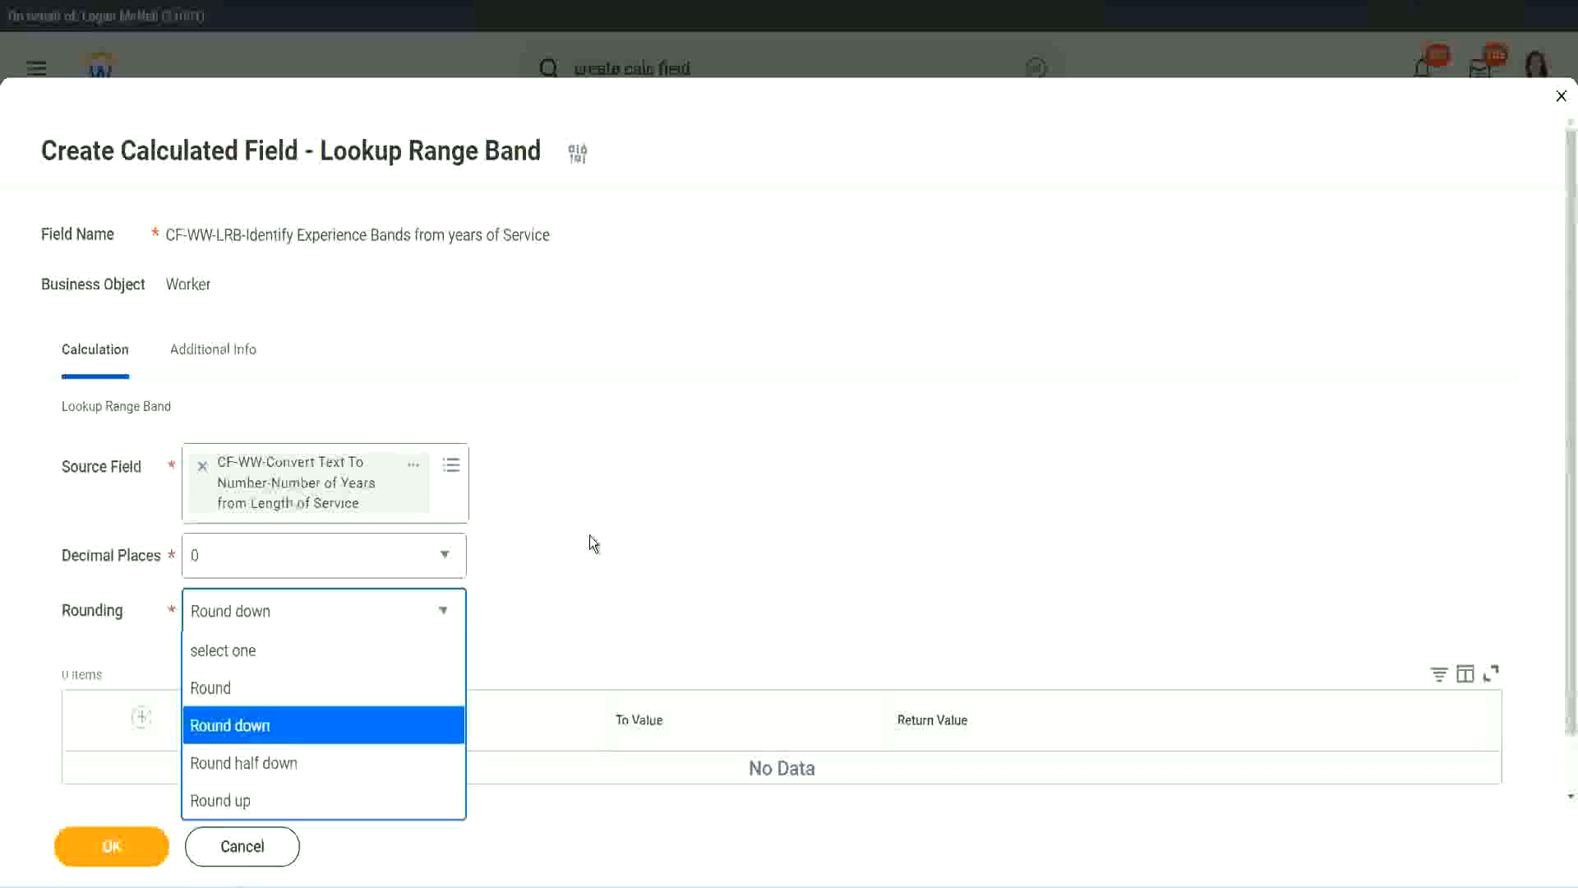
left_click(554, 605)
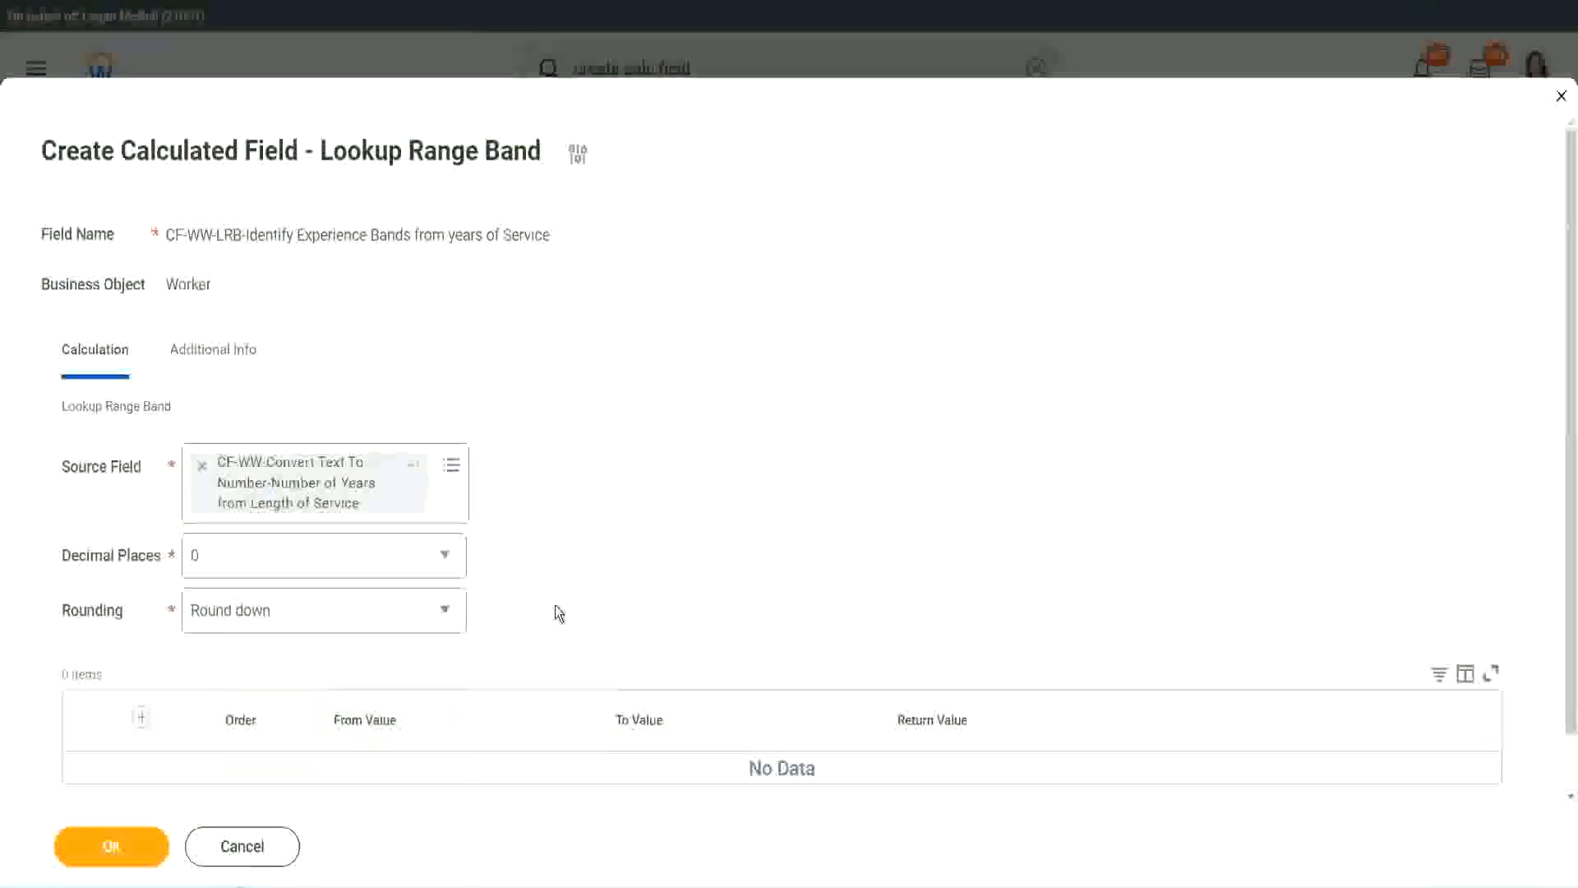
left_click(272, 618)
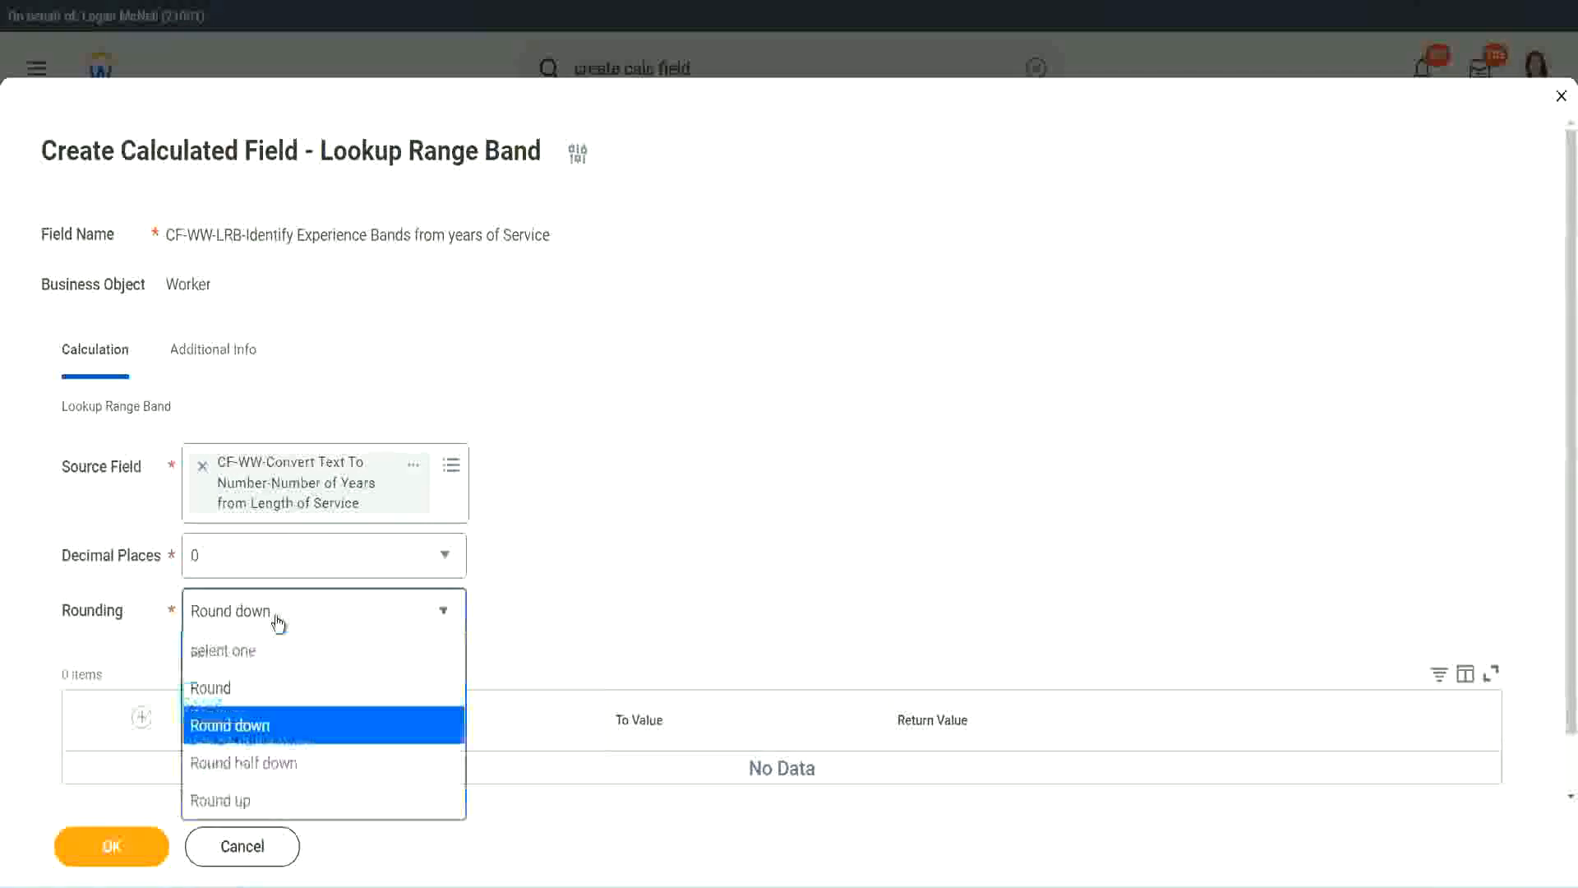
left_click(263, 697)
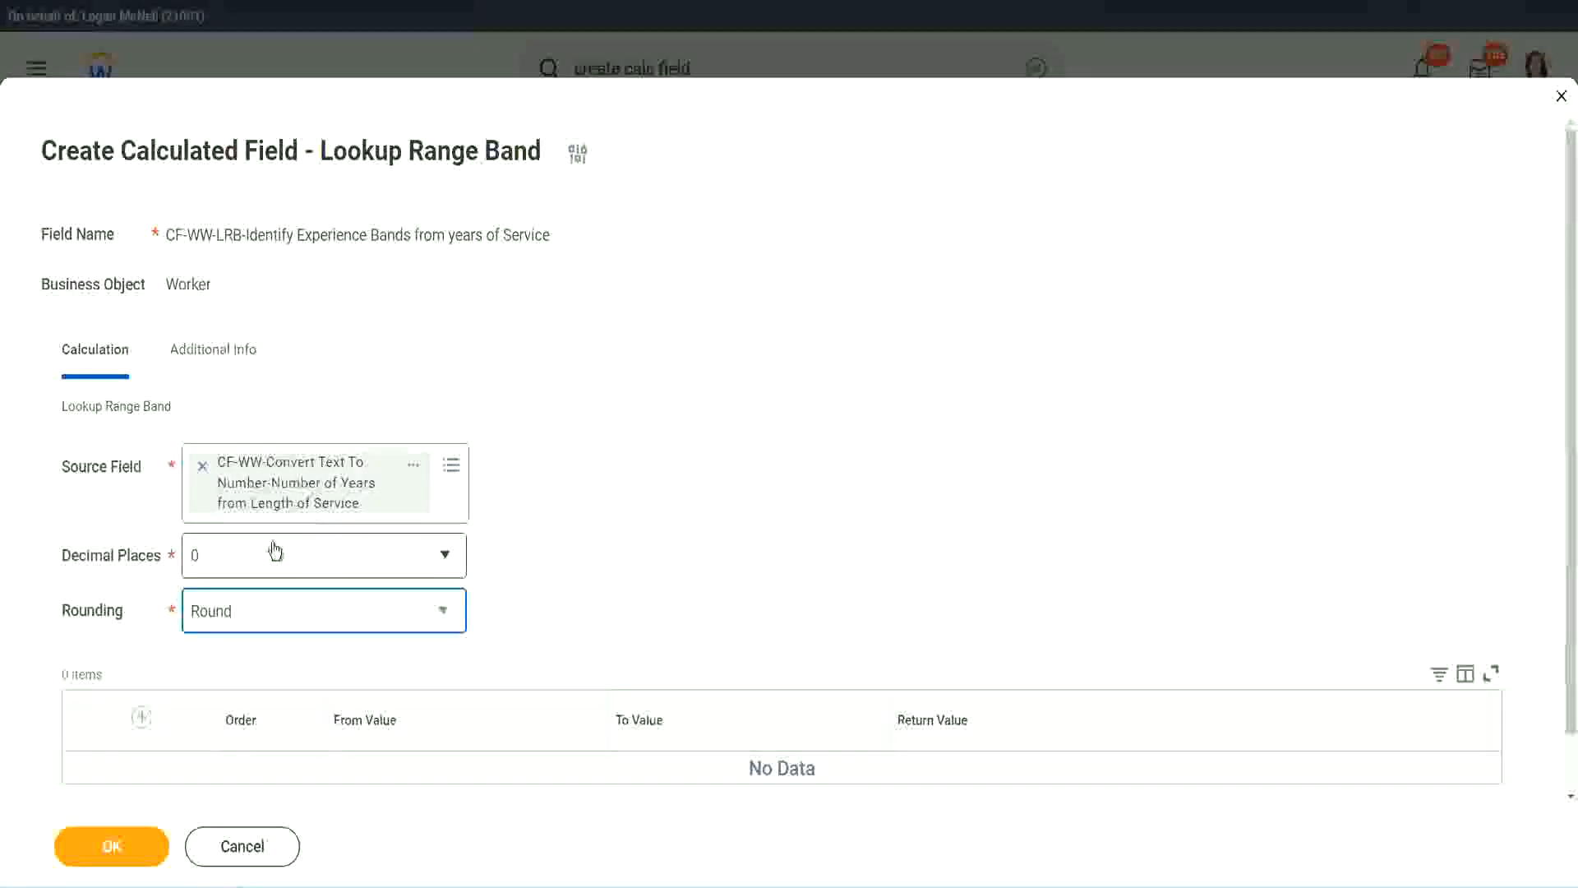
Add a range band row from 0 to 7 that returns "Amateur"
left_click(144, 717)
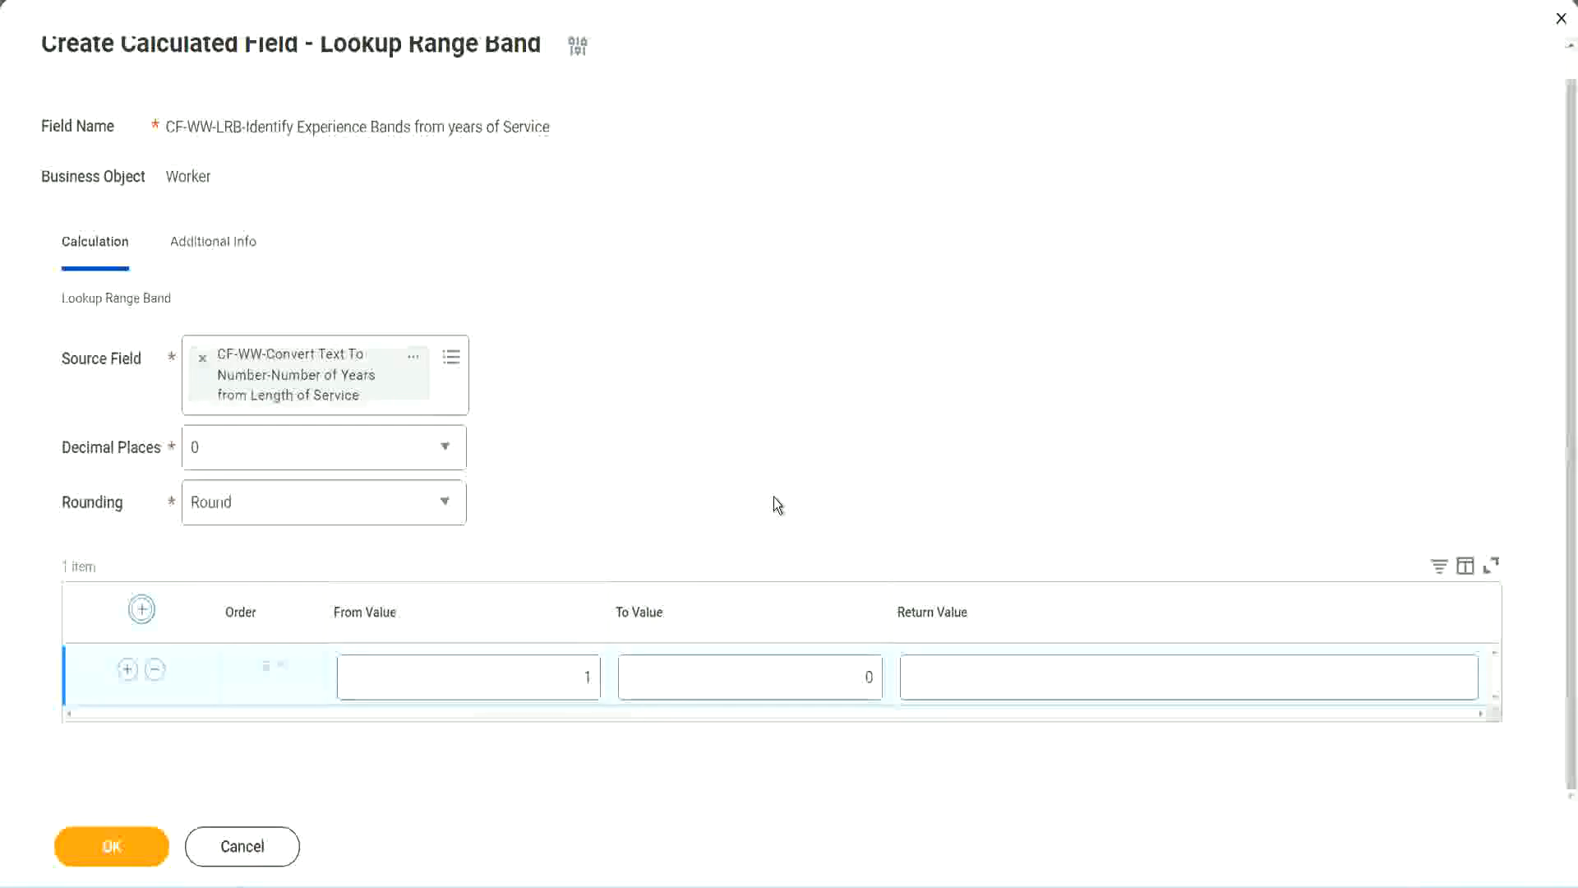
left_click(575, 684)
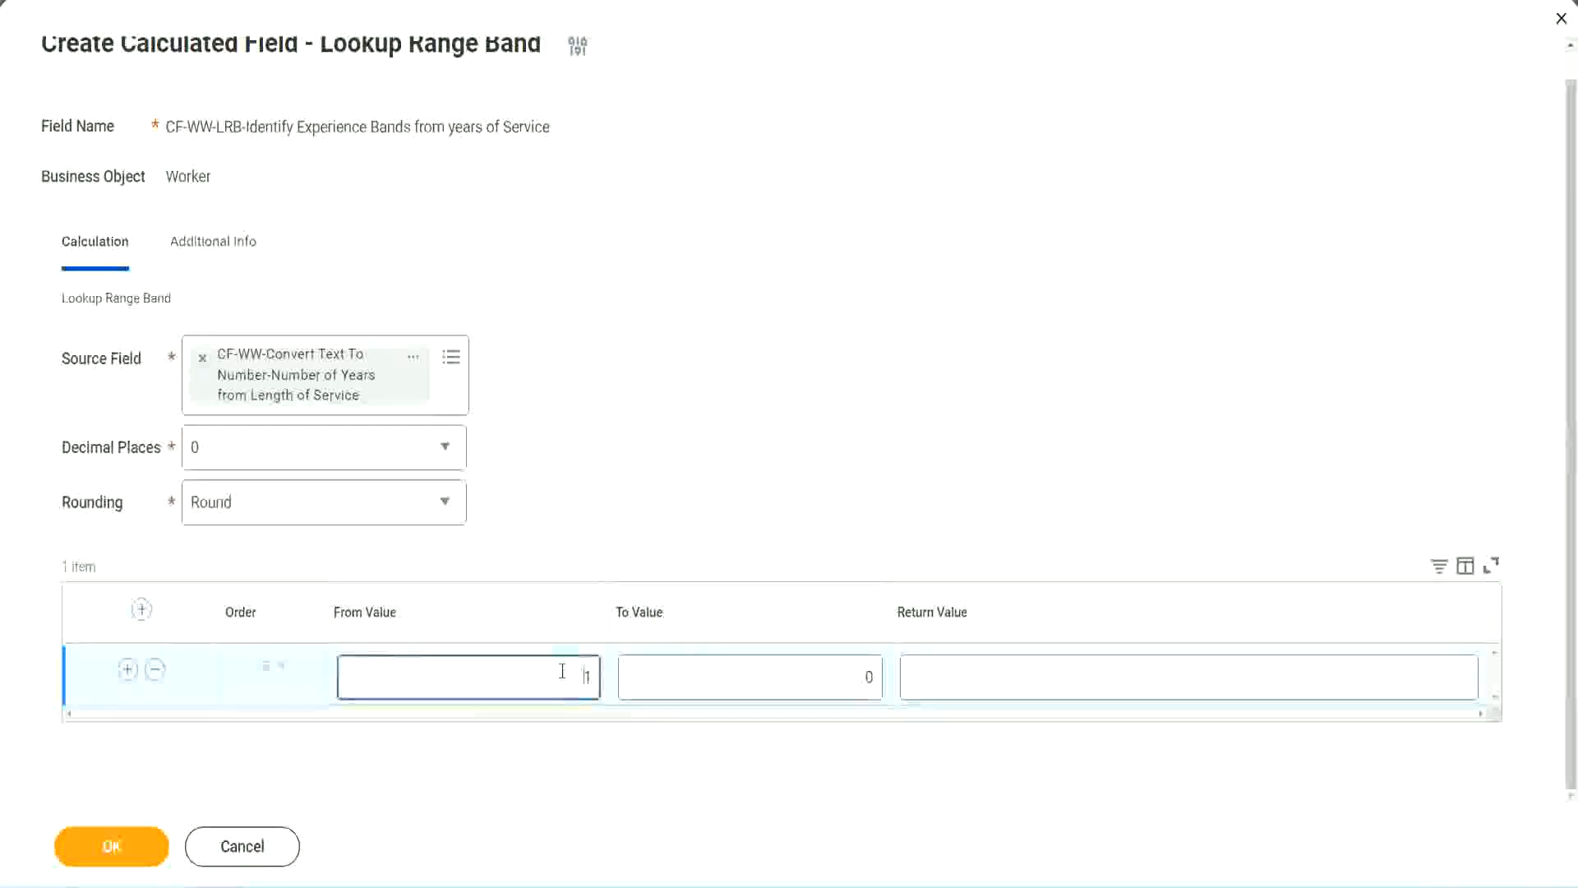
type("0")
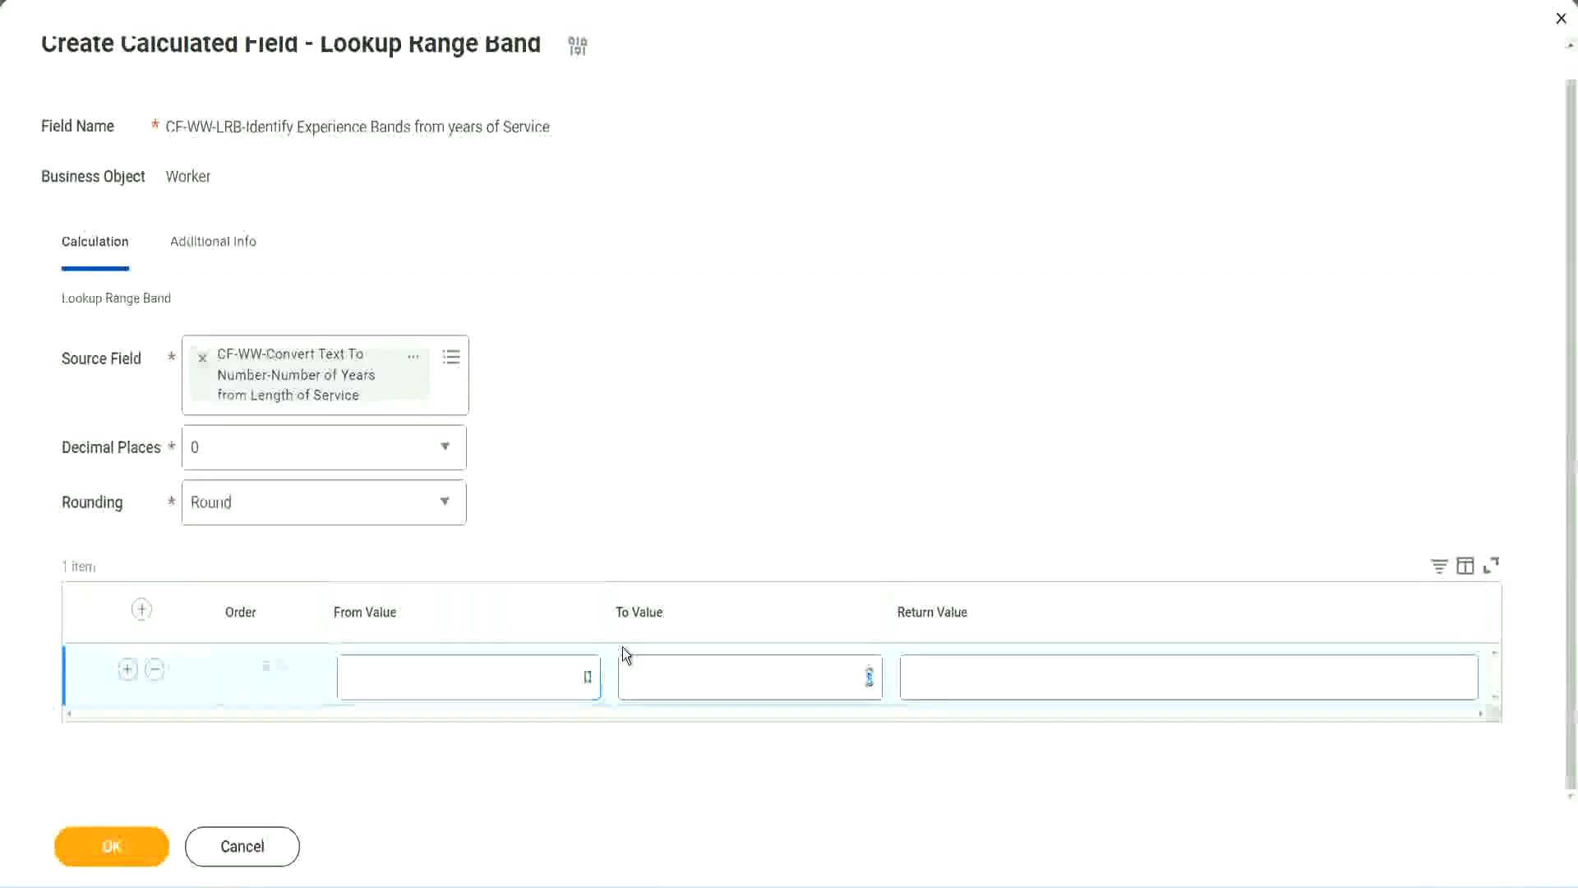
key("Tab")
type("7")
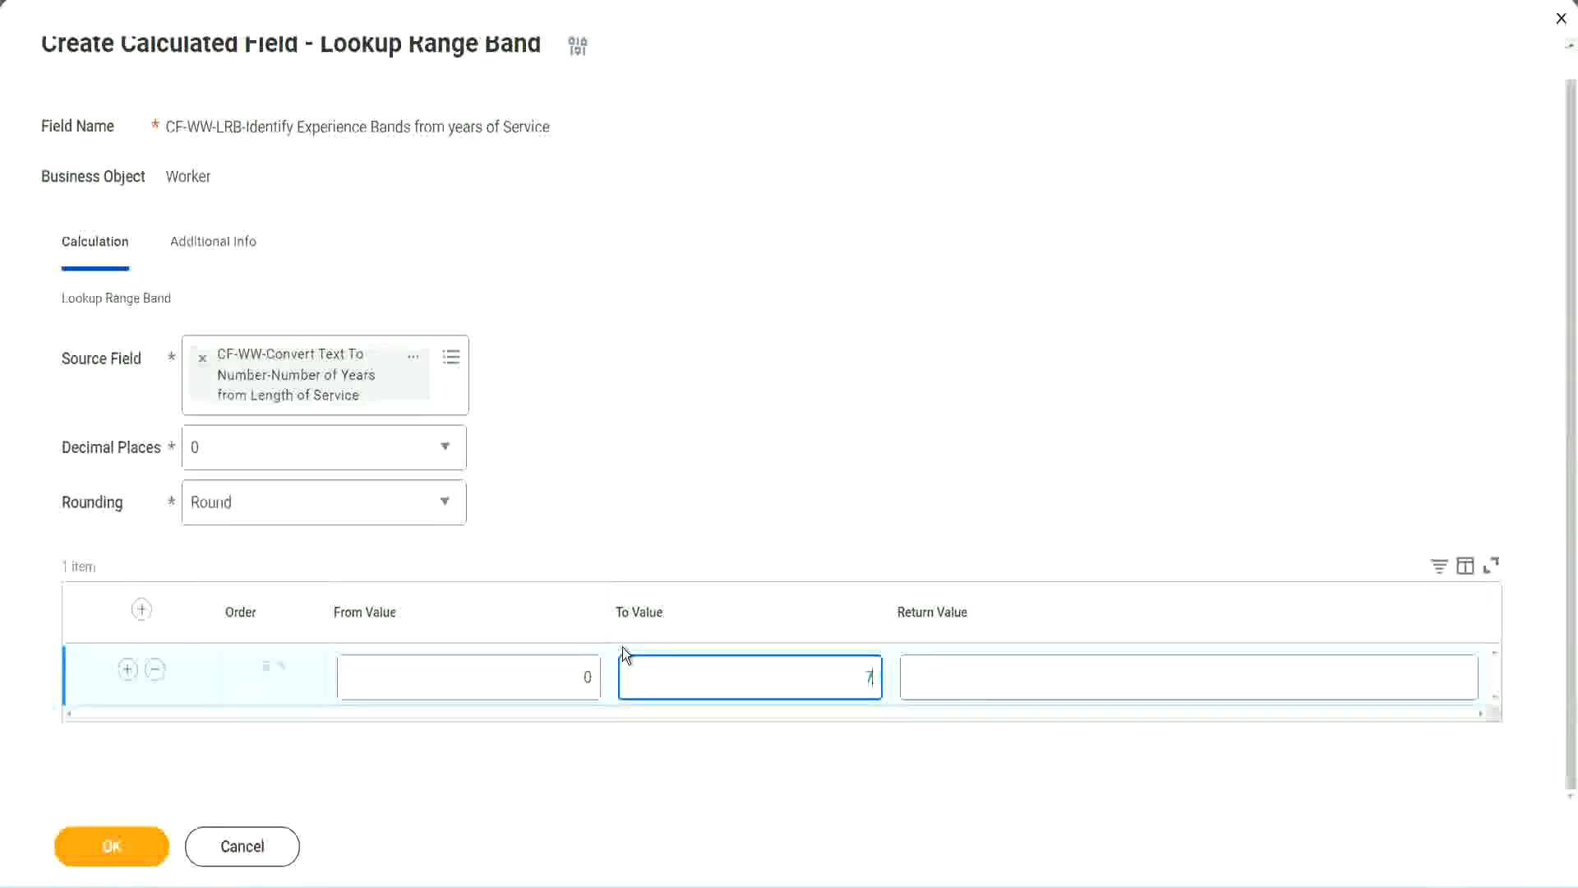
key("Tab")
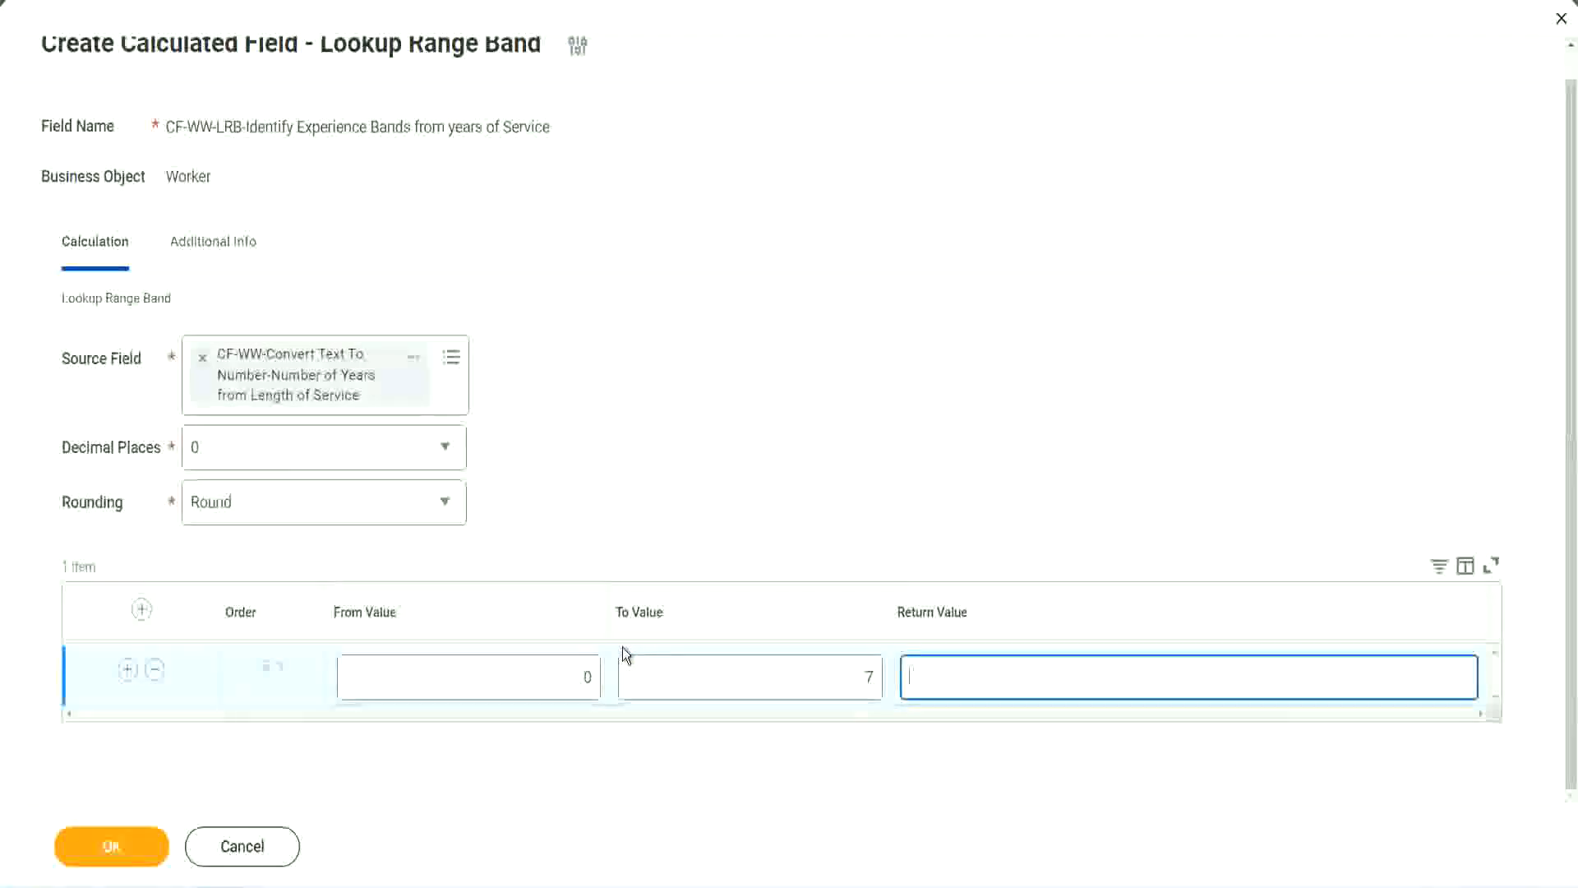
type("Amateur")
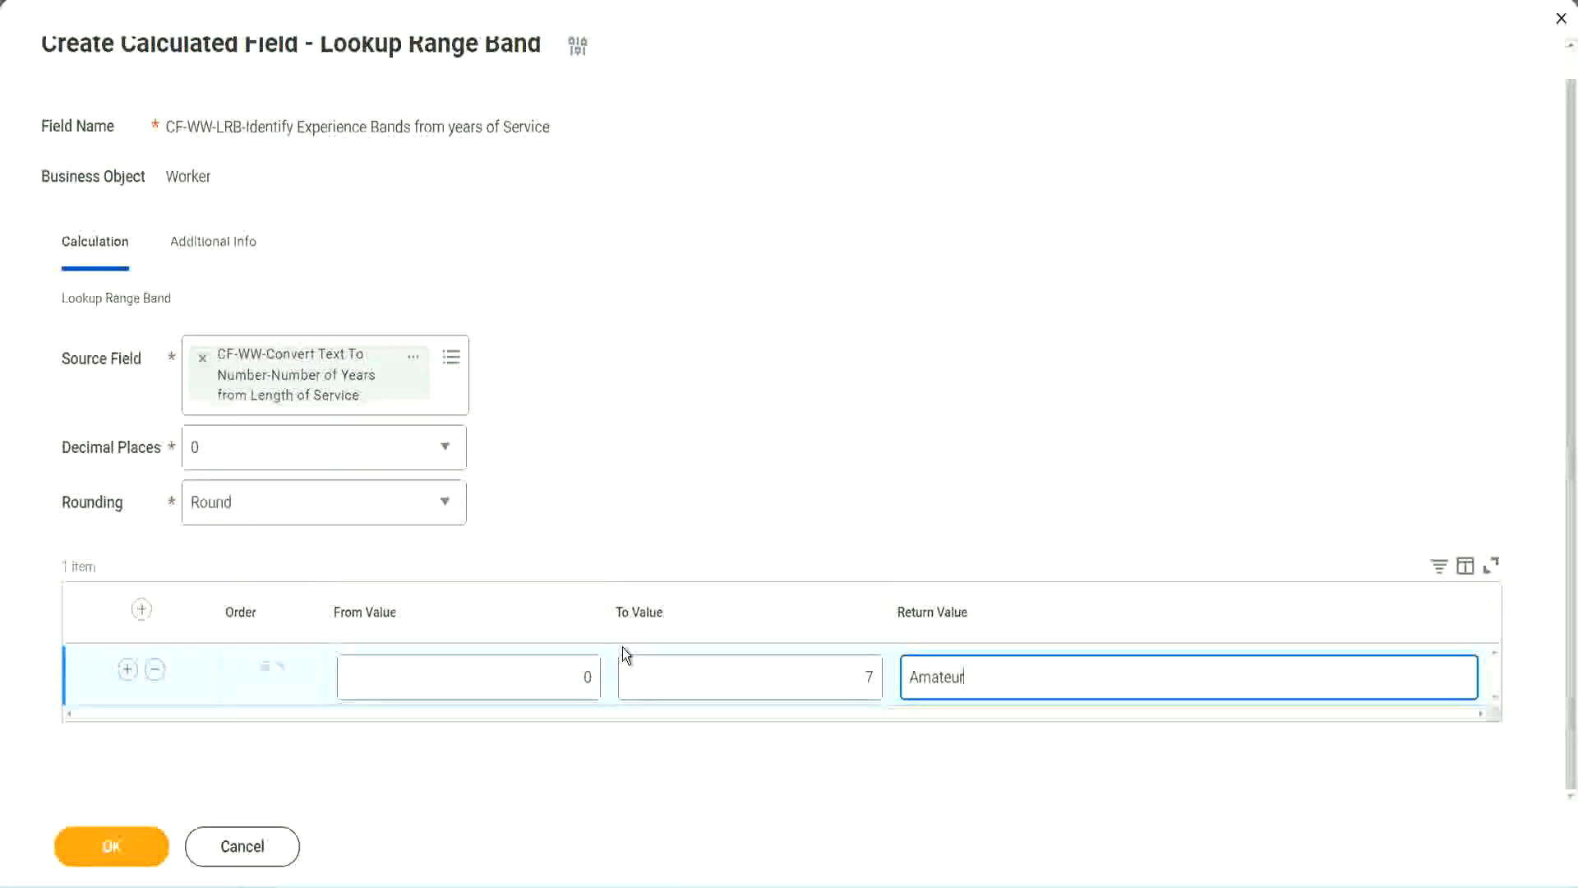
left_click(546, 676)
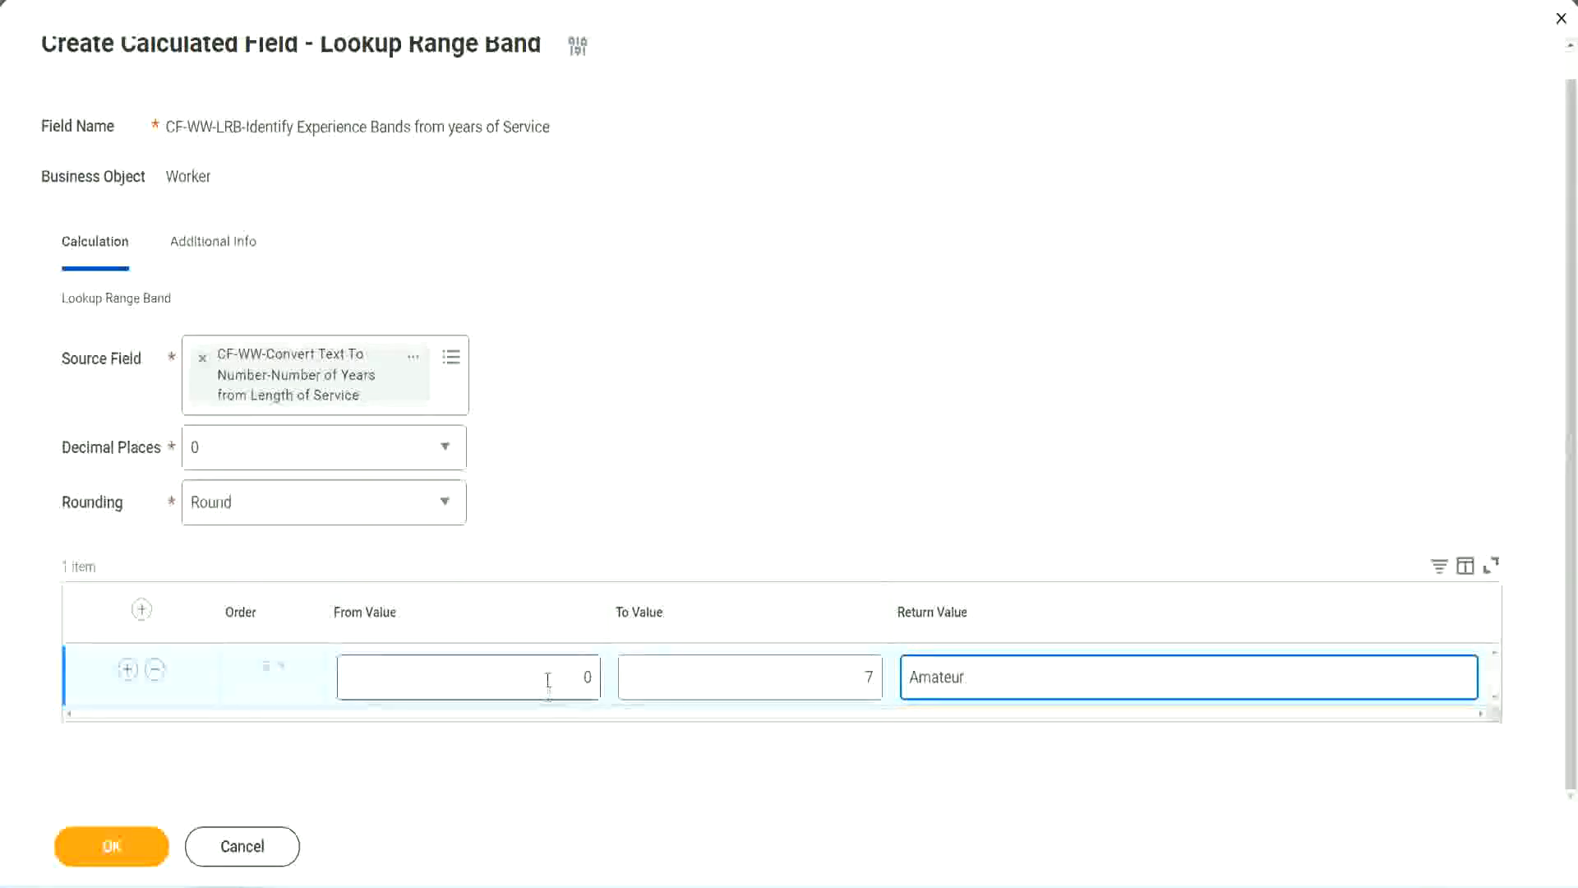
left_click(853, 666)
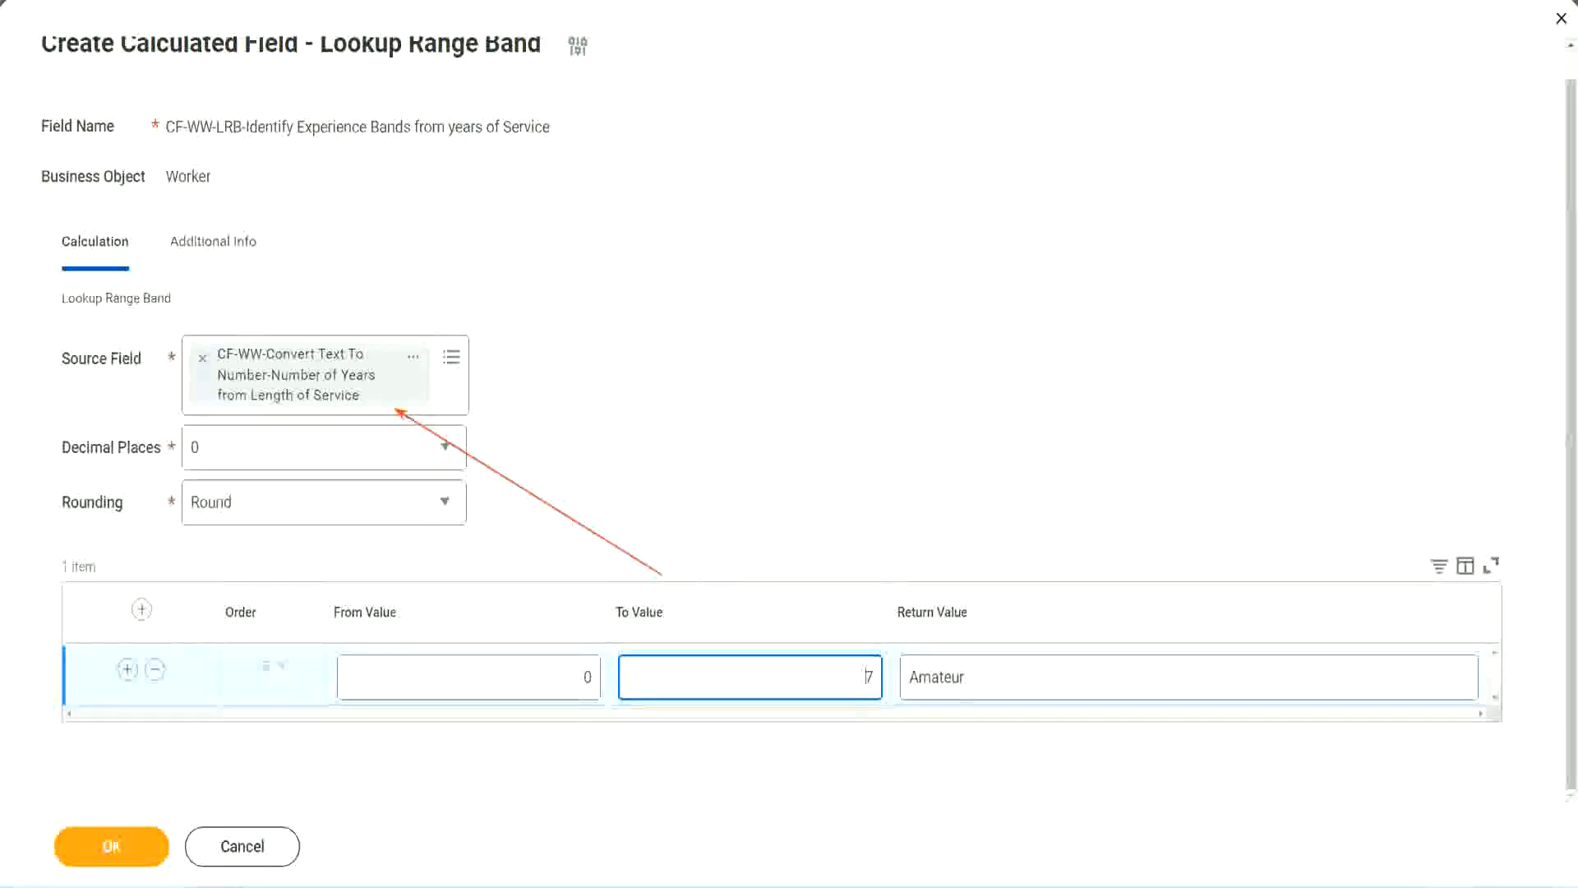
Add a second range band row from 8 to 15 that returns "Experienced"
left_click(127, 668)
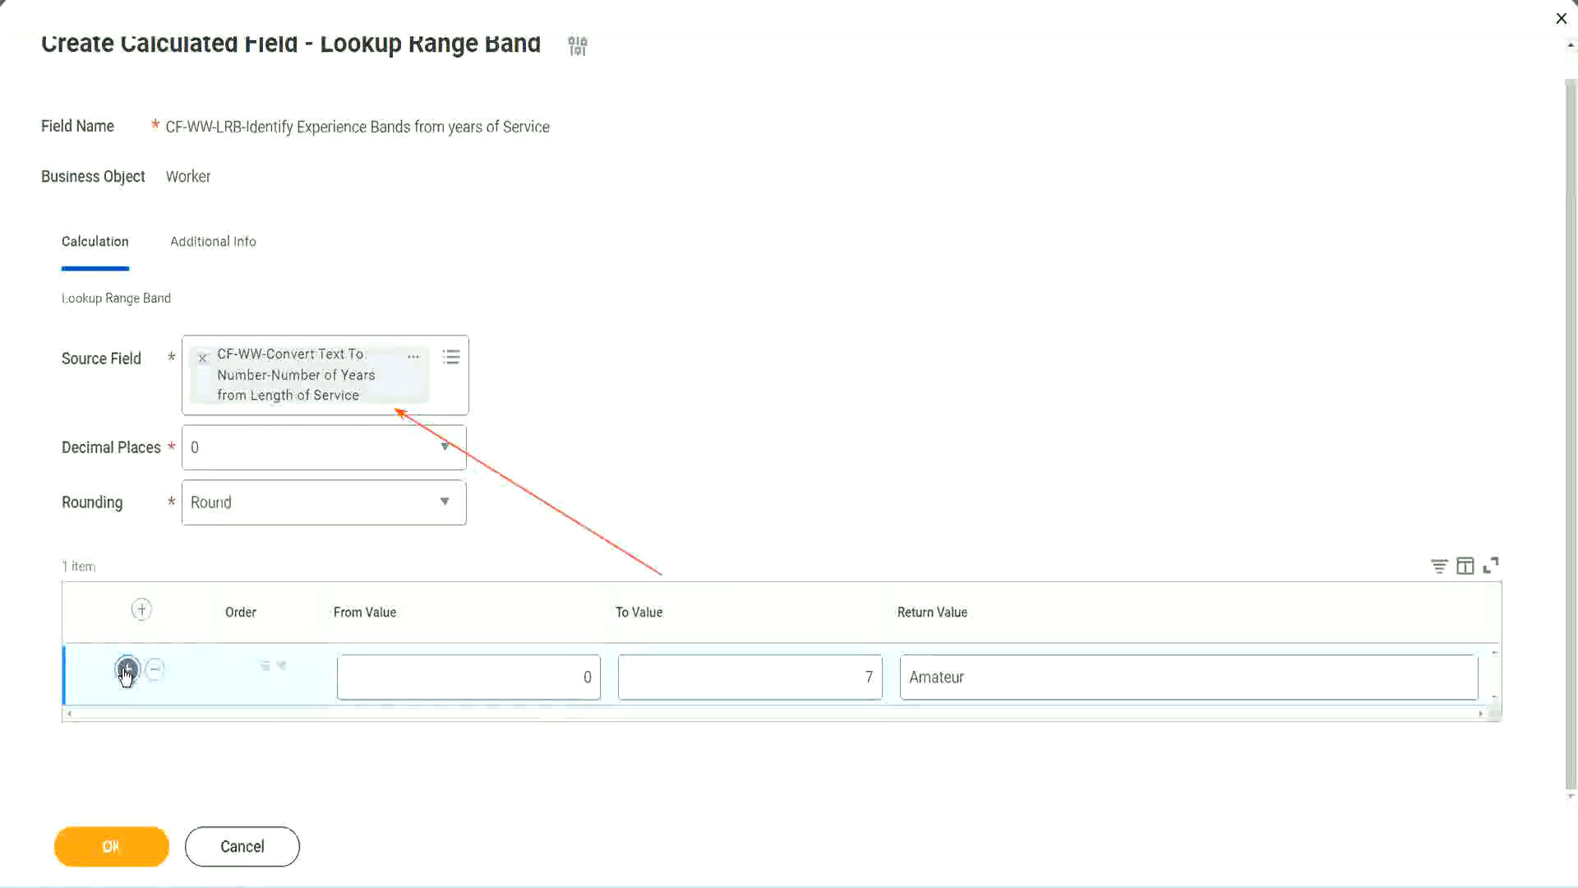
double_click(594, 737)
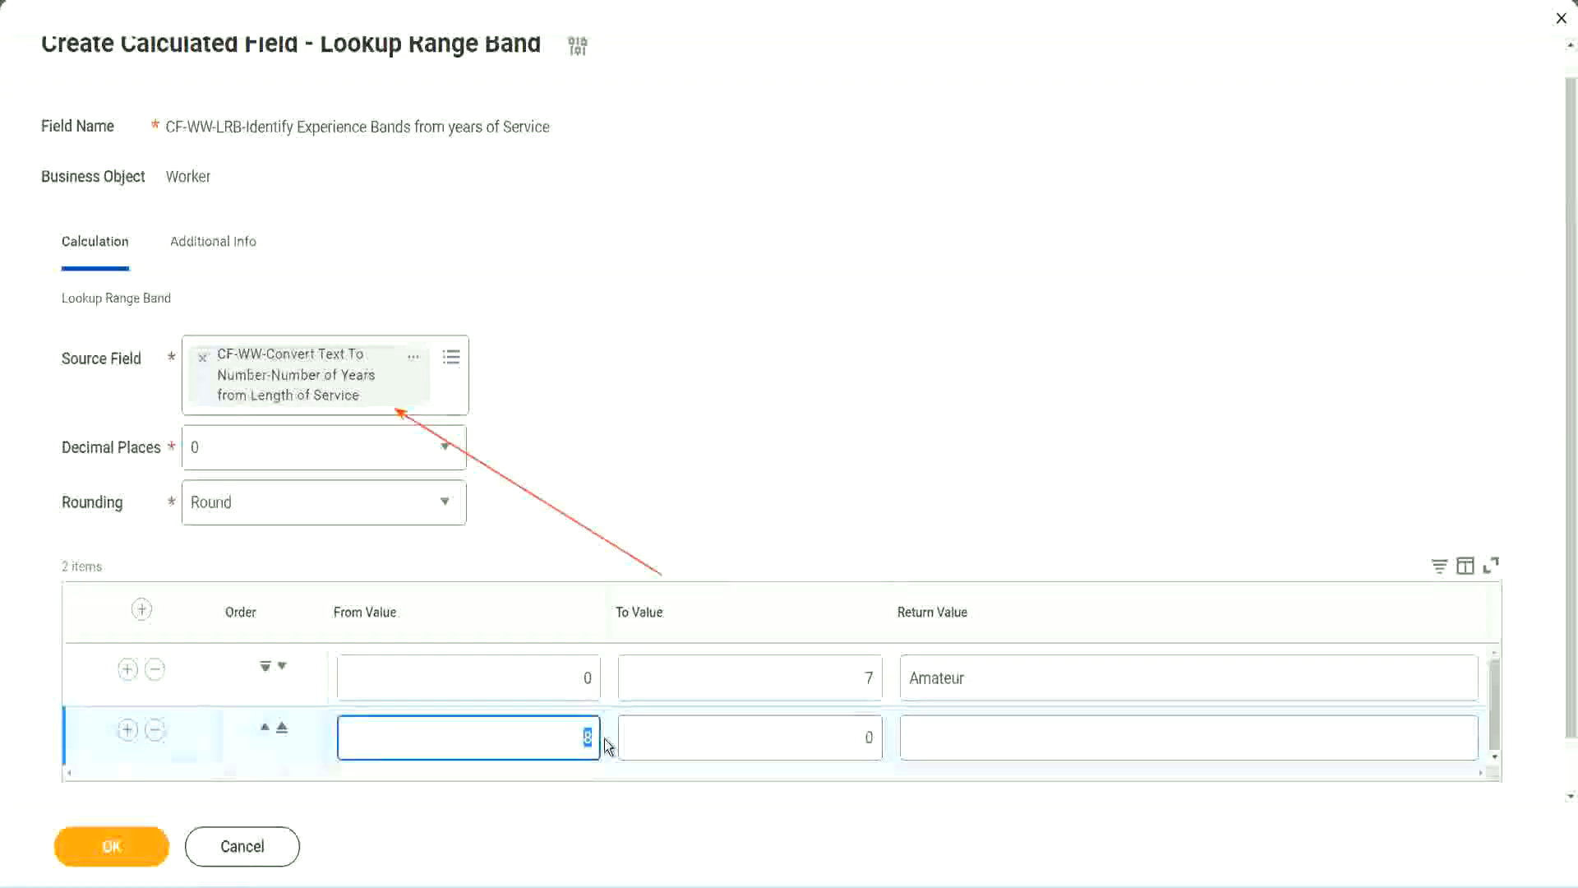
left_click(567, 677)
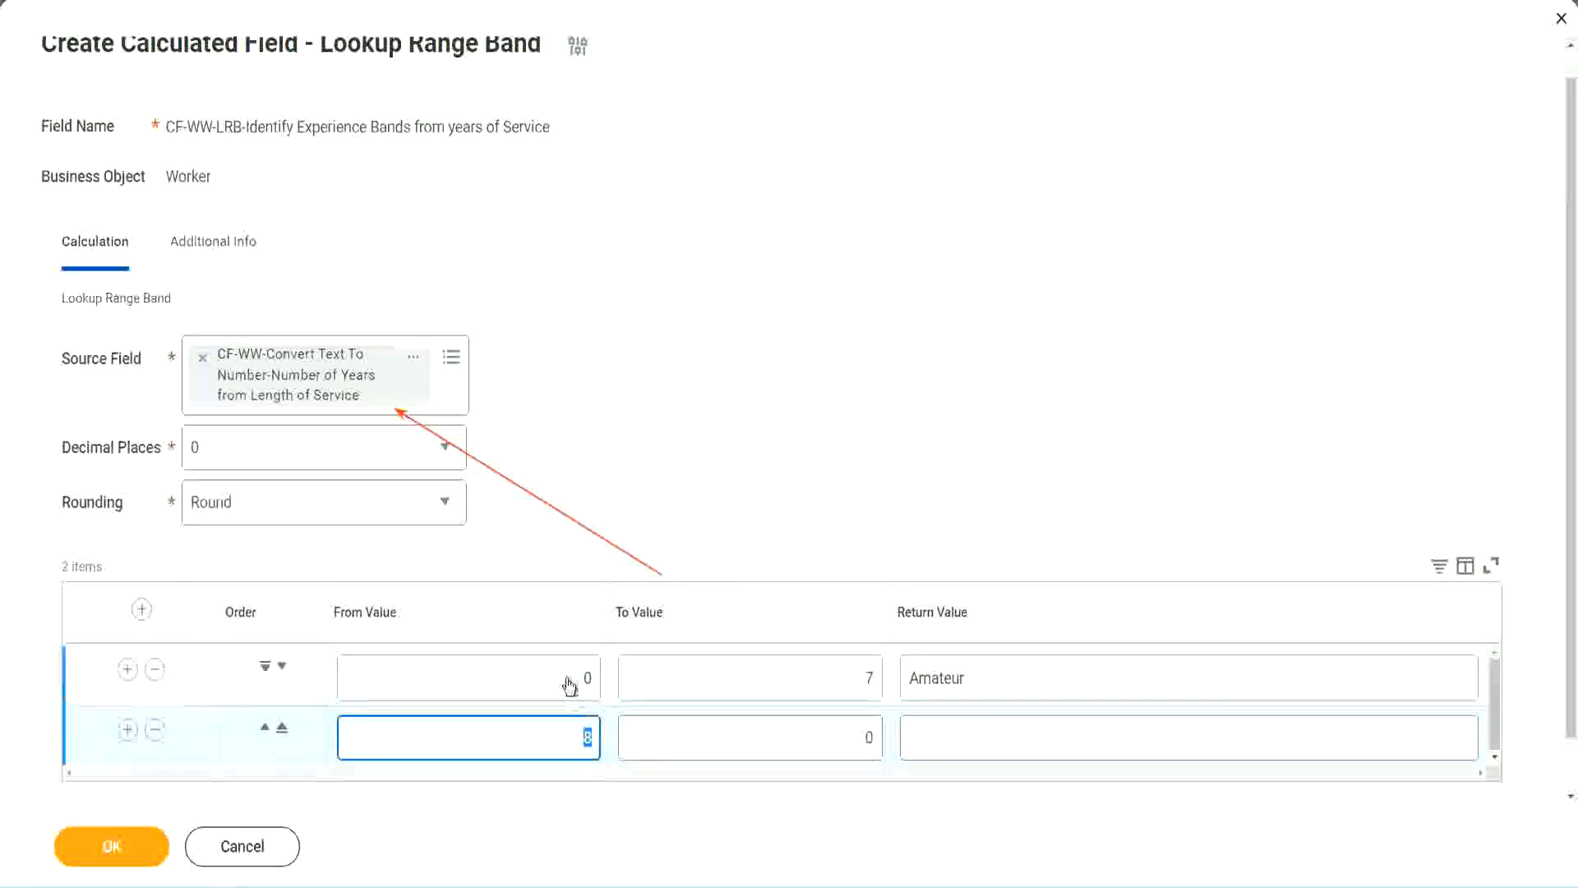
left_click(858, 683)
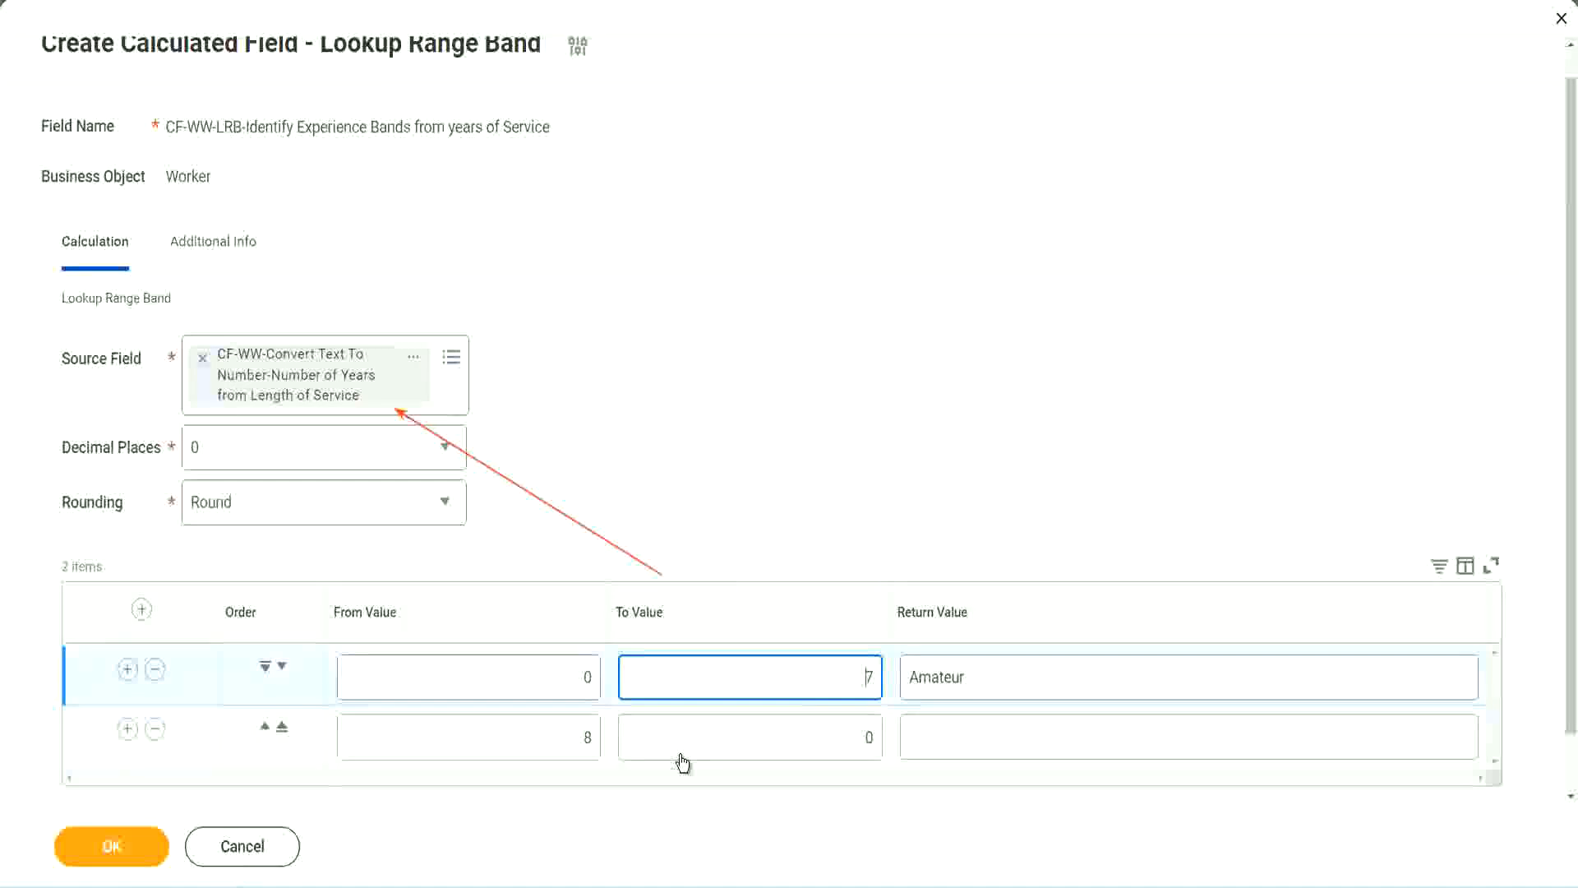
double_click(568, 744)
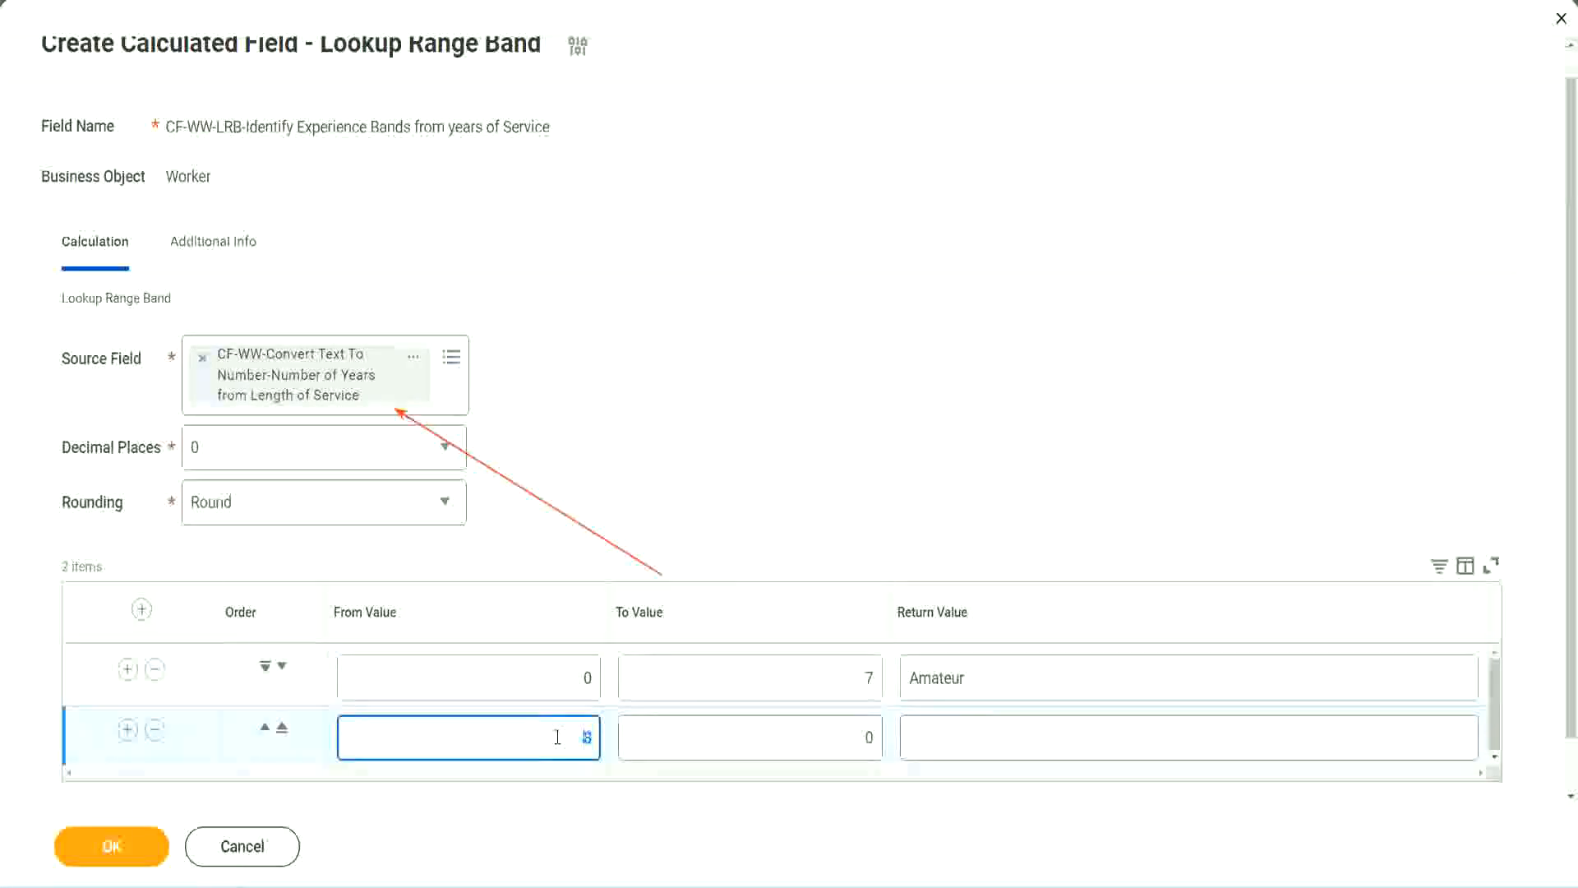
left_click(557, 737)
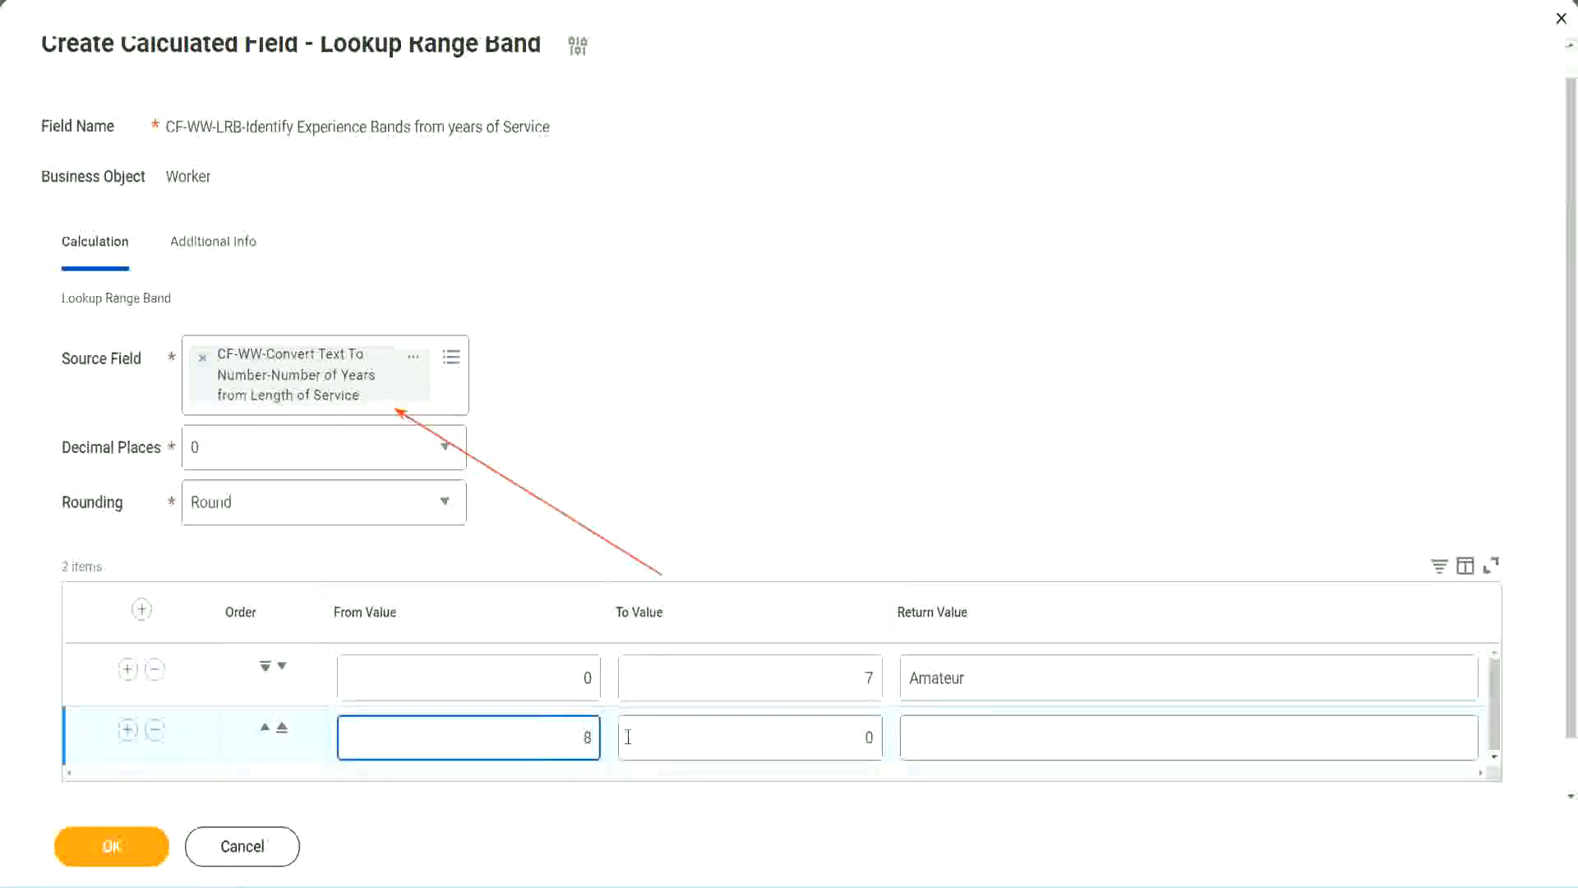
left_click(857, 739)
key("Delete")
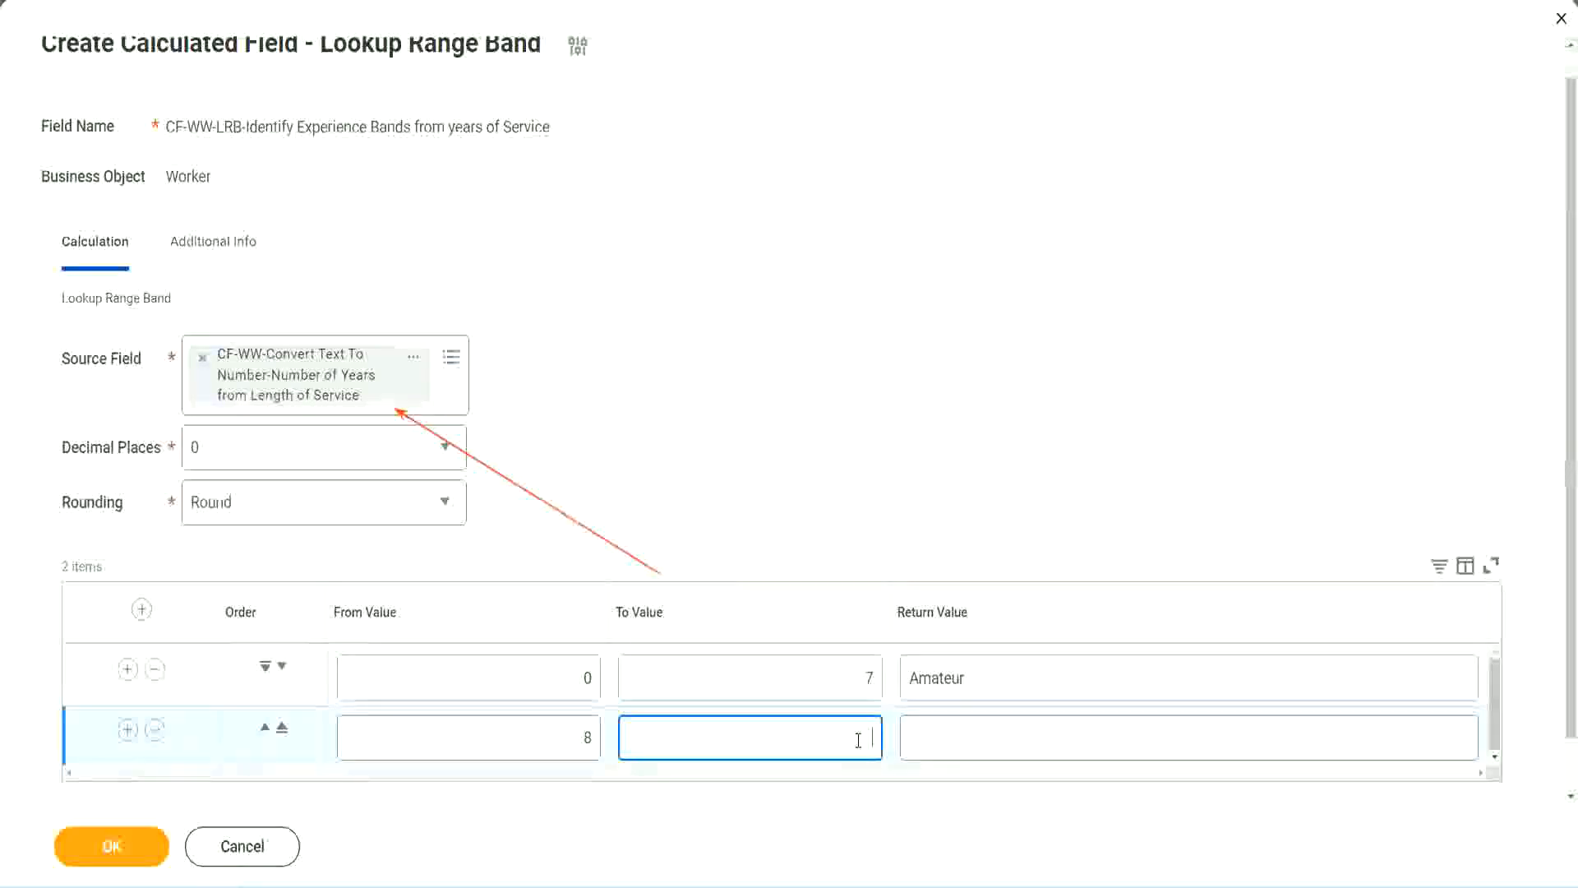
type("15")
left_click(973, 733)
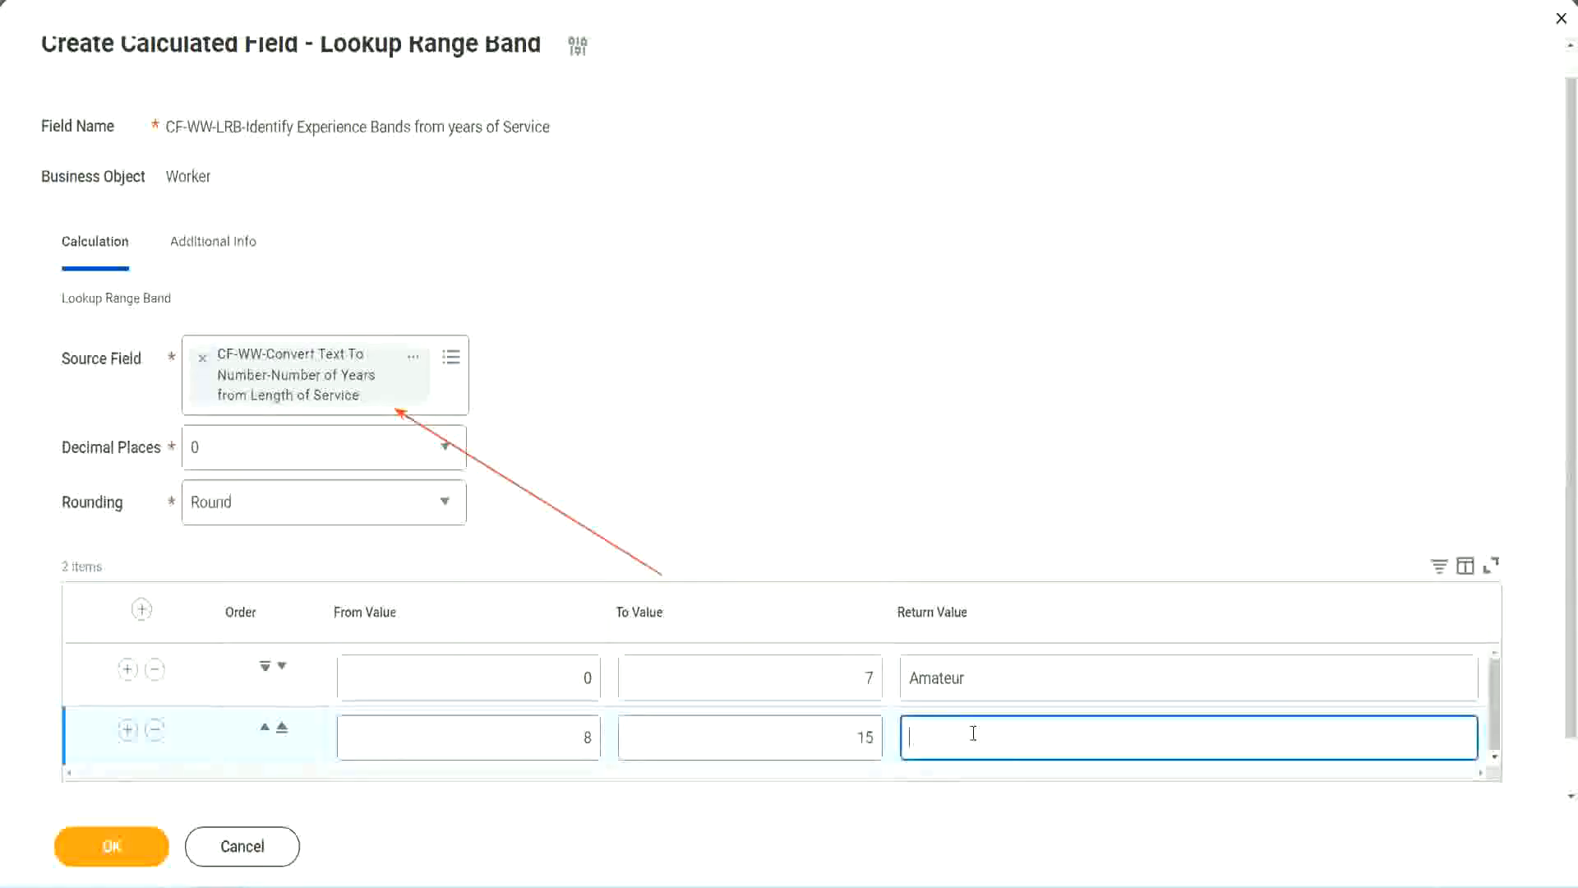
type("Experienced")
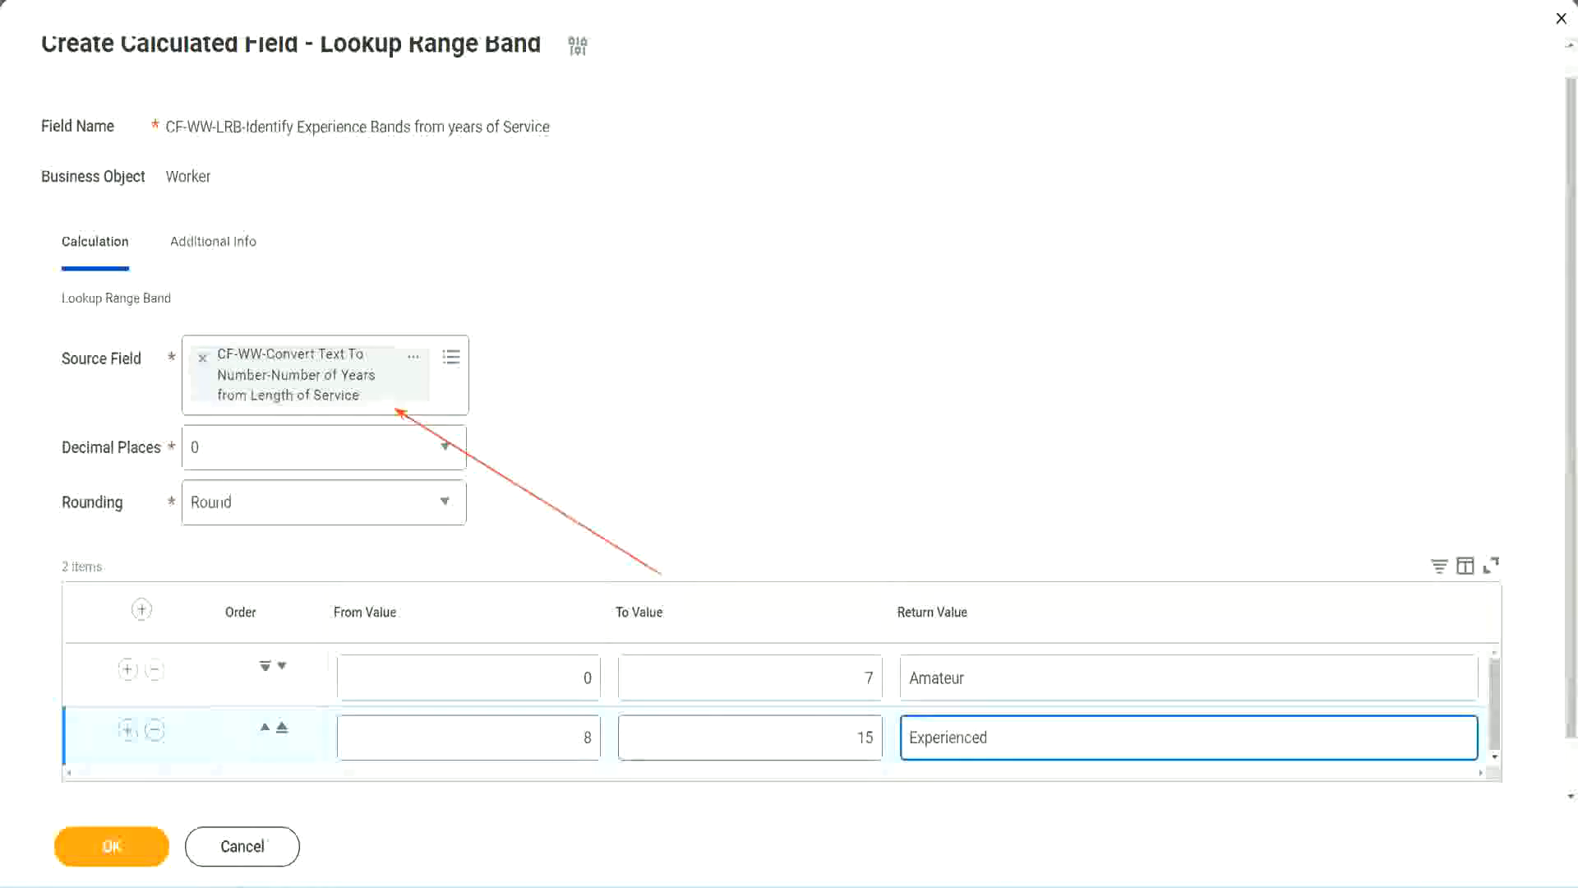
Add a third range band row from 16 to 30 that returns "Senior"
left_click(127, 730)
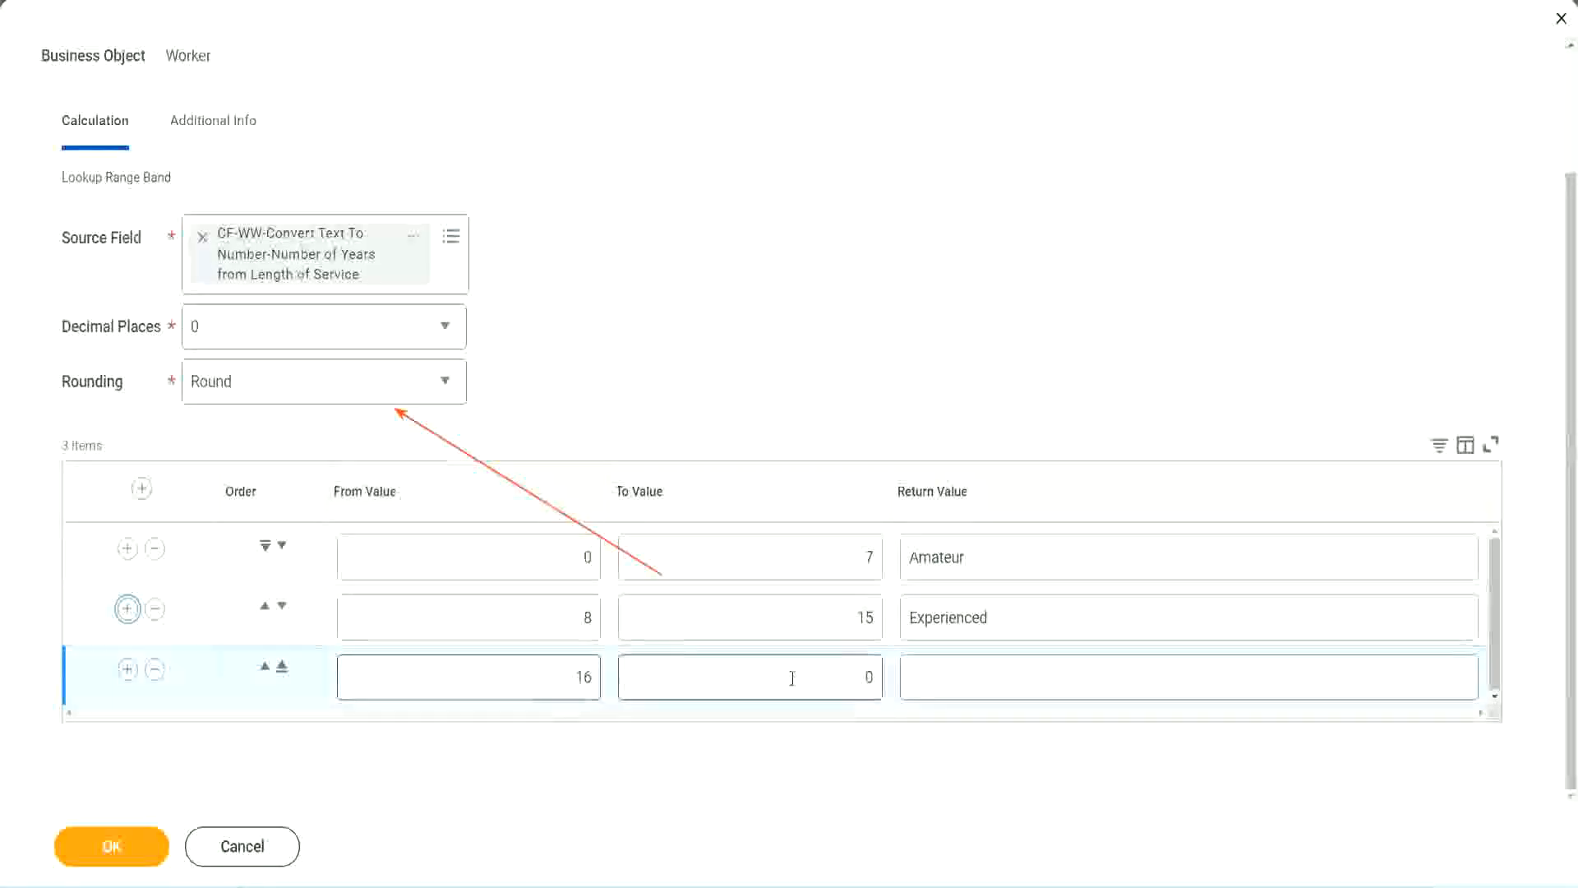
left_click(838, 675)
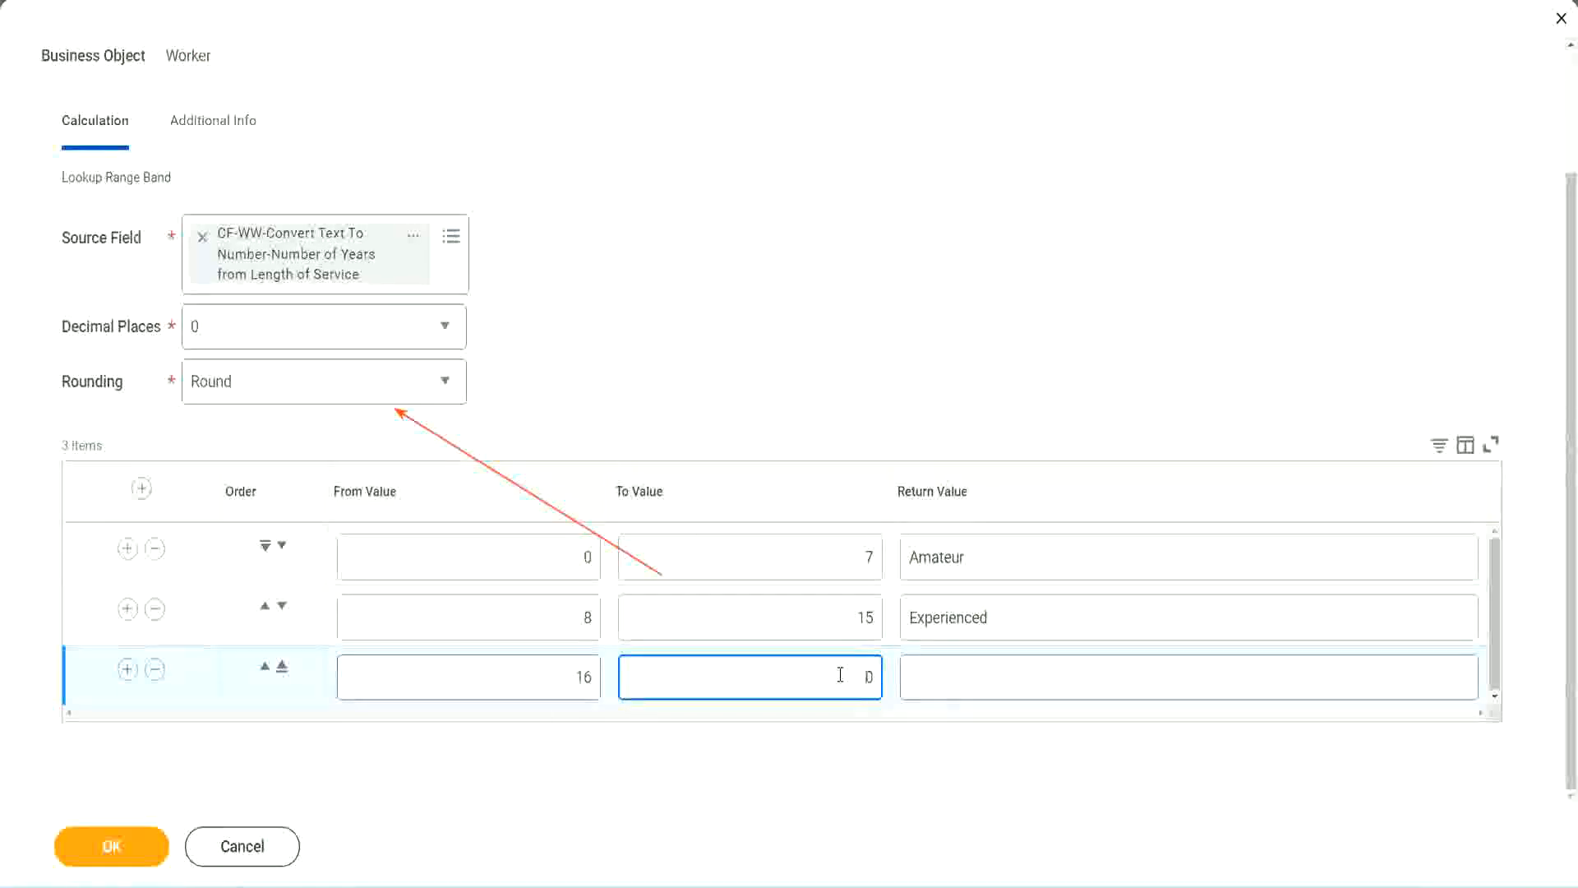
type("3")
key("Tab")
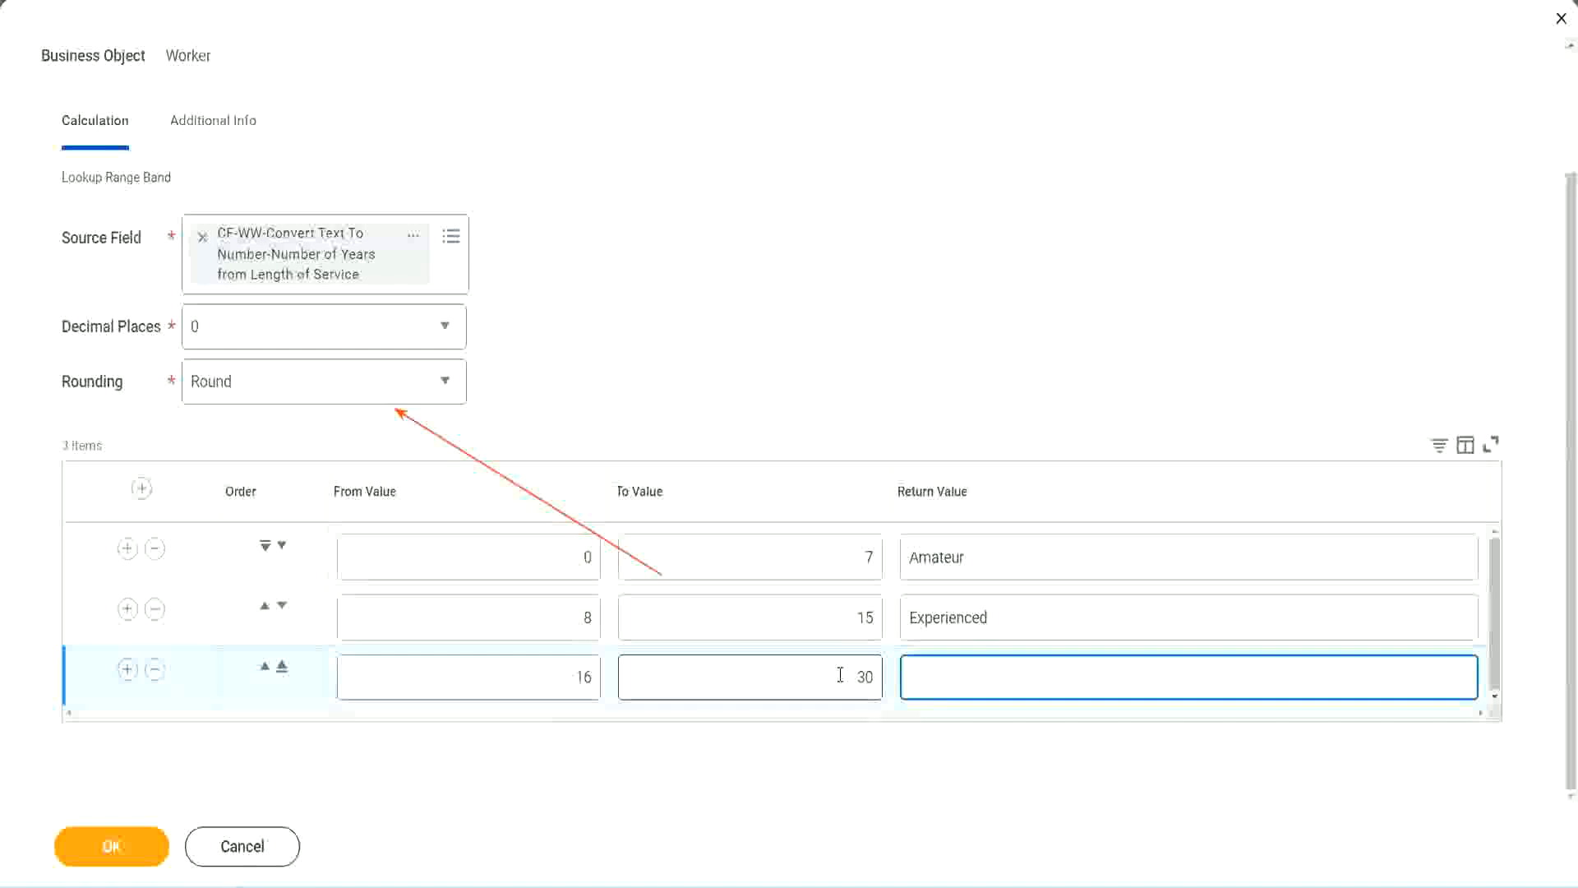
type("L")
type("Senior")
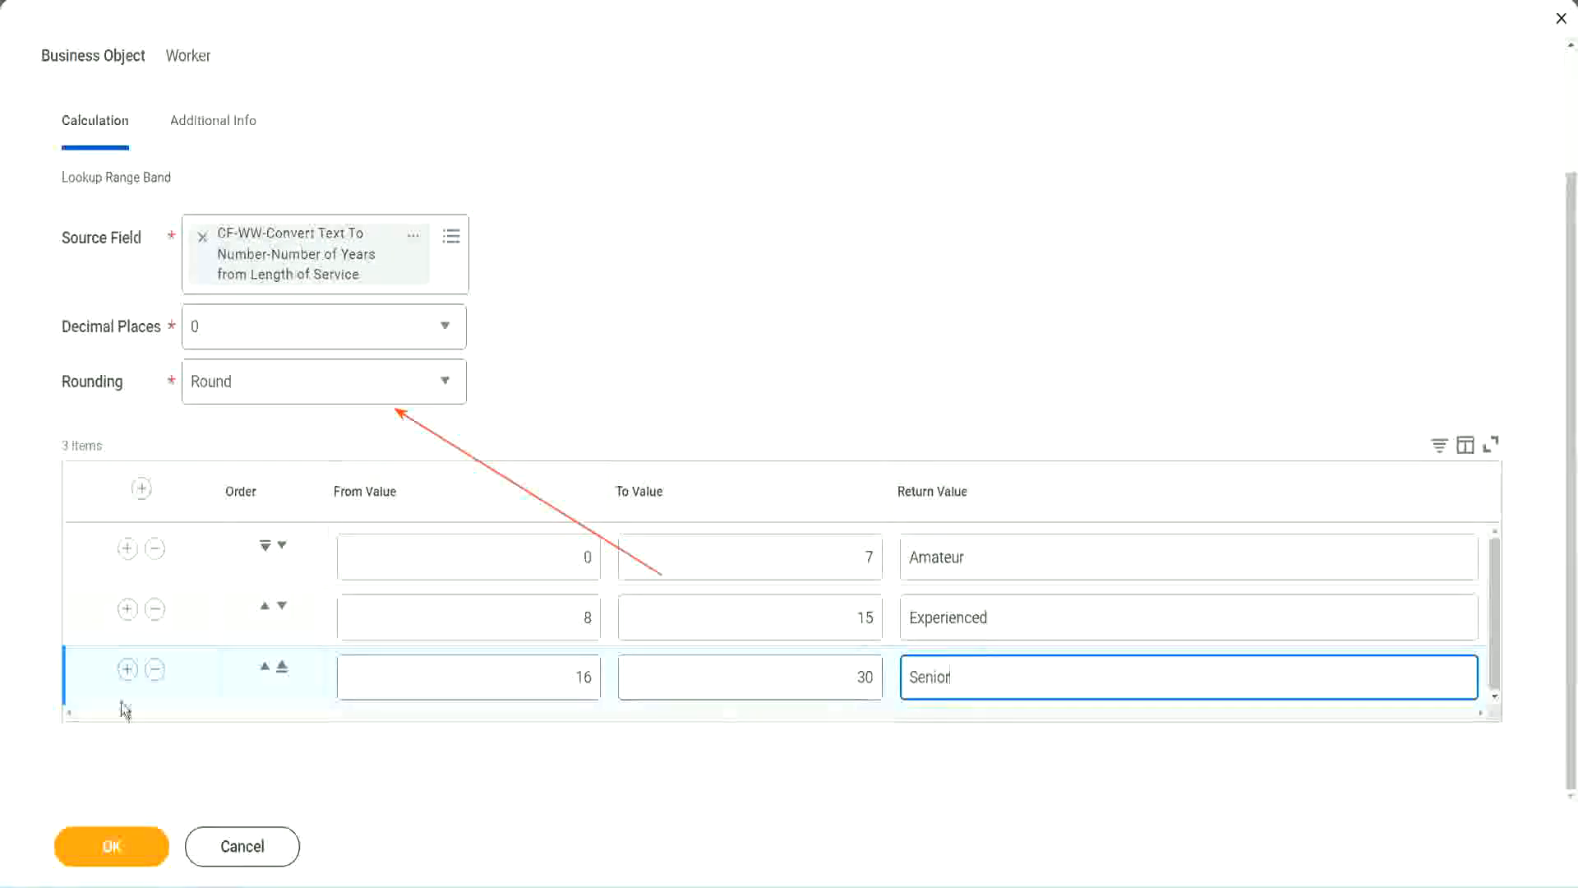
Add a fourth range band row from 31 to 1000 that returns "Legend"
left_click(127, 669)
scroll(298, 627, "down", 1)
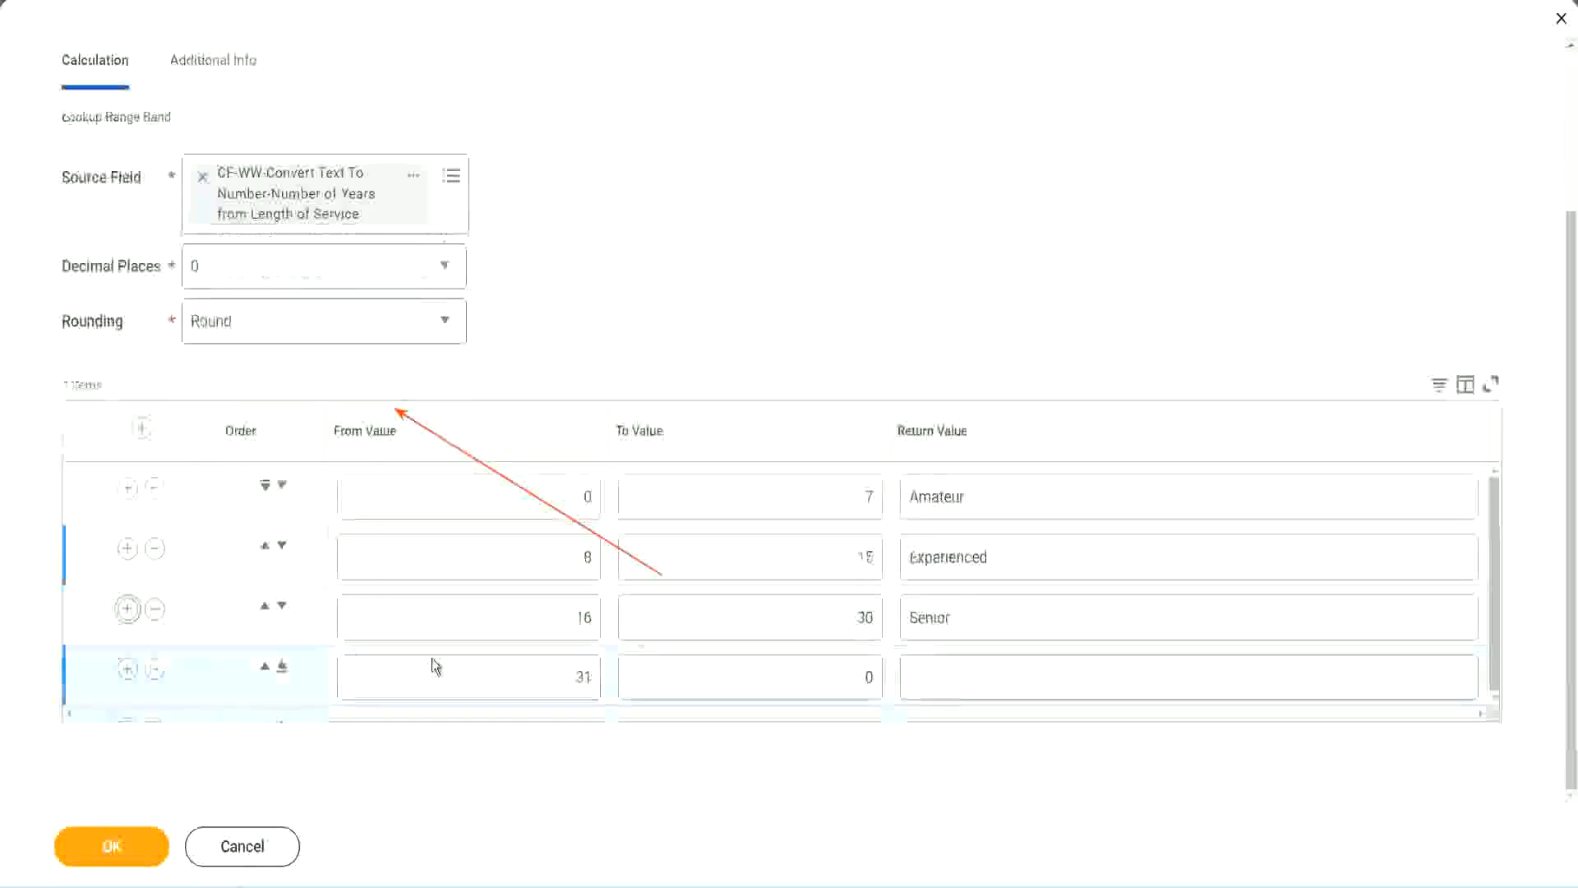
left_click(595, 670)
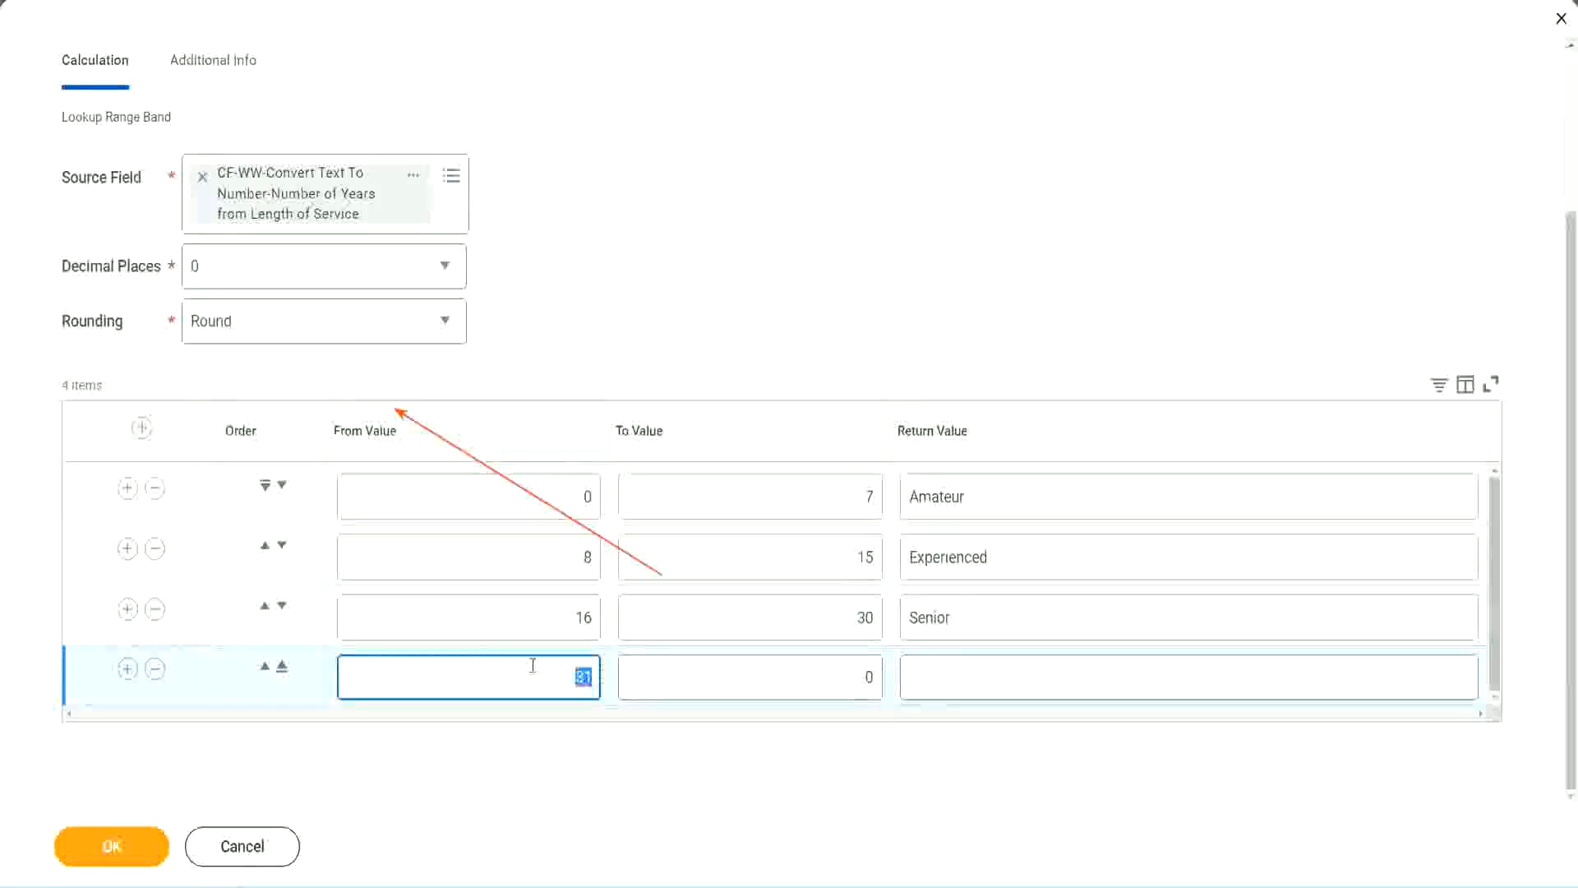
left_click(851, 678)
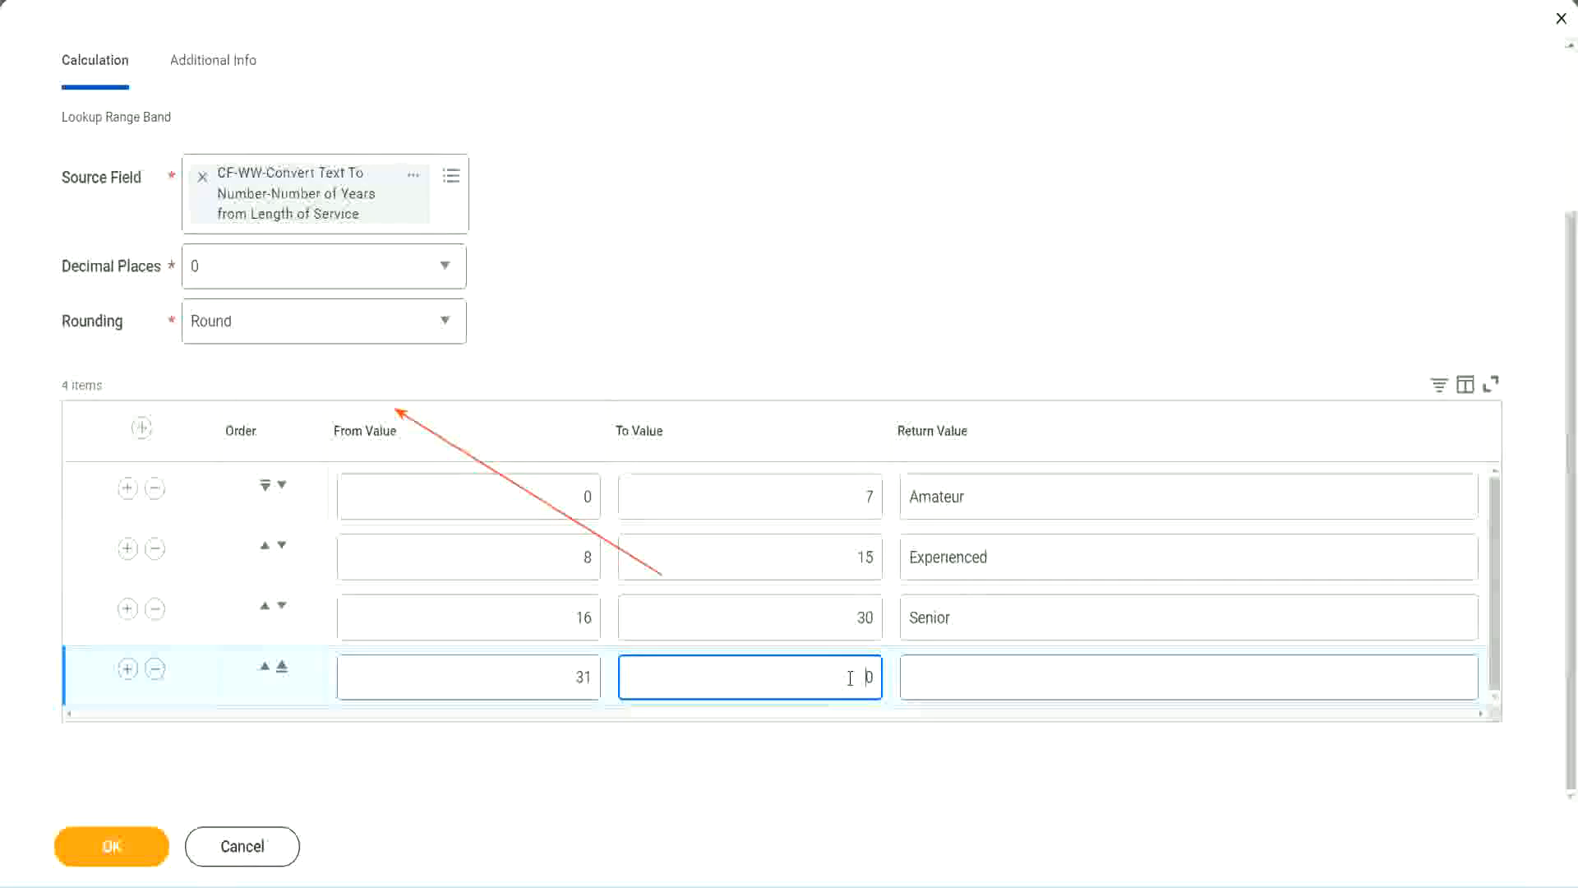
type("1000")
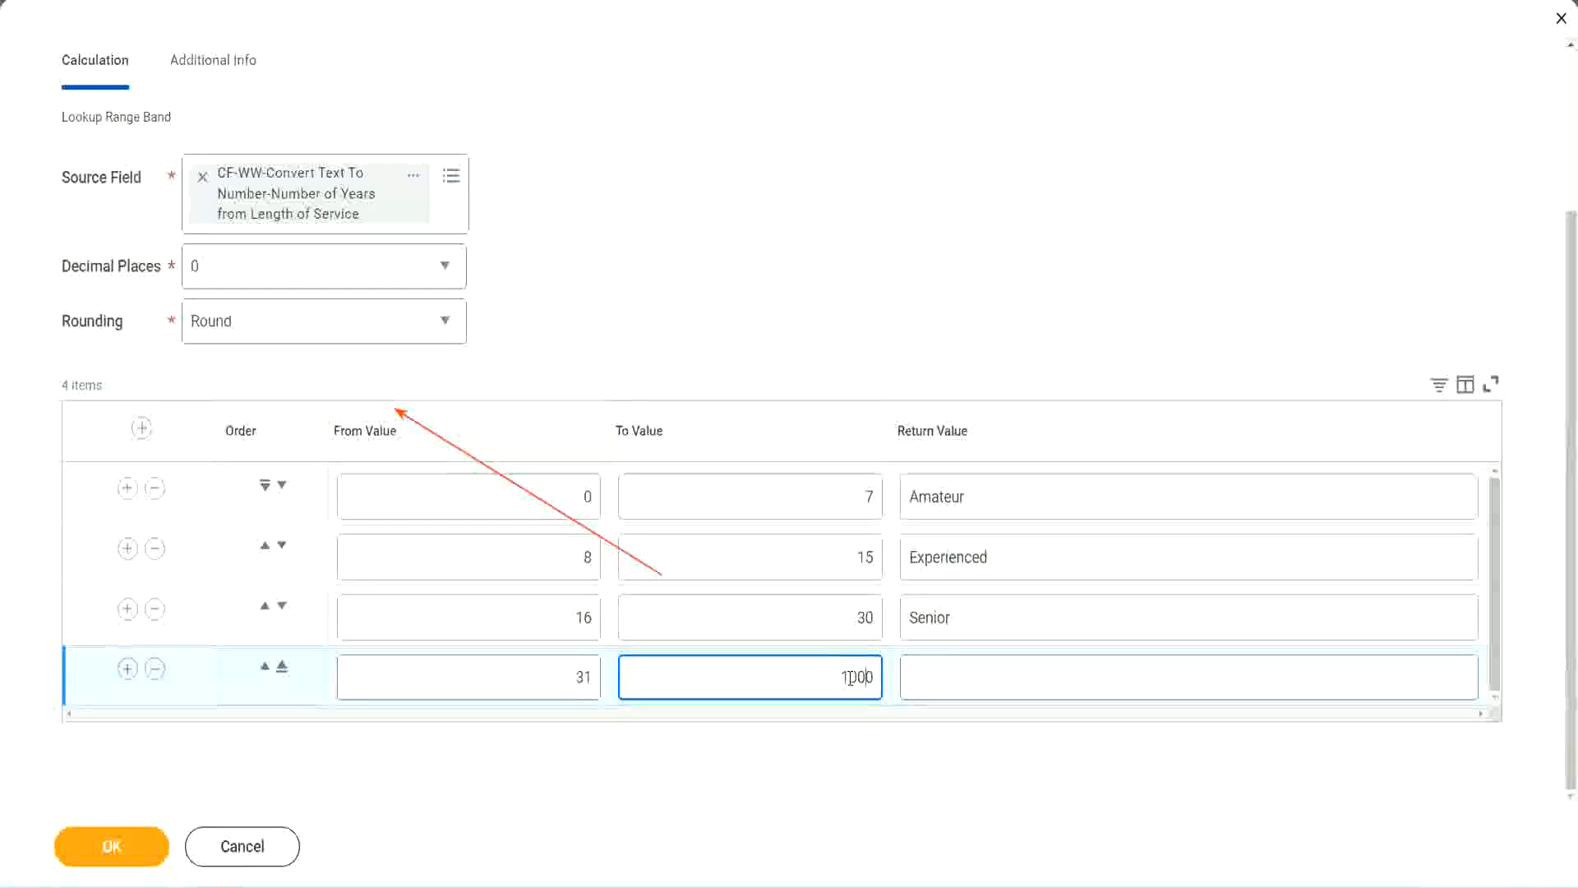
left_click_drag(819, 670, 908, 669)
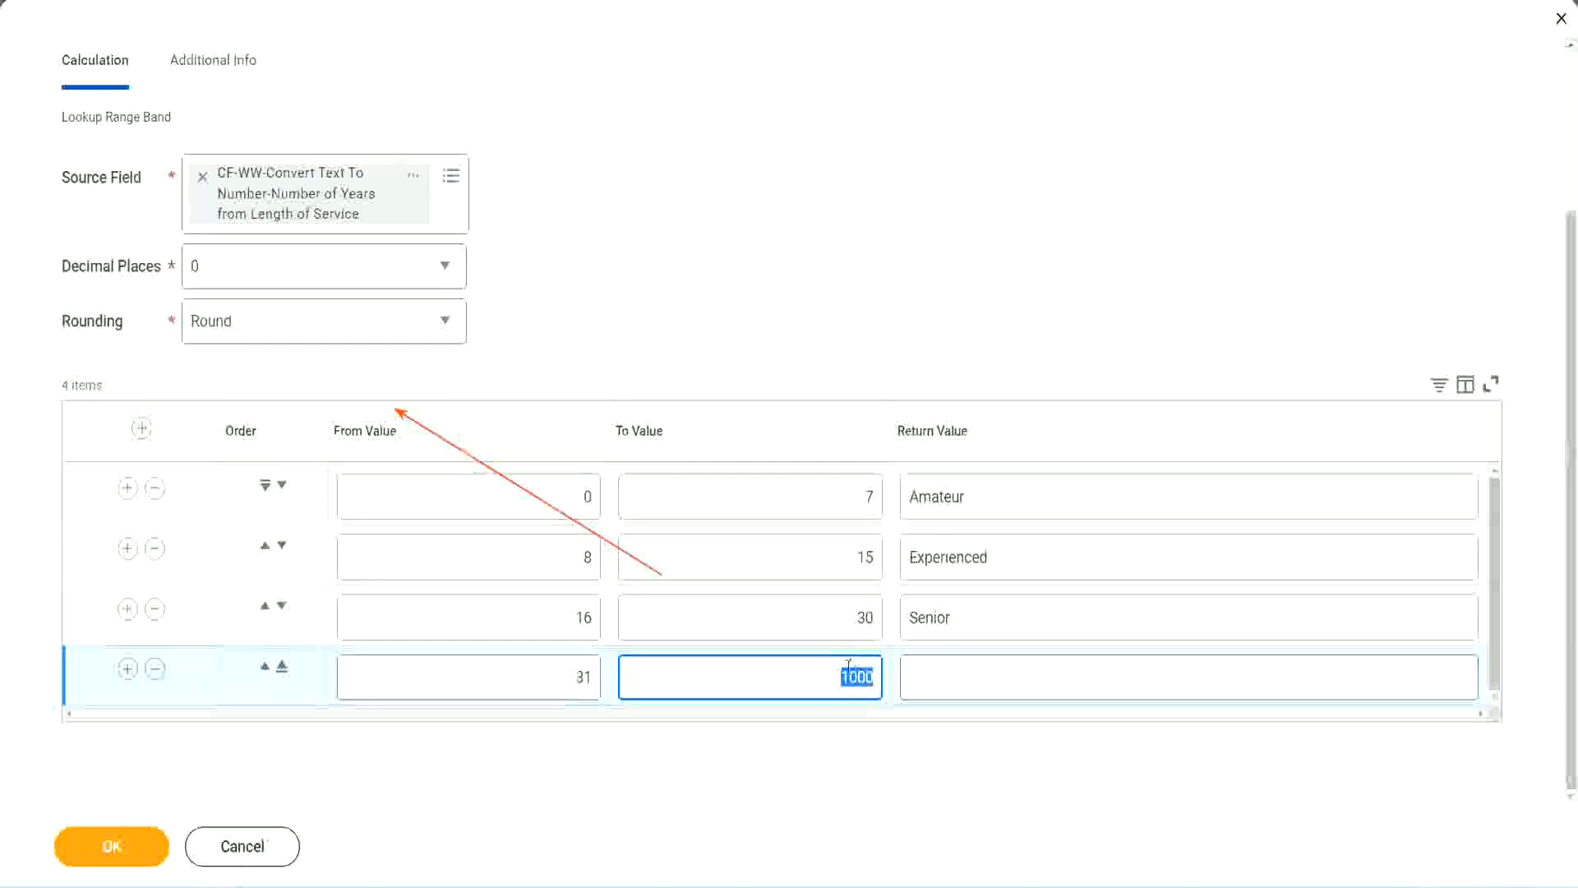
left_click_drag(827, 672, 885, 672)
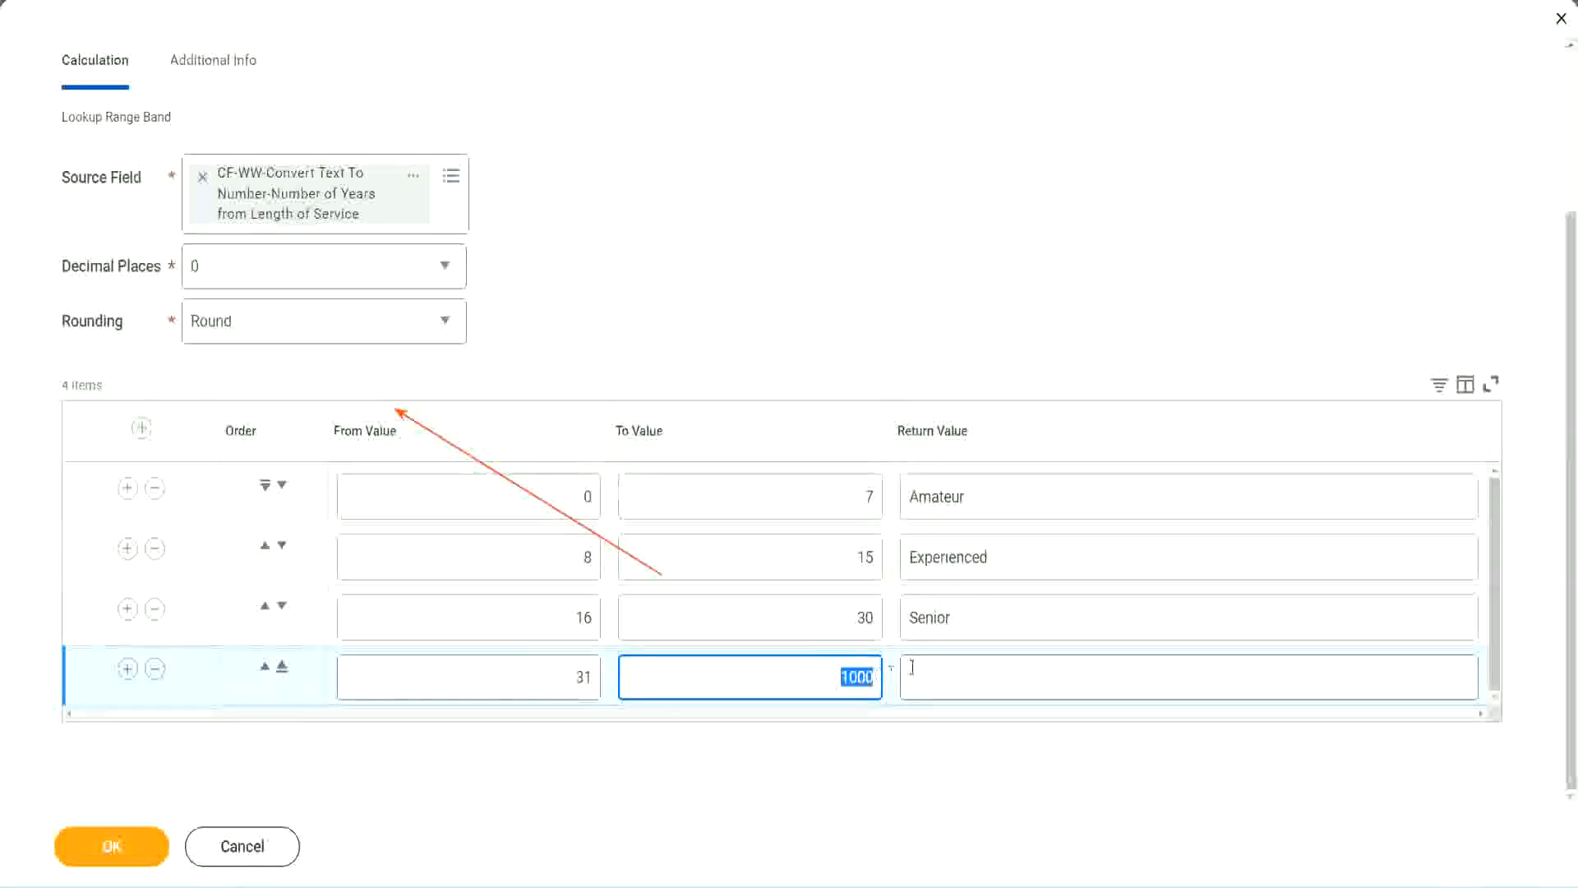
left_click(984, 676)
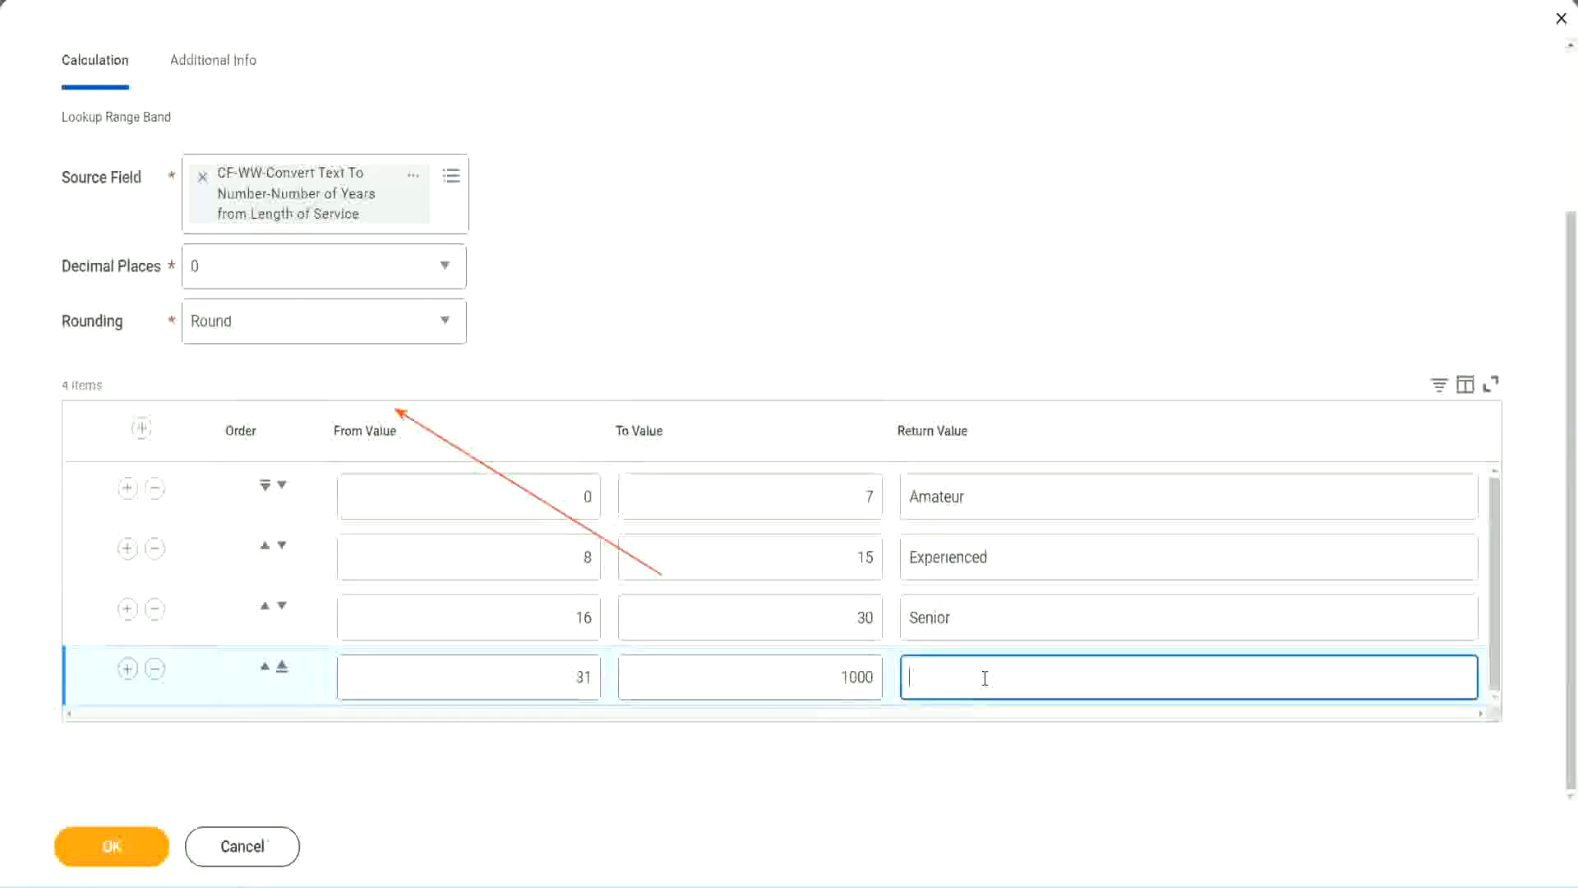
type("Legend")
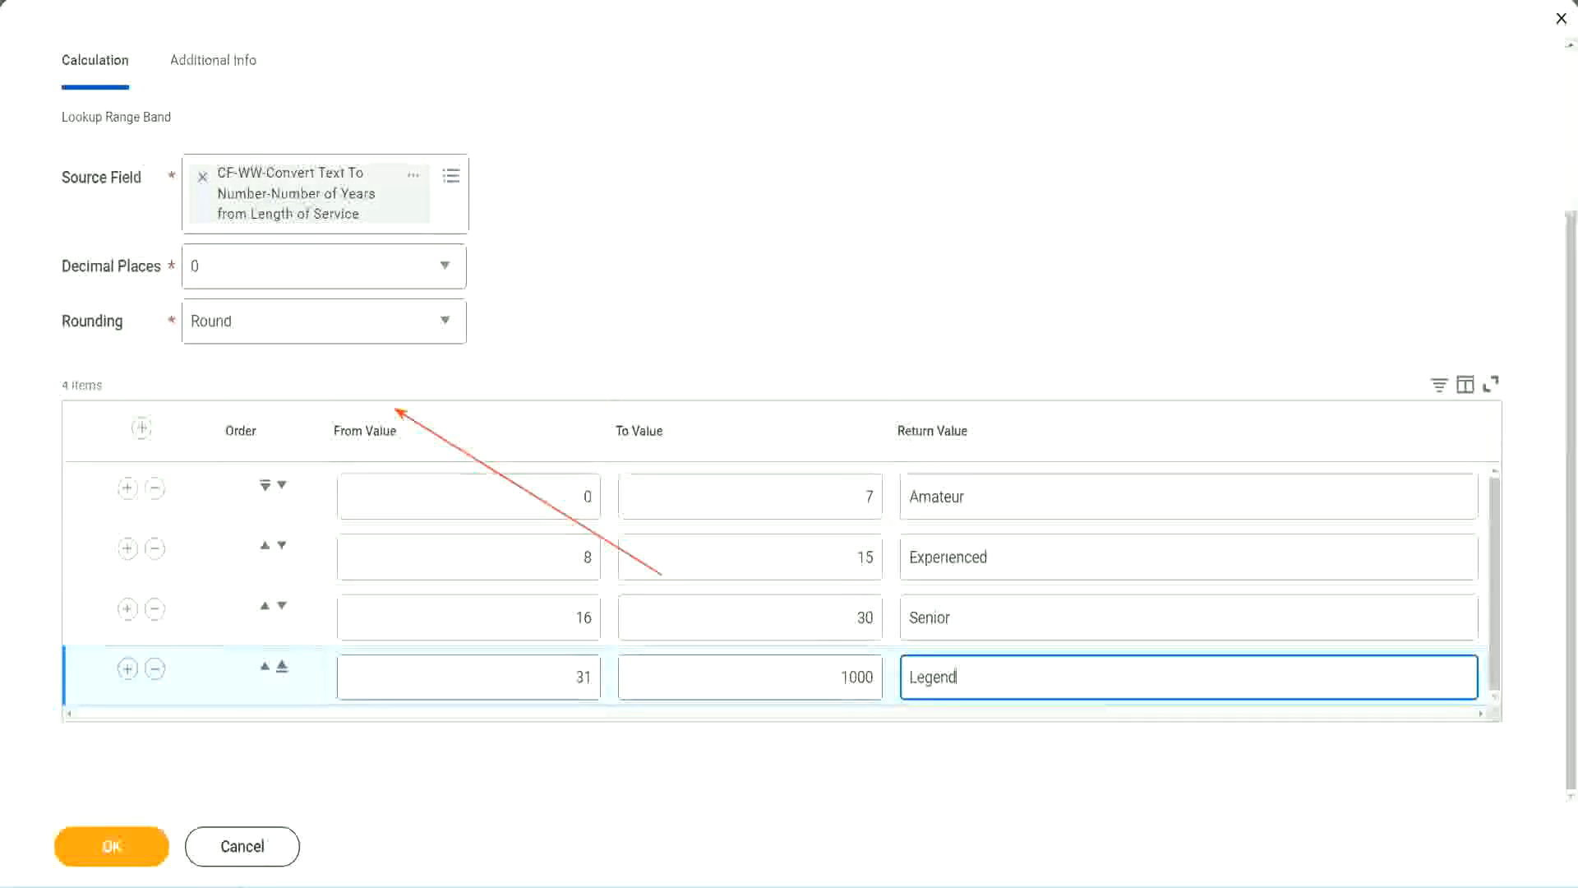
Review the from, to and return values of the range band rows without changing them
left_click(736, 272)
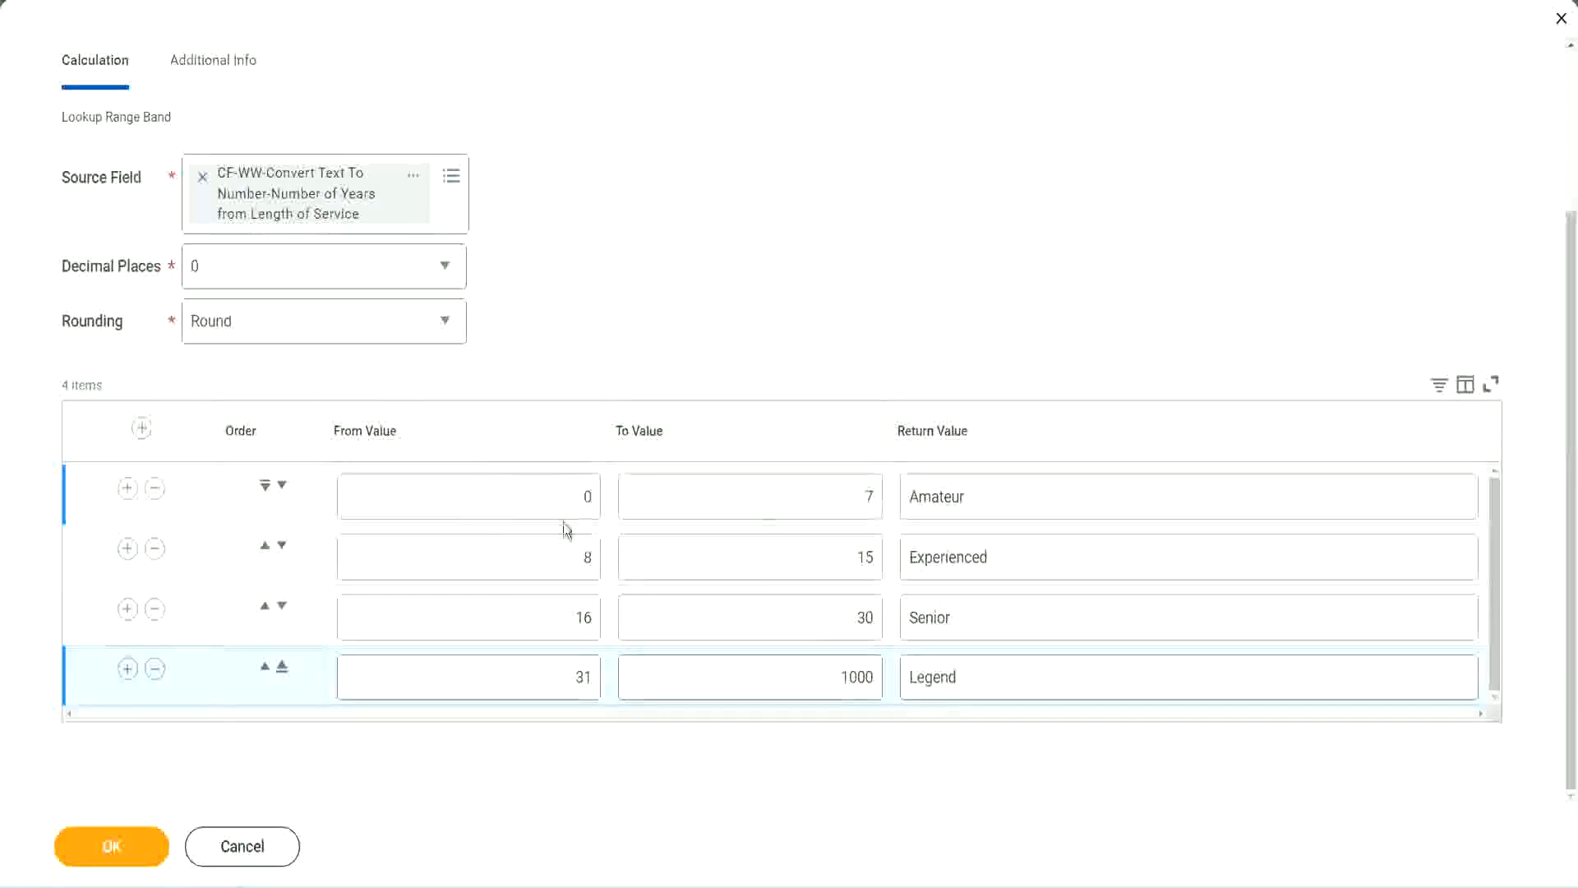
left_click(1023, 495)
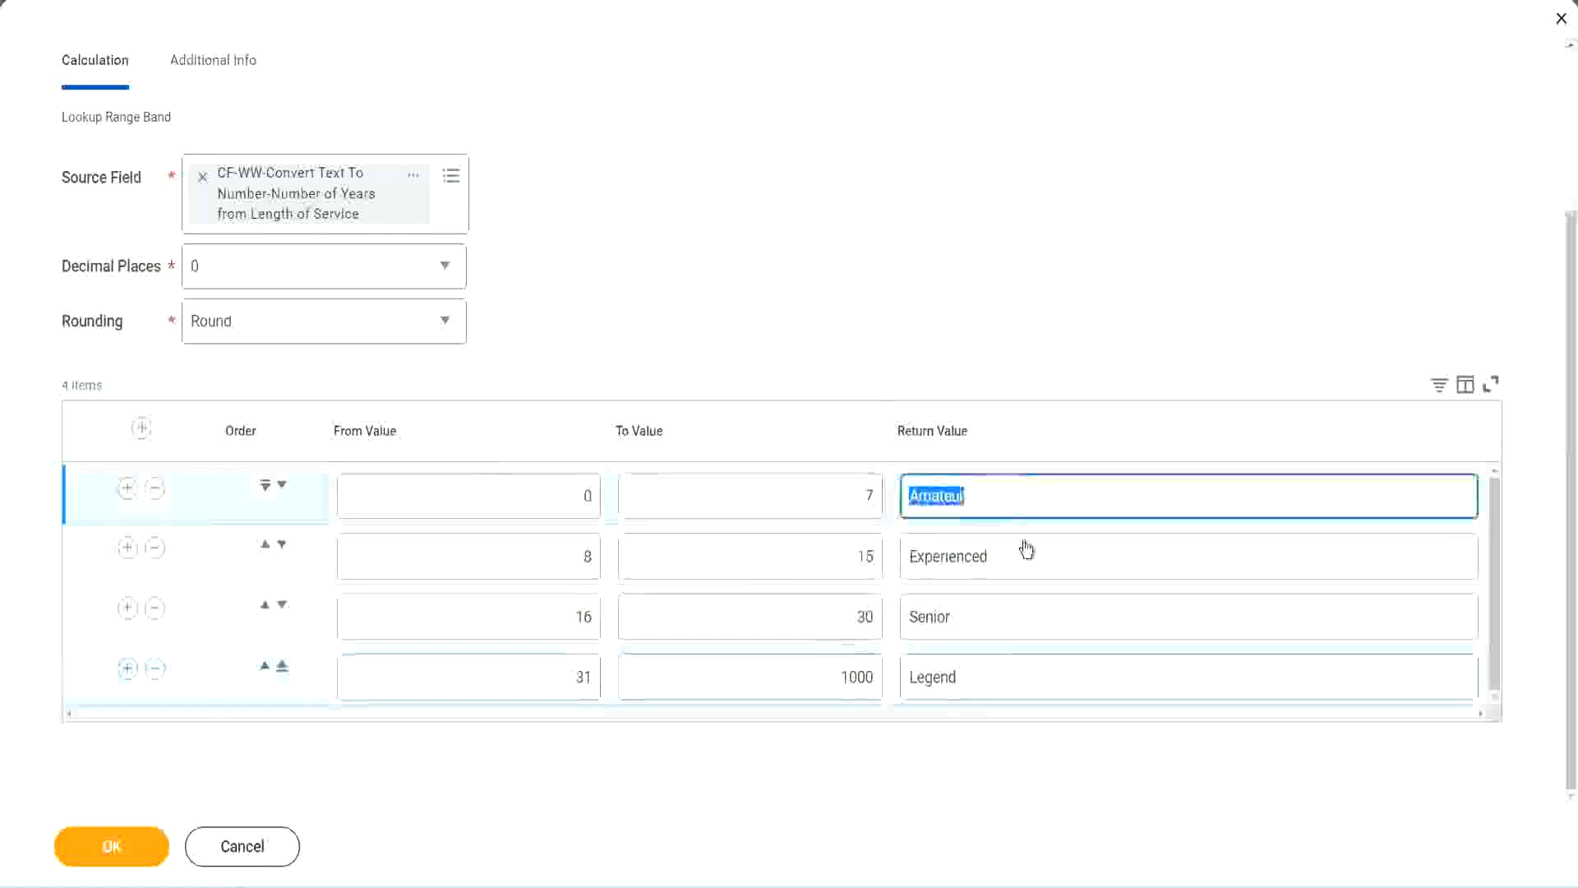
left_click(1023, 555)
left_click(997, 621)
left_click(994, 677)
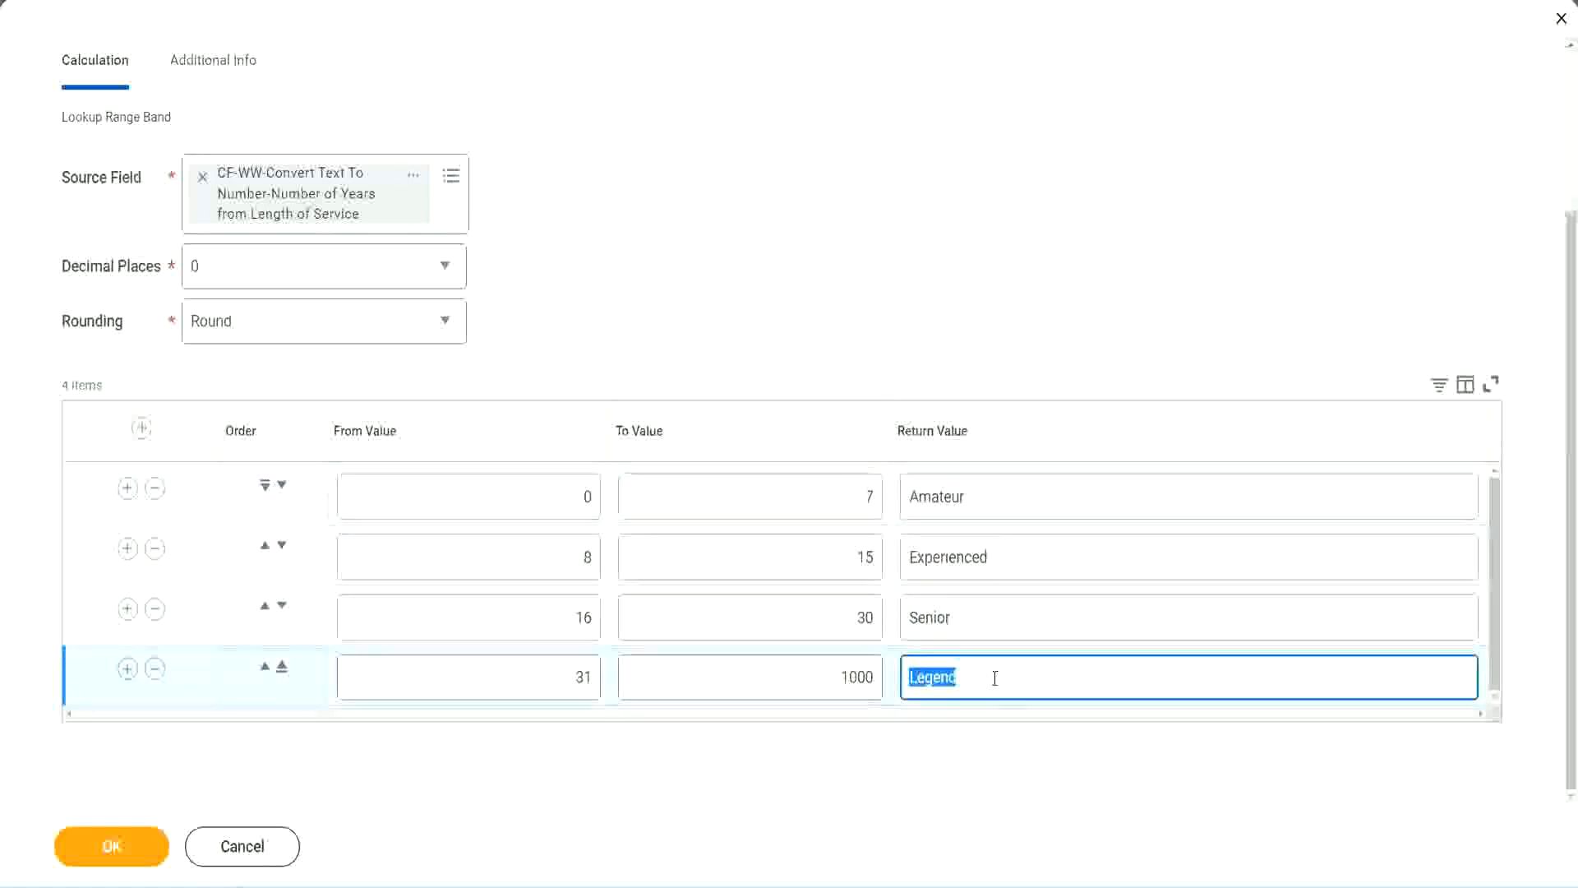
left_click(506, 499)
left_click(807, 485)
left_click(1031, 503)
left_click(1019, 559)
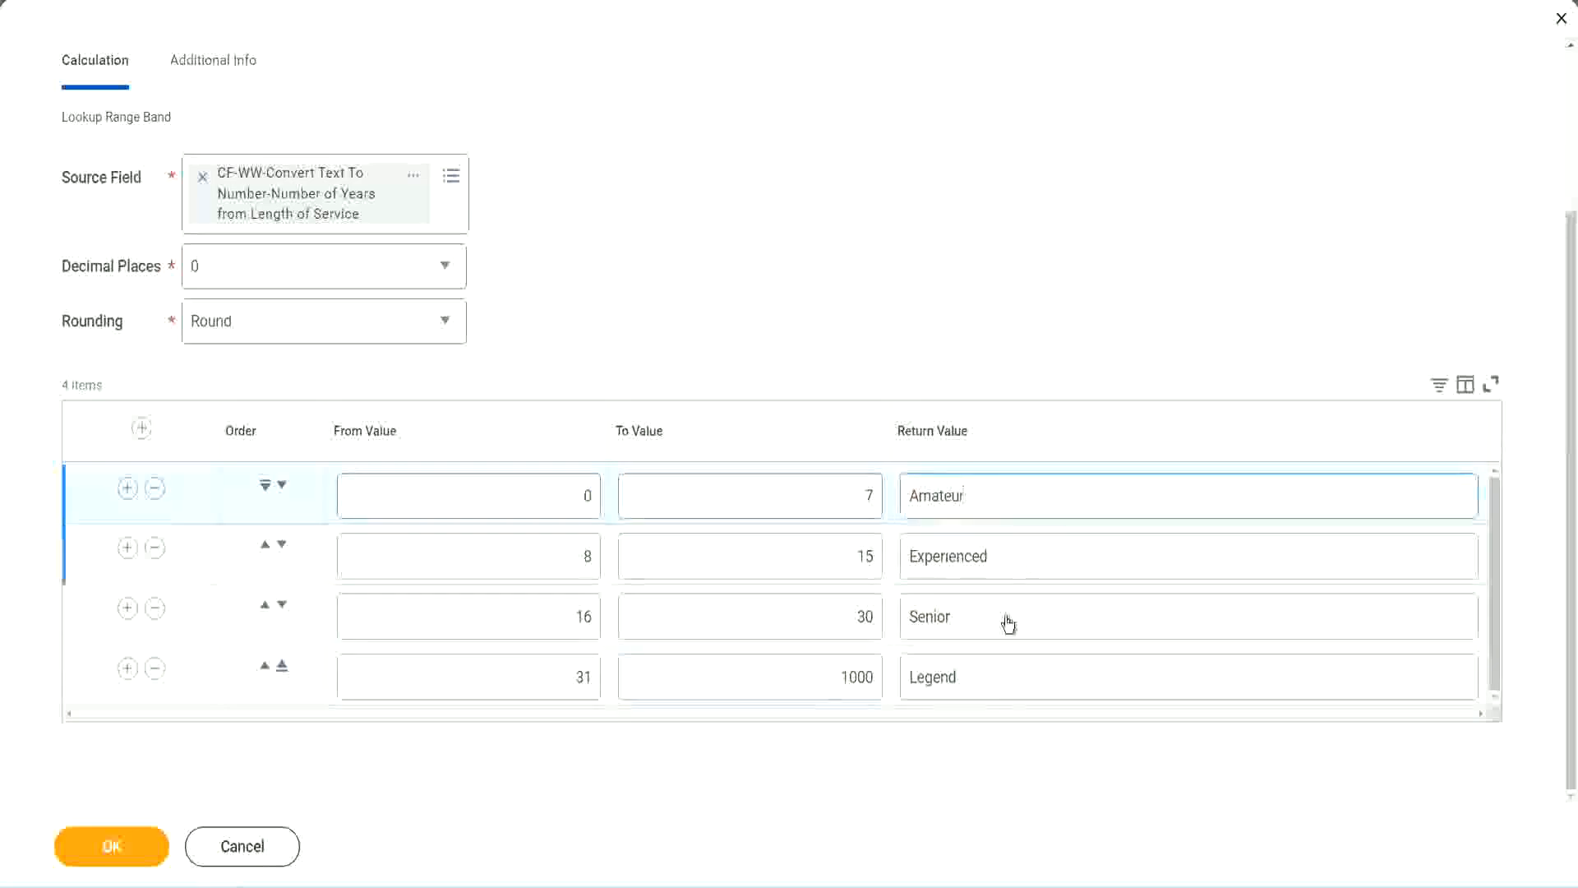
left_click(1001, 623)
left_click(991, 672)
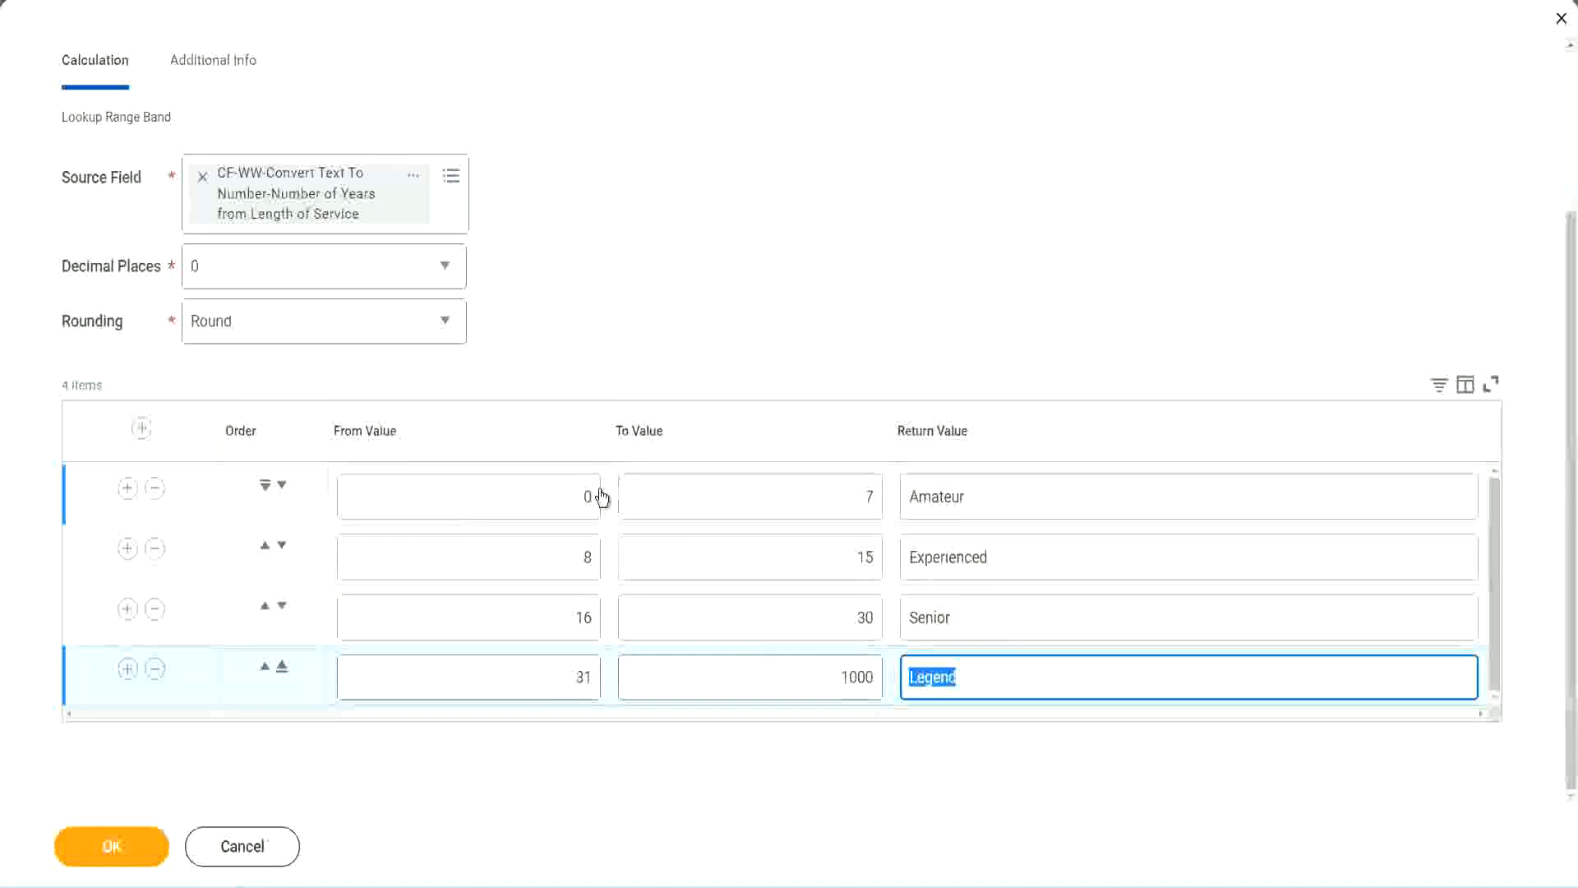
left_click(752, 384)
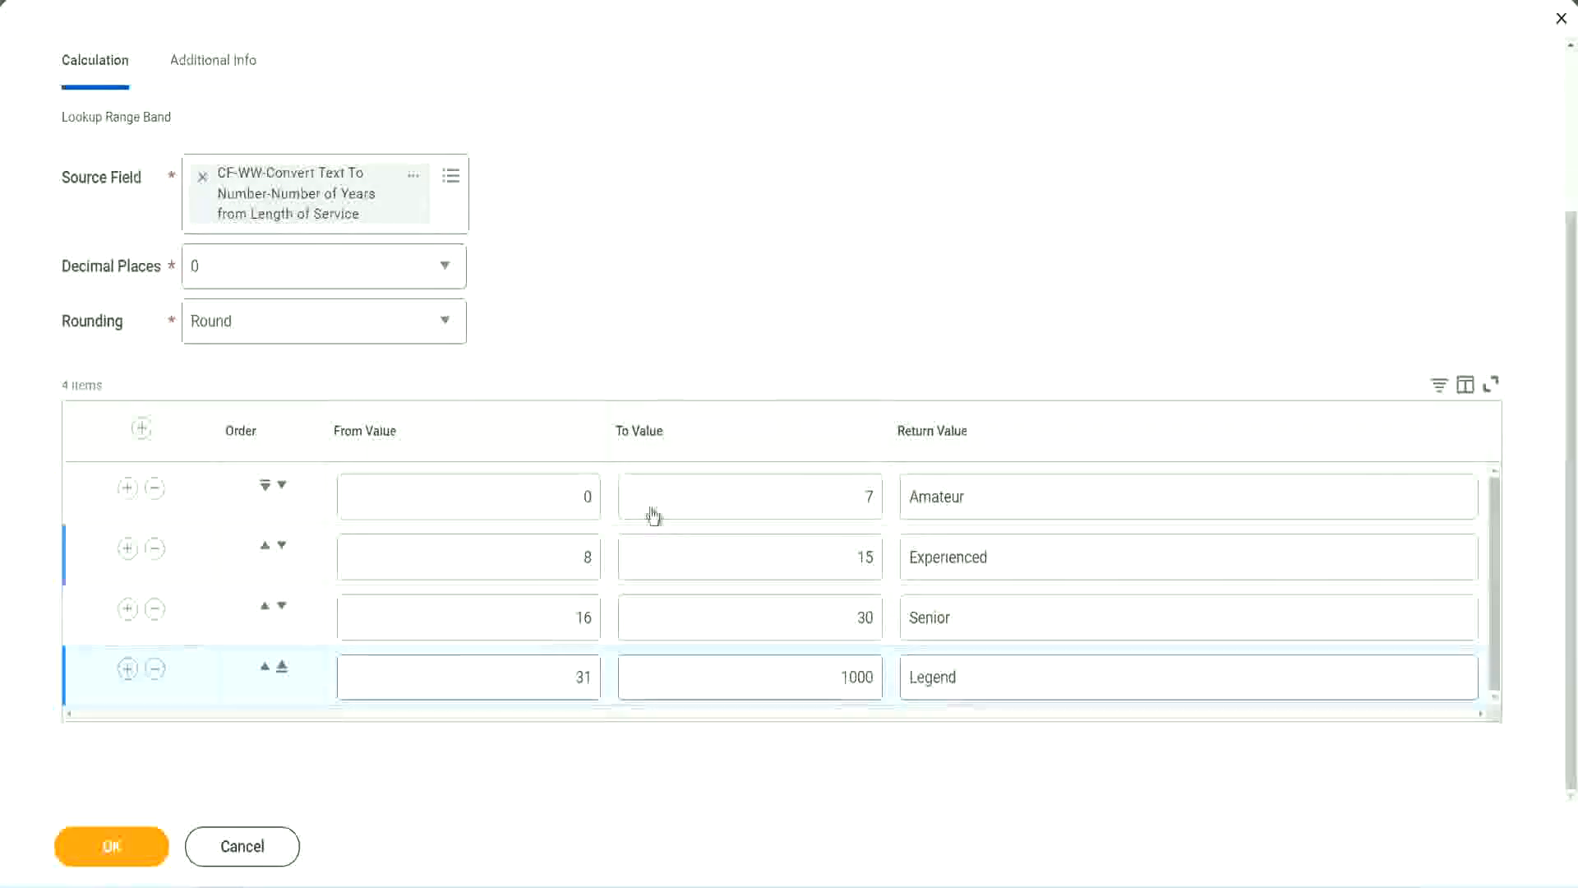
Save the Lookup Range Band calculated field and copy its name from the save confirmation
left_click(109, 844)
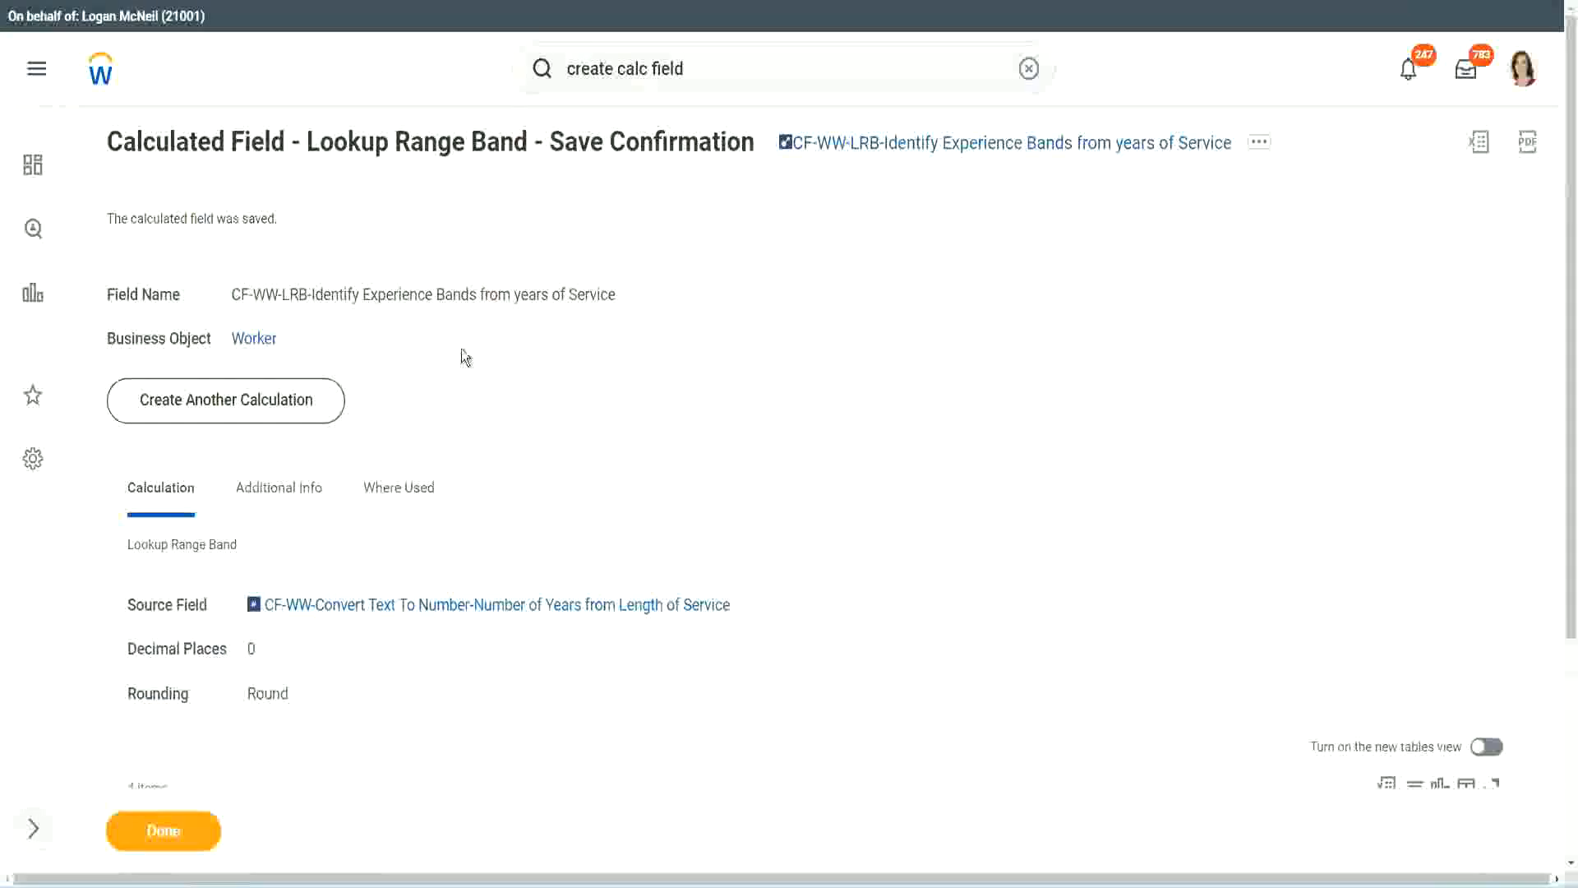
right_click(915, 148)
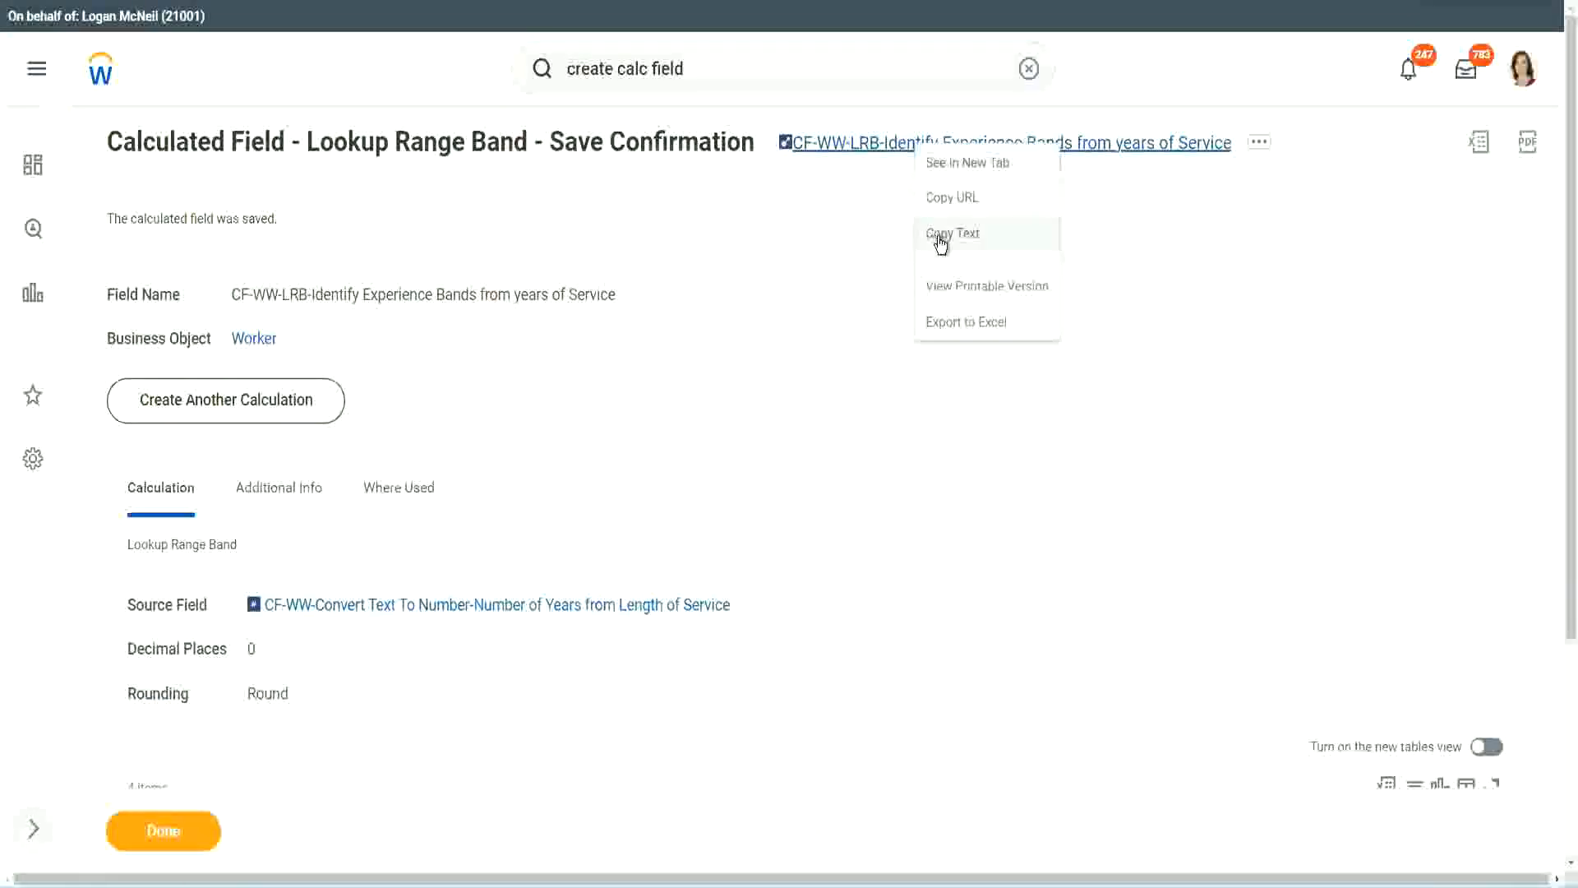
left_click(940, 239)
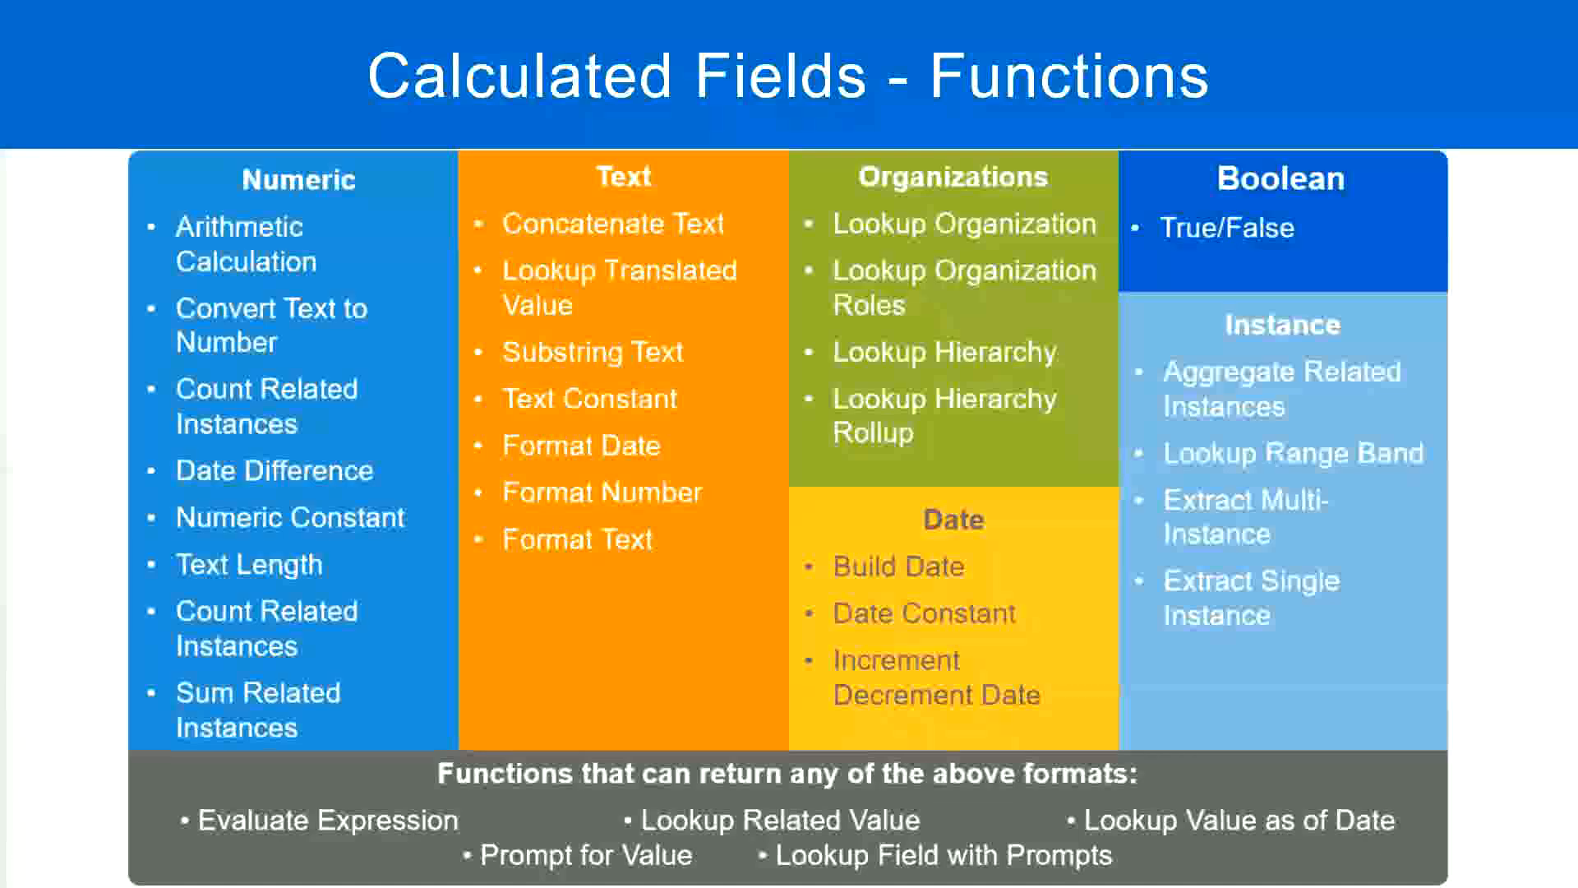
Switch to the Notepad++ notes and add the line "10,000 USD" a few lines below the Eval Expression notes
key("alt+Tab")
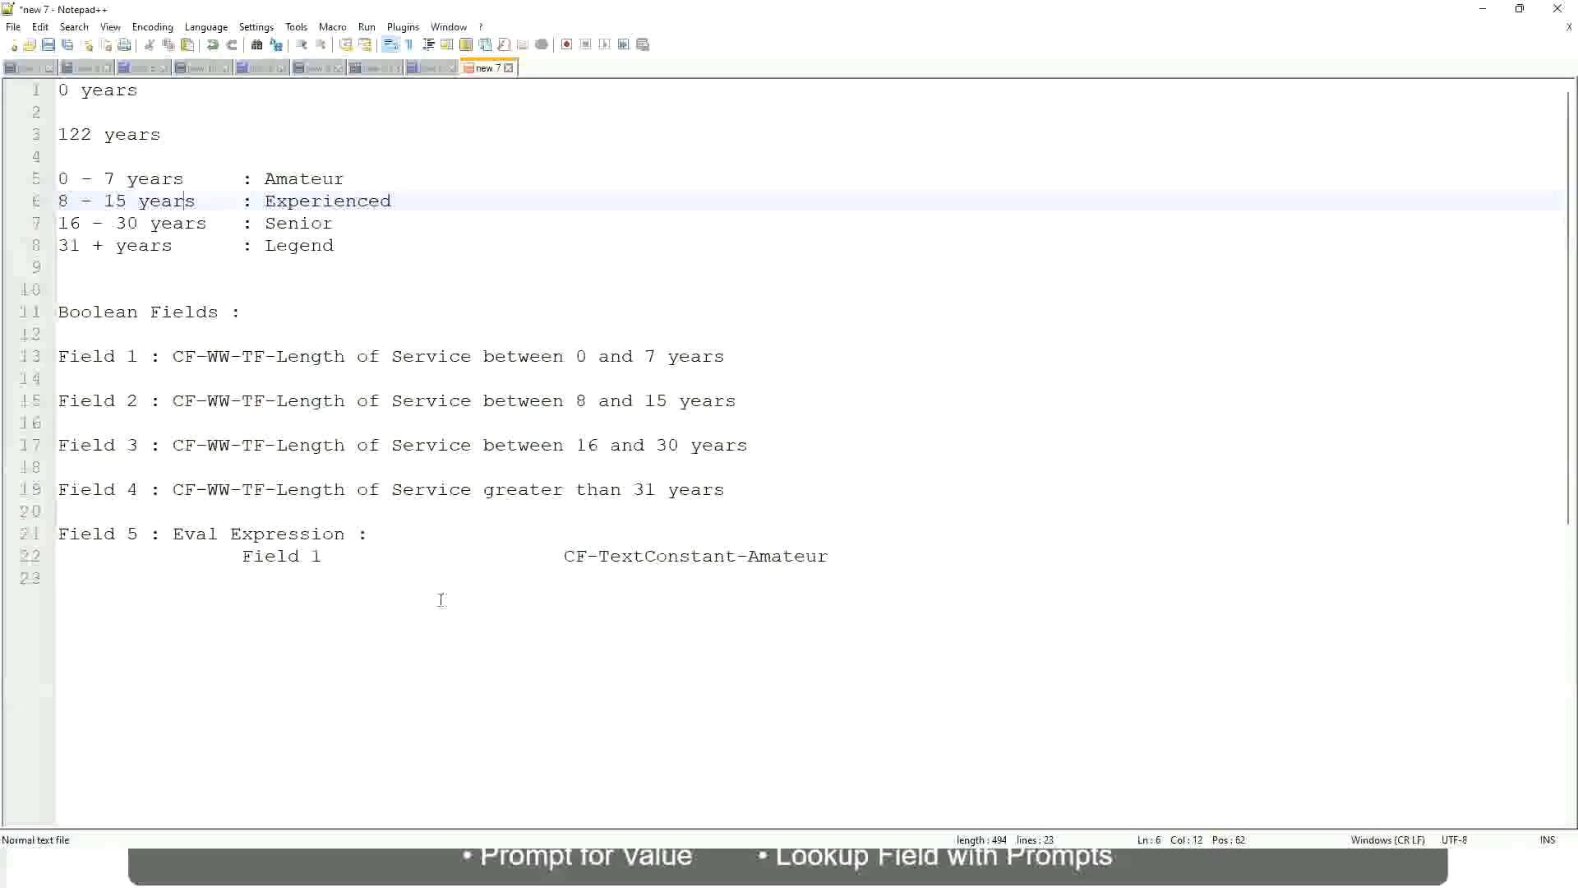
left_click(439, 601)
key("Return")
key("Return")
key("Return")
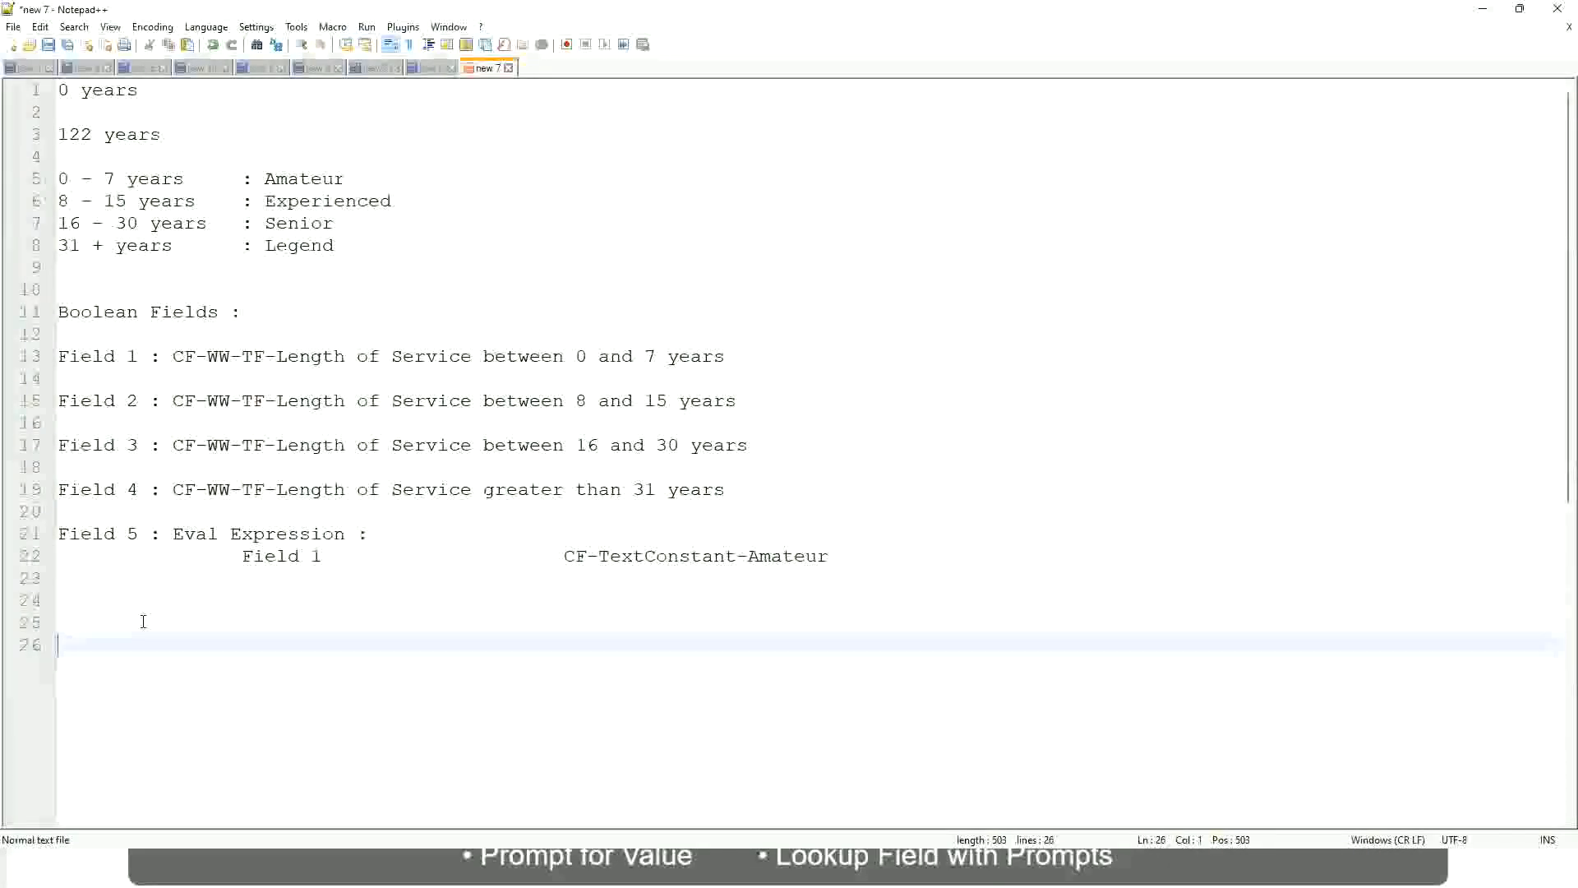
type("10,000 USD")
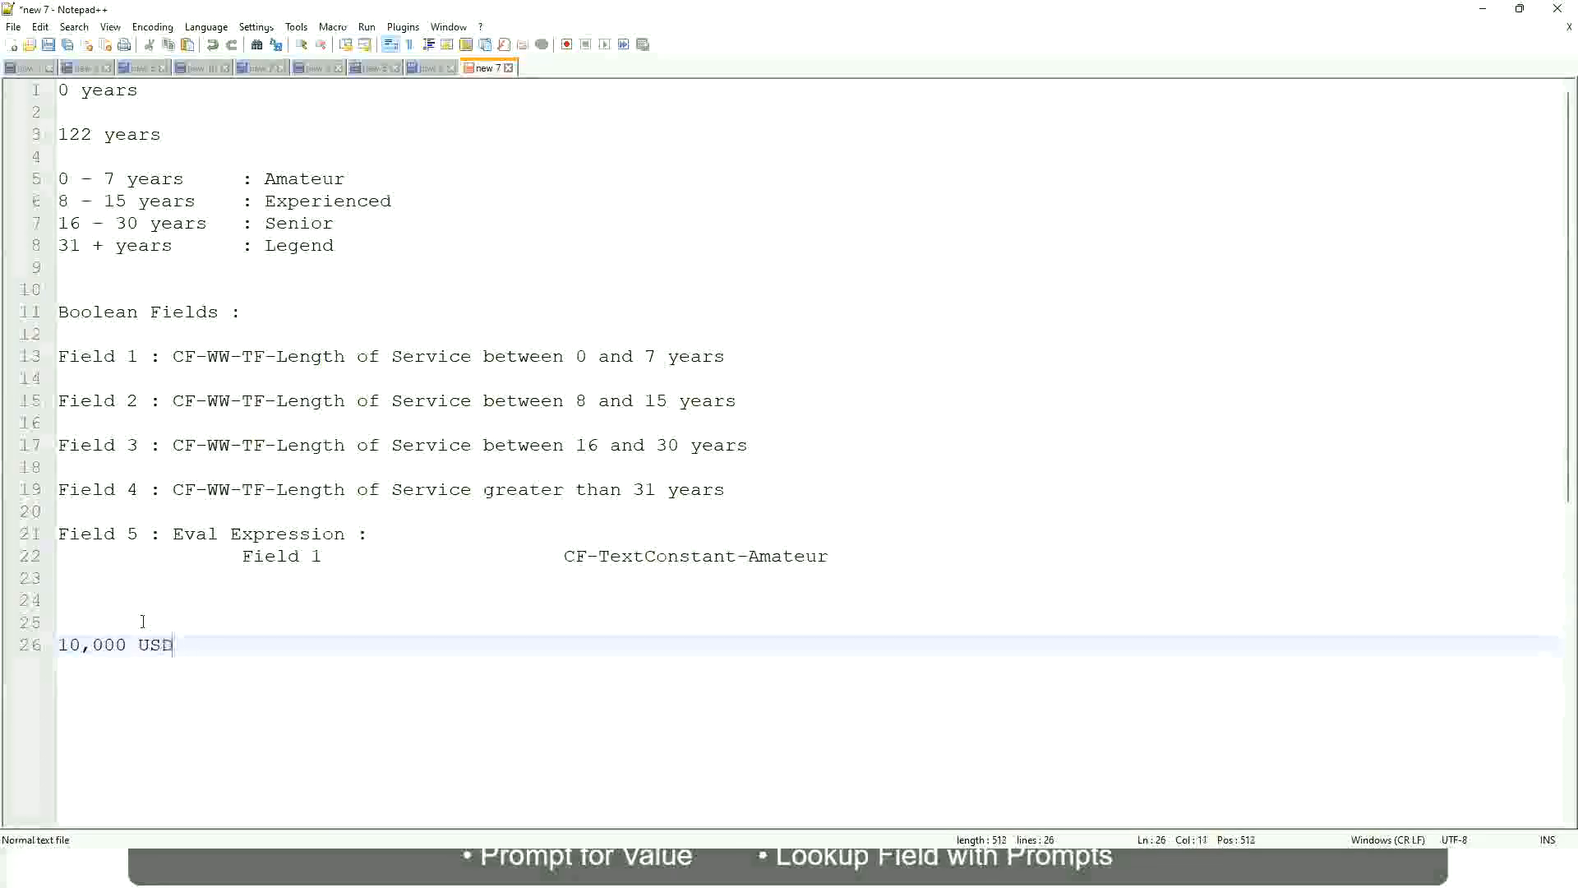
Add "1,000,000 USD" on the same line as "10,000 USD", separated by a wide gap
key("Tab")
key("Tab")
key("Tab")
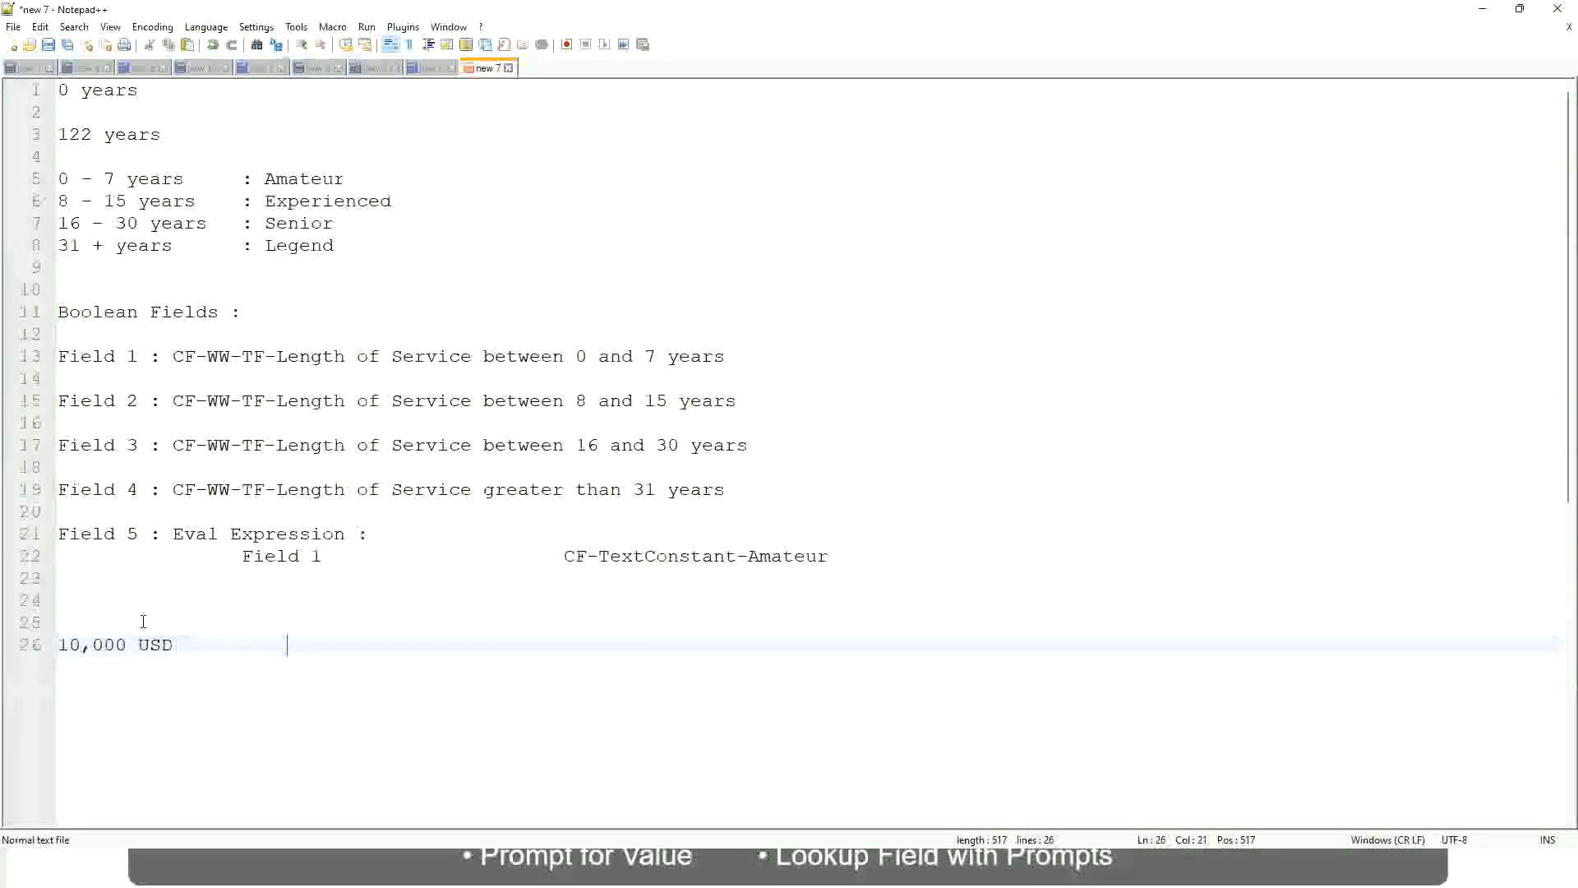
key("Tab")
key("Tab")
type("1,000")
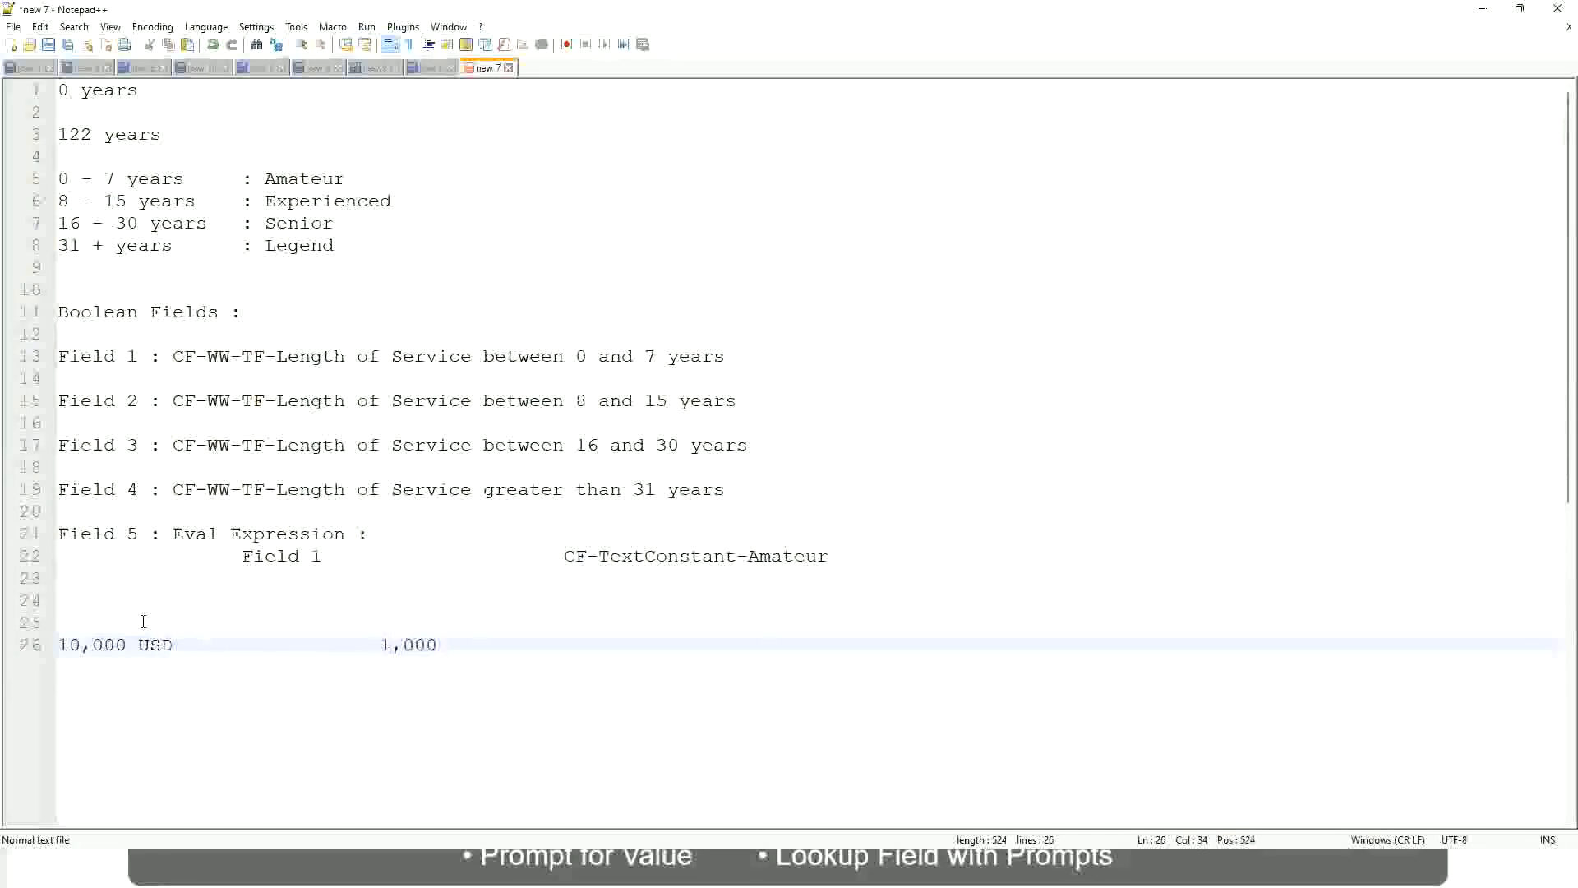
type(",000")
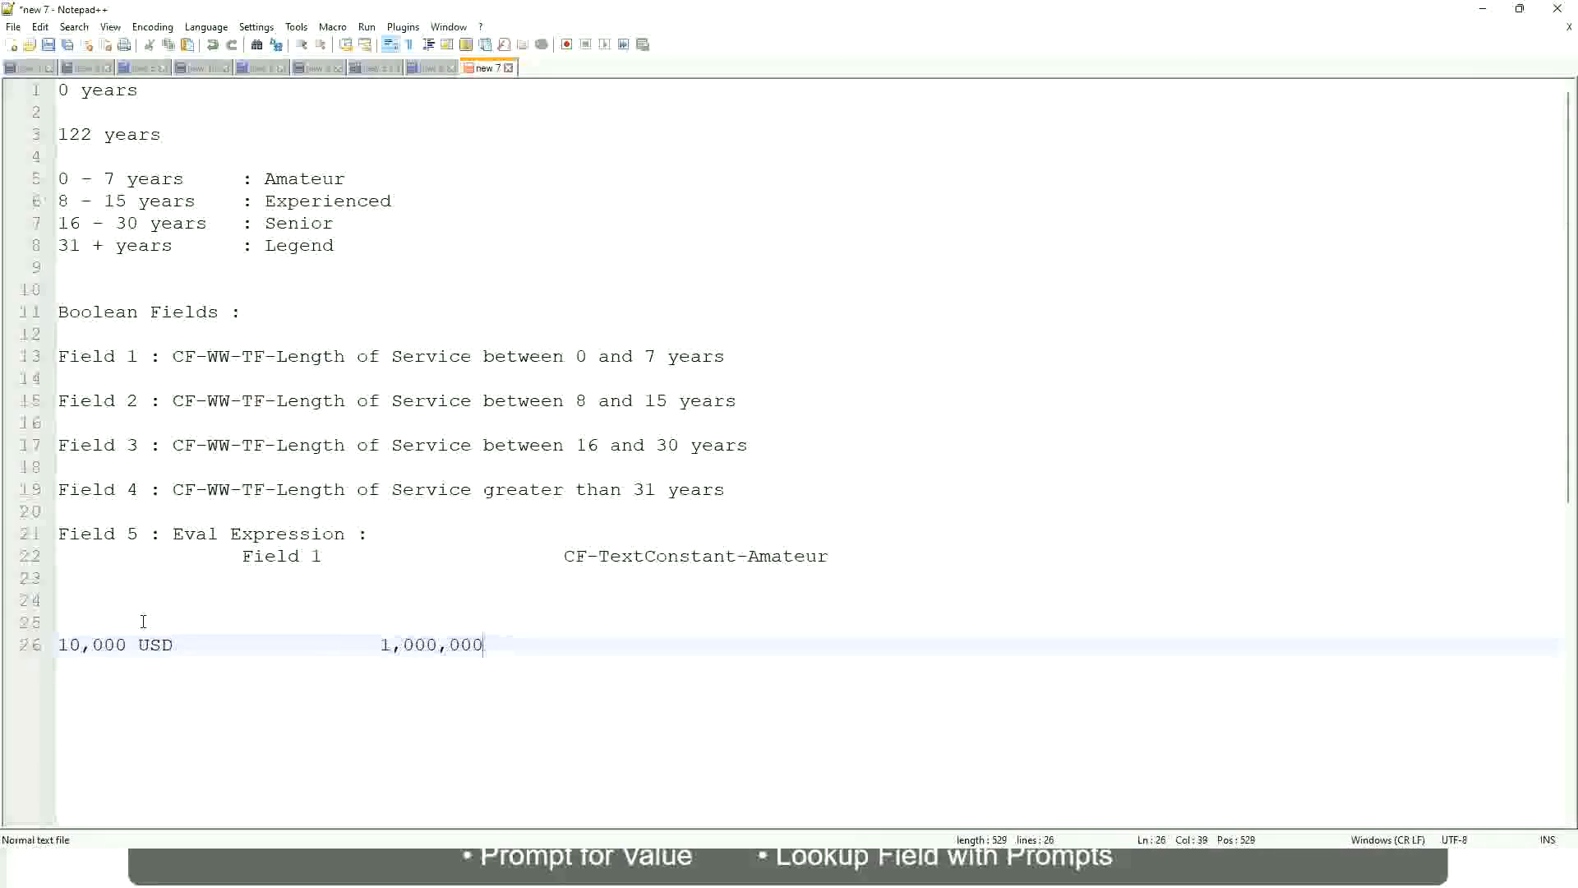
key("Left")
key("Left")
key("Left")
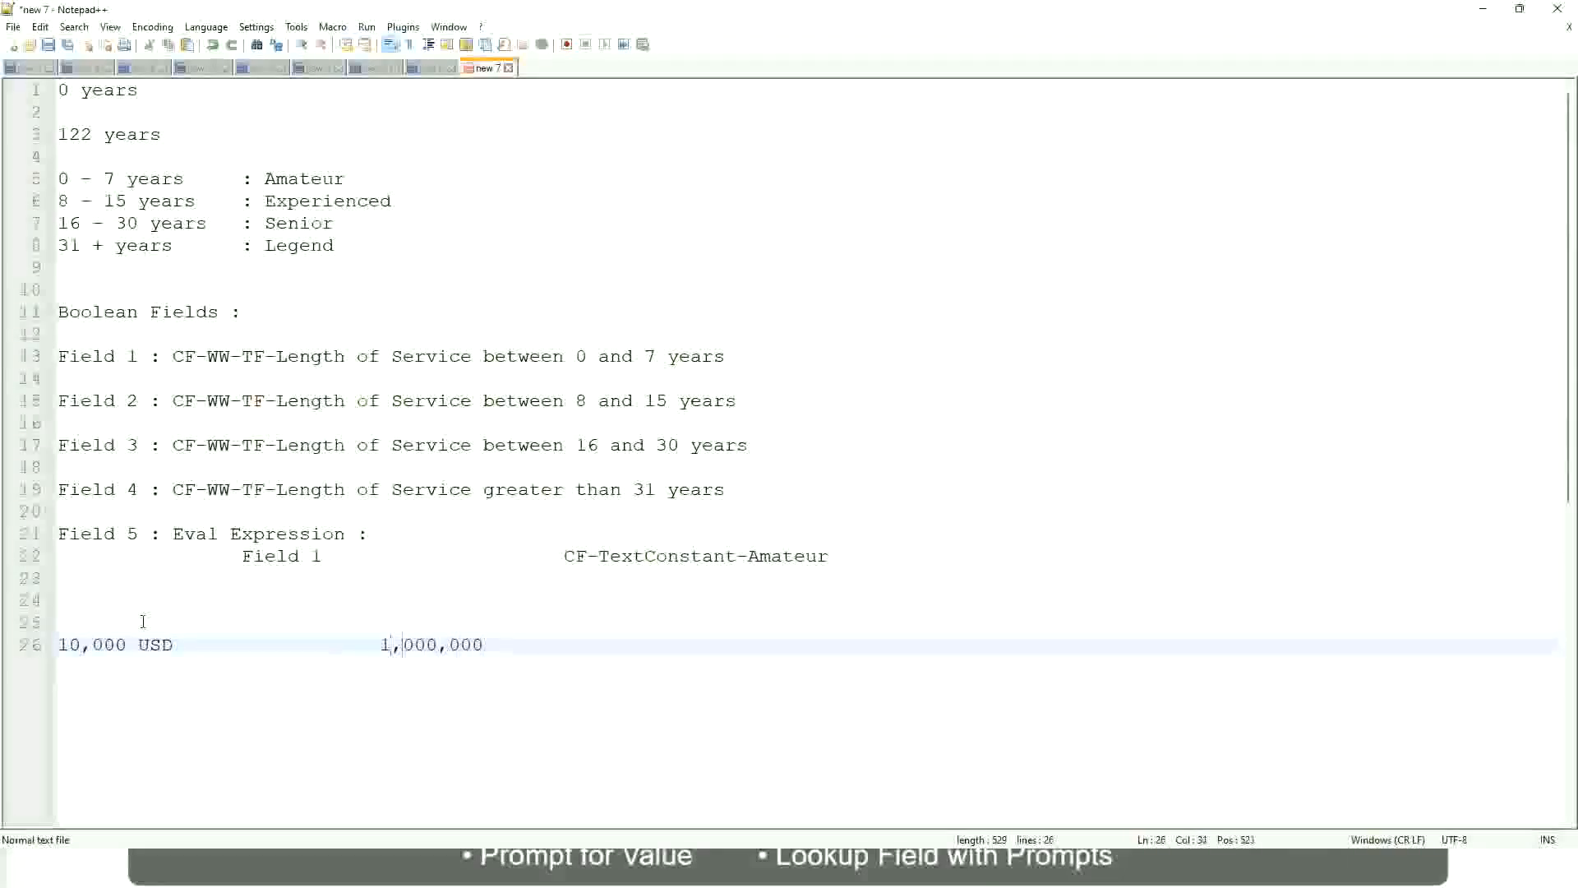
key("End")
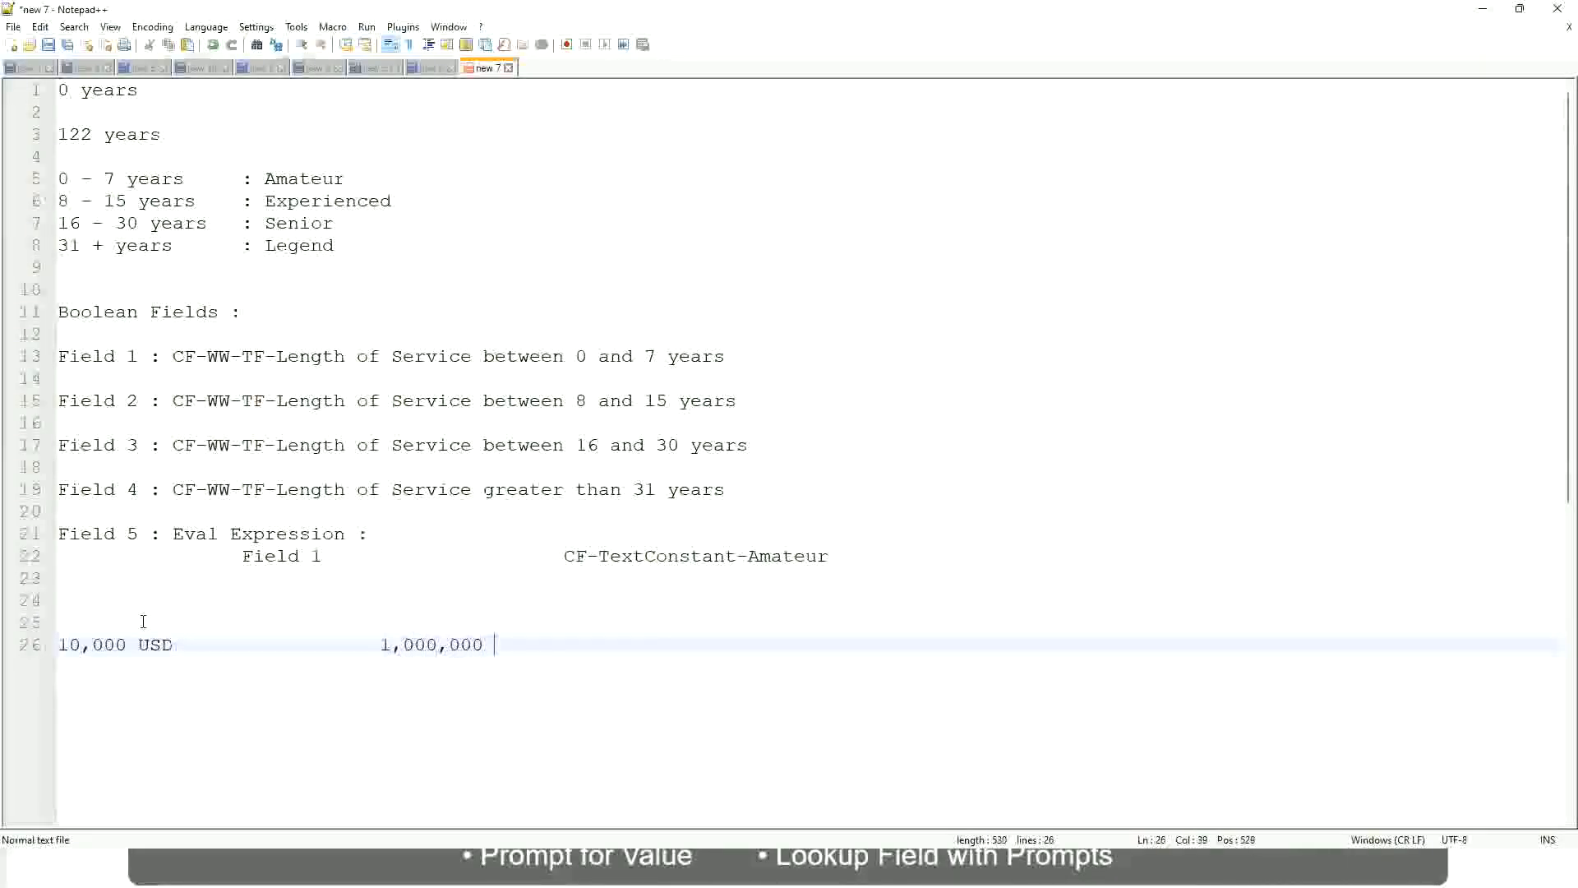
type("usd")
key("Return")
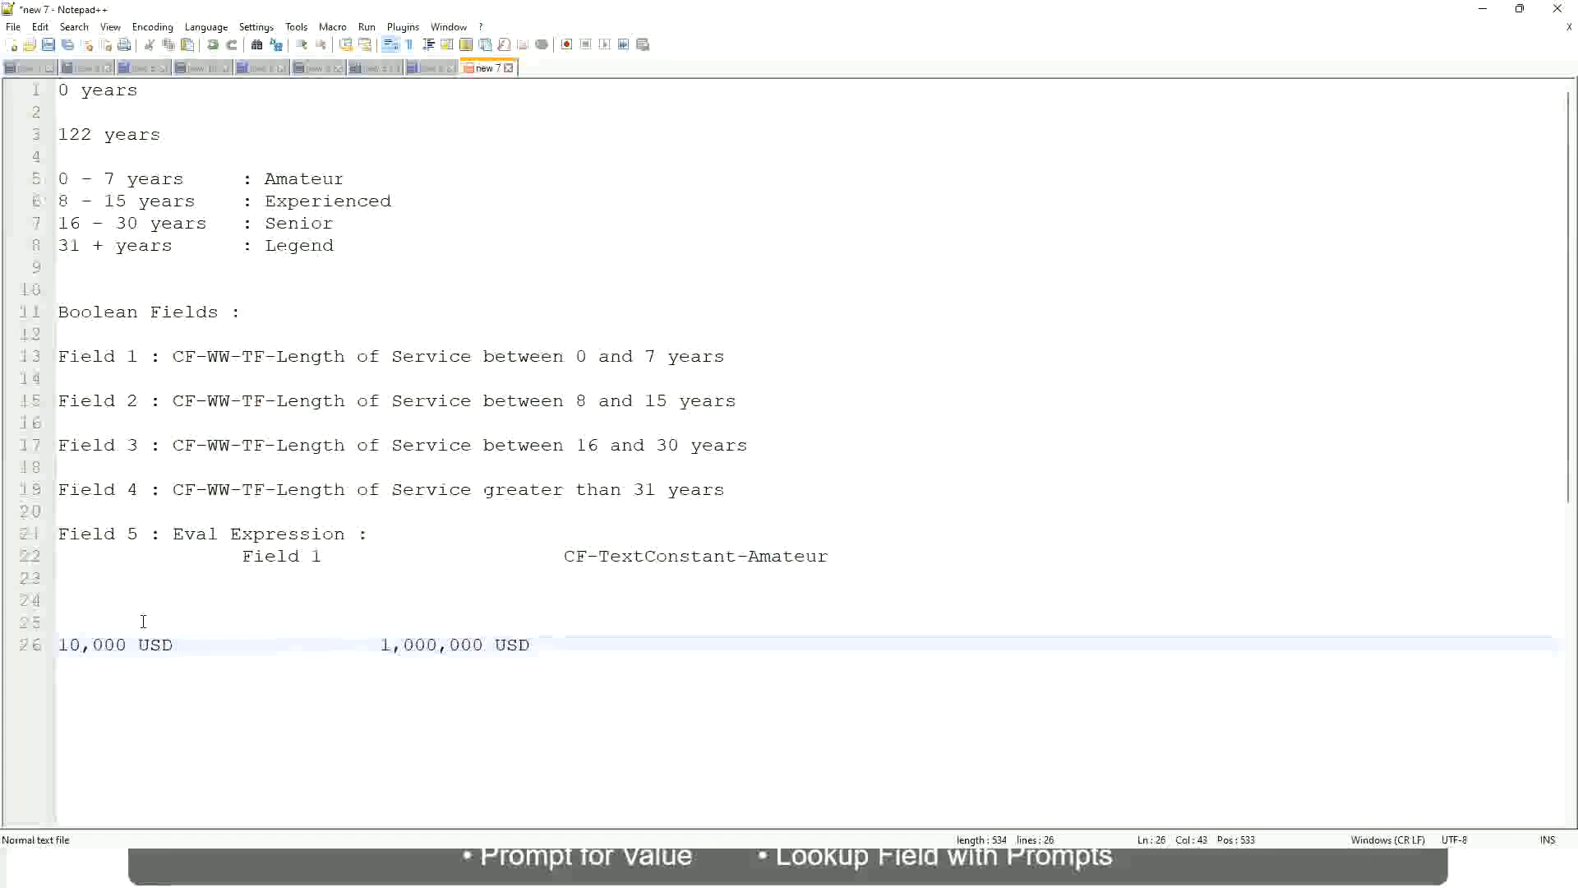
Add the band line "10 - 50,000 : Low" below the USD amounts, leaving one blank line between them
key("Return")
key("Return")
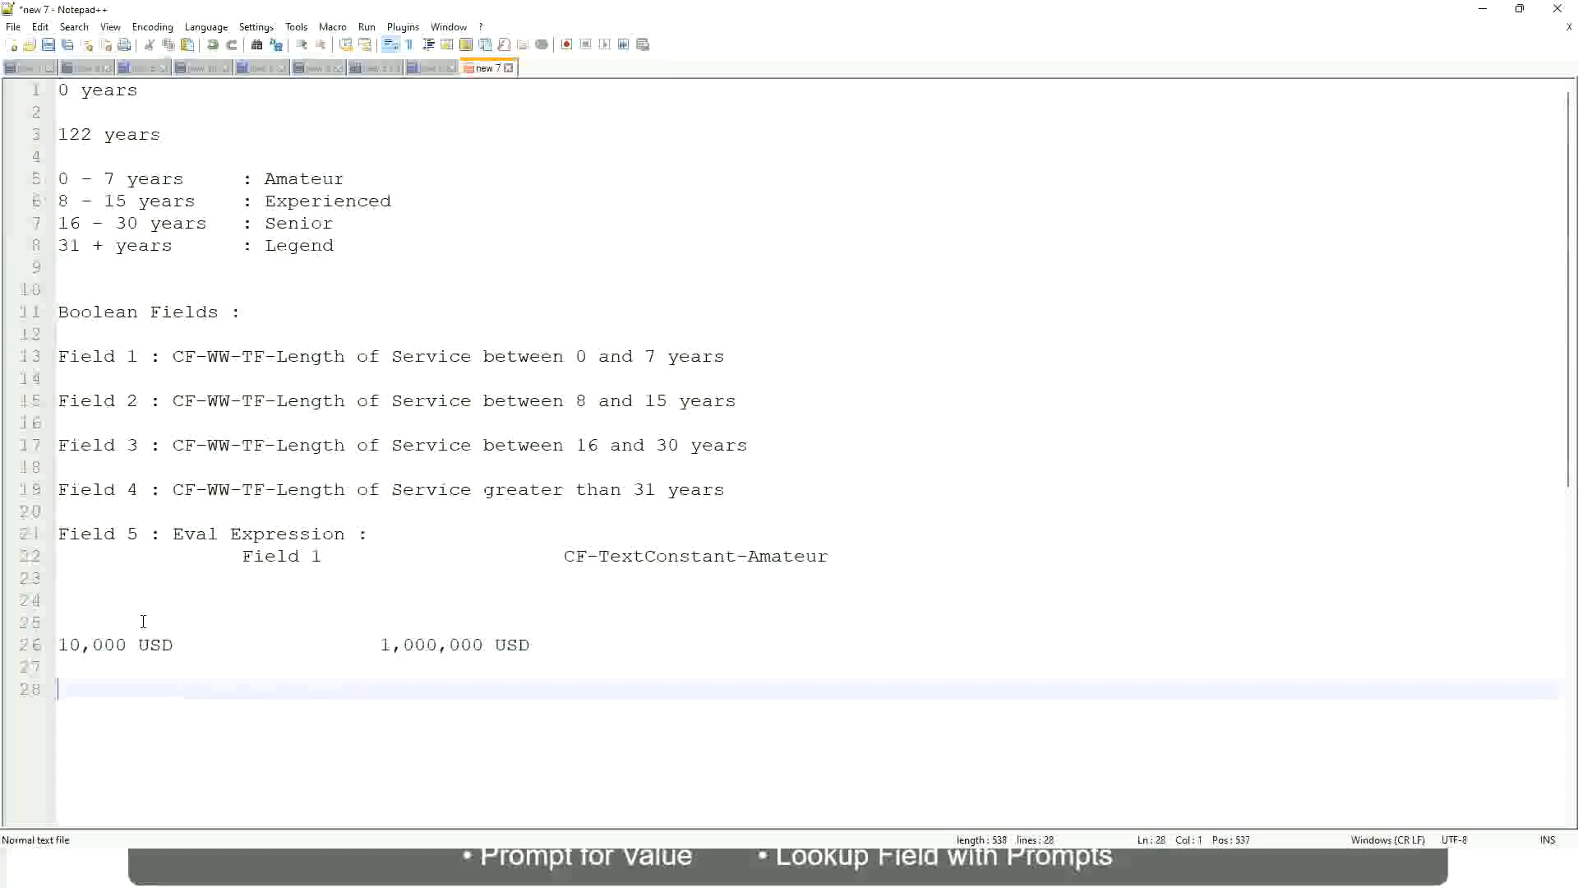
type("10 - 50,000")
key("Tab")
key("Tab")
key("Tab")
key("Tab")
type(": Low")
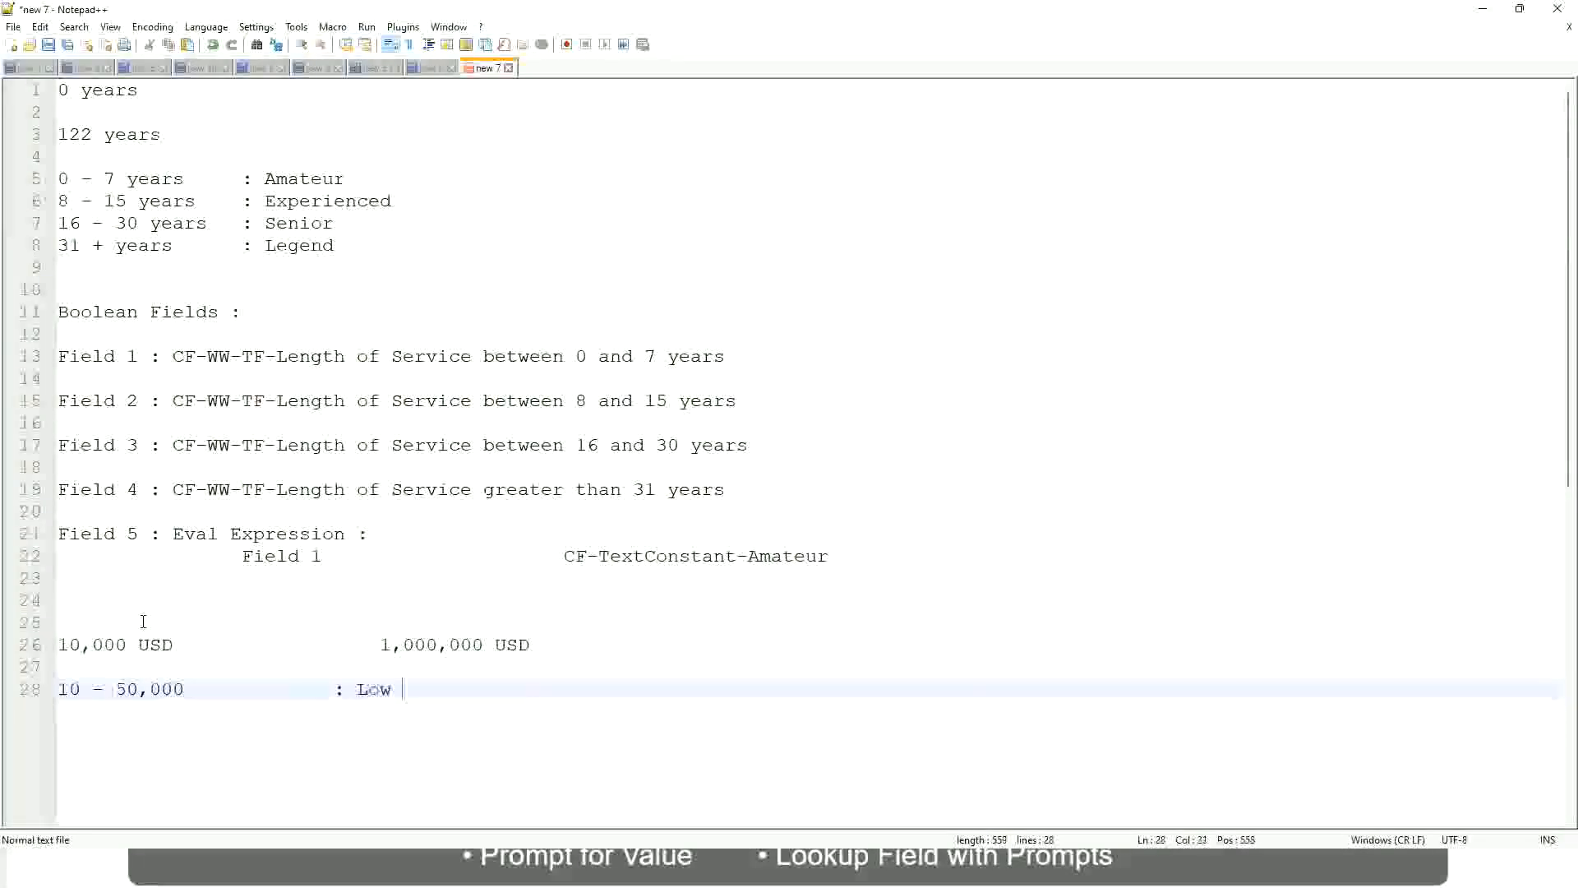
key("Return")
Add the band line "50,001 - 150,000 : Medium" directly below the Low band, with its label aligned
key("Return")
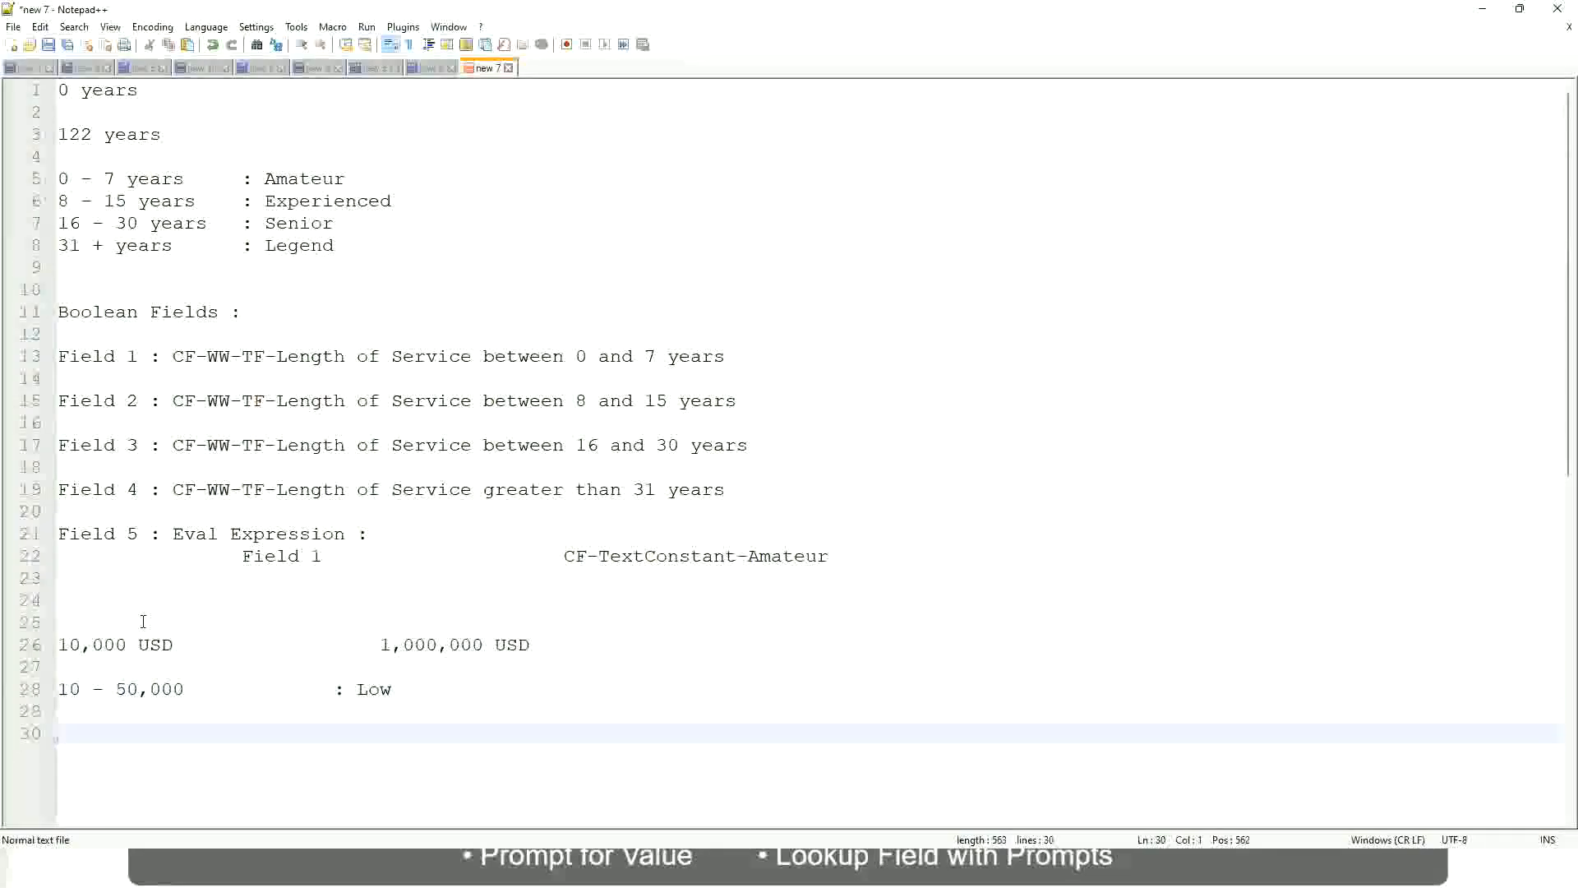
key("Up")
type("5")
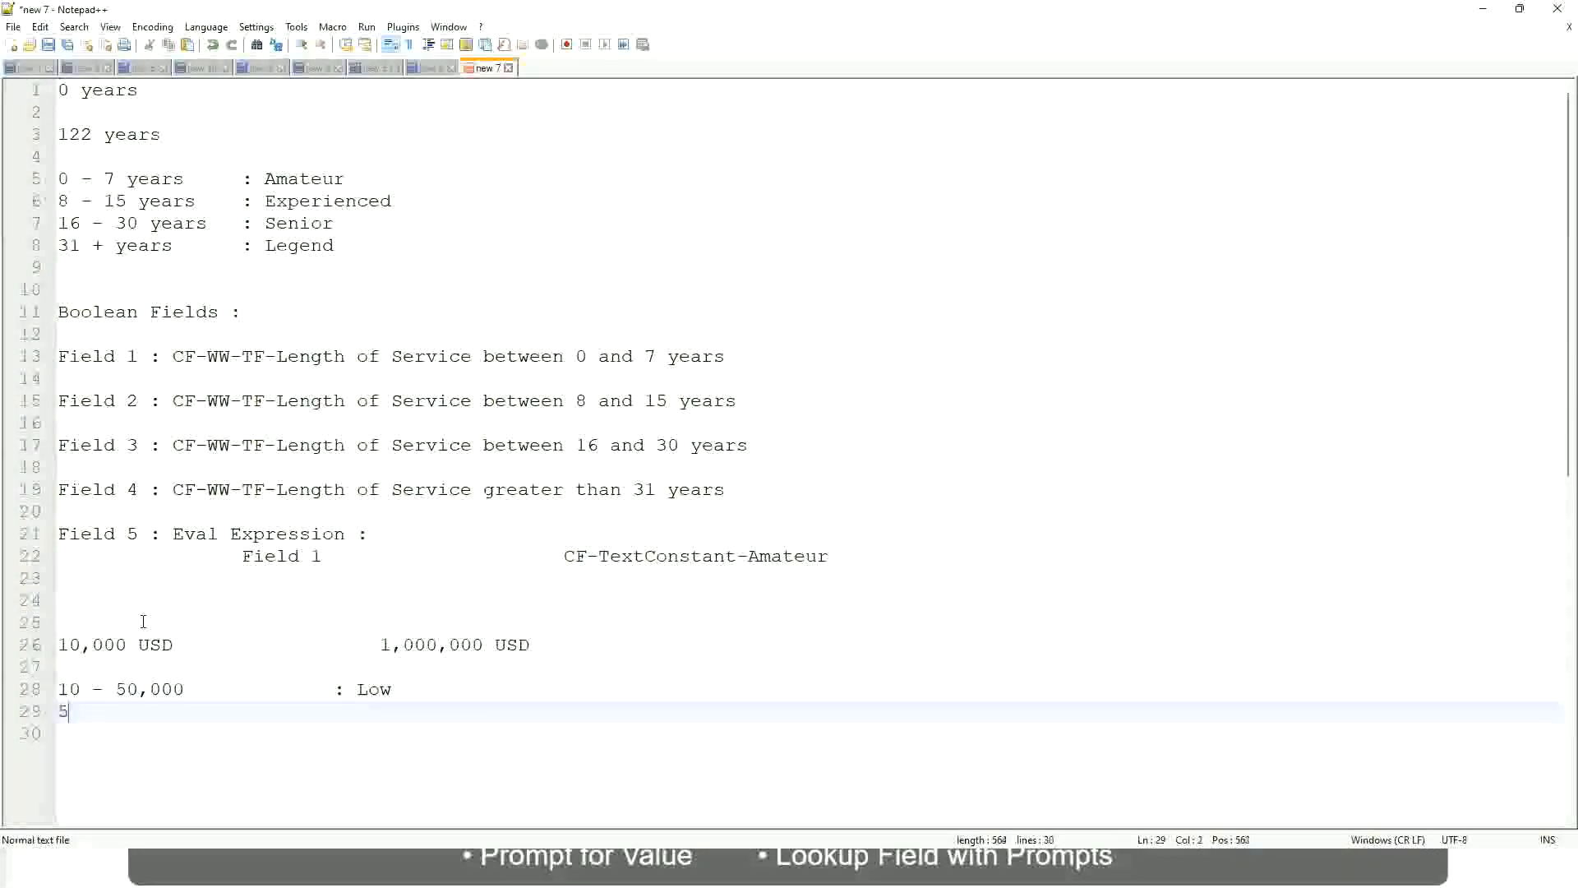
type("0,001 - 150")
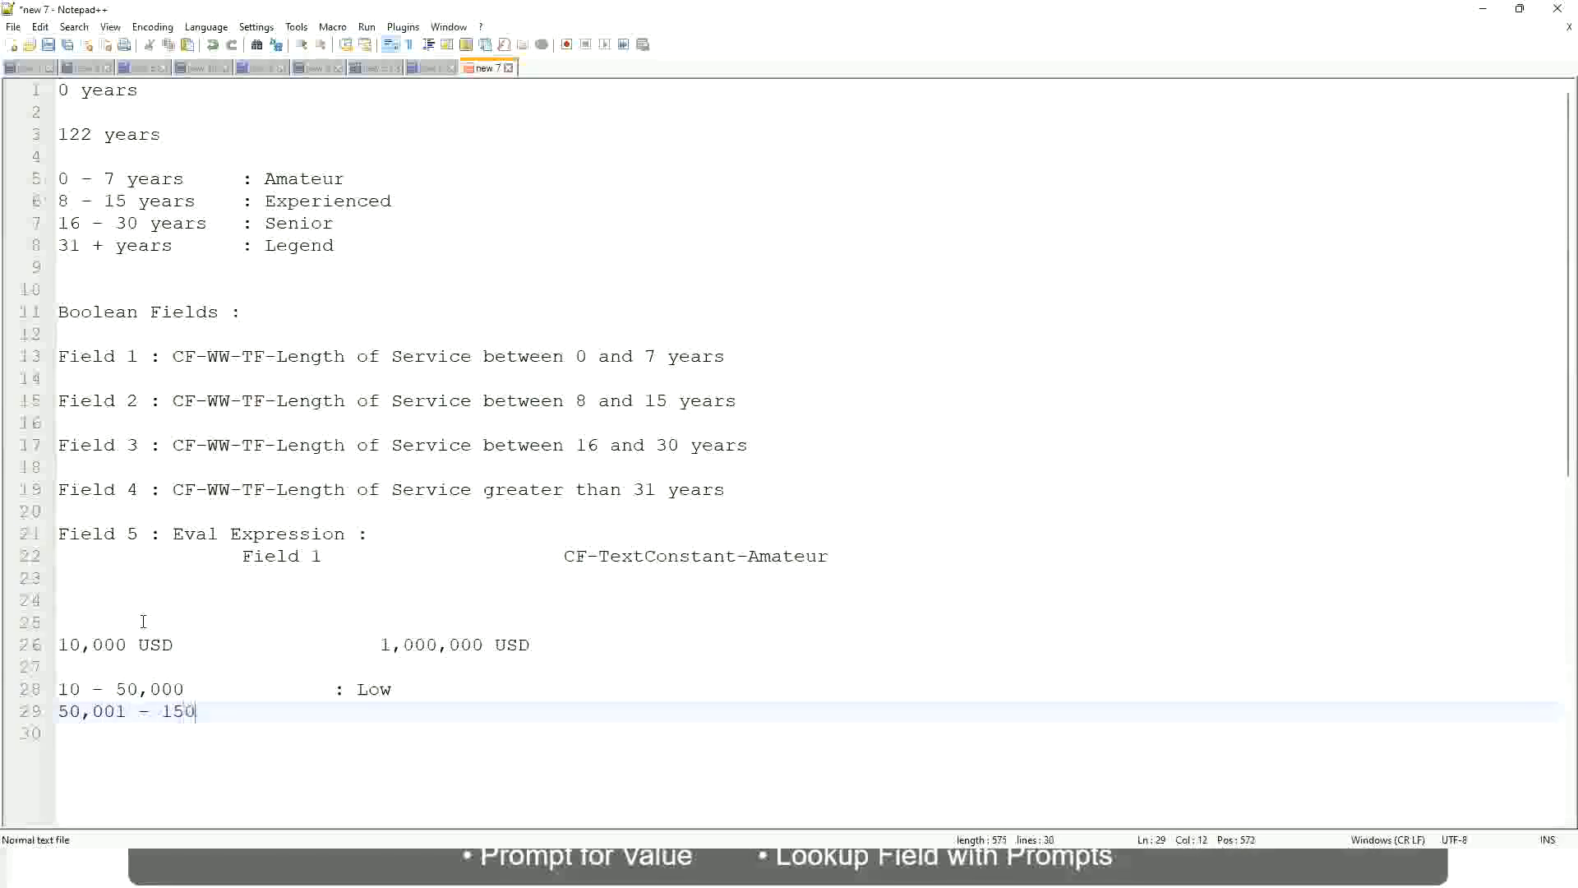
type(",000")
key("Tab")
key("Tab")
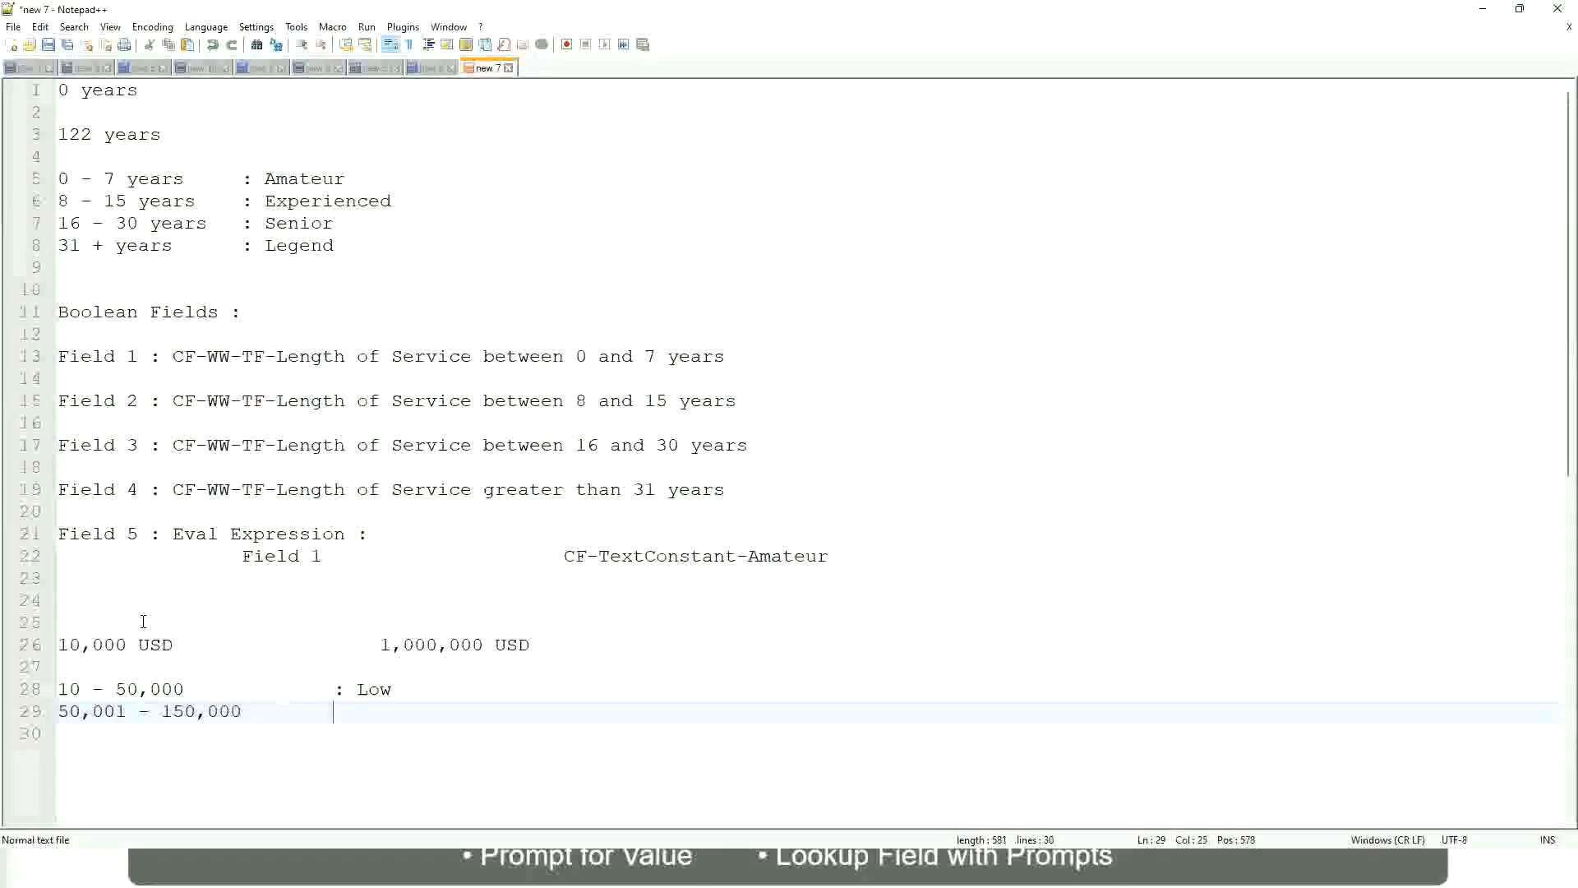
type(": Medium")
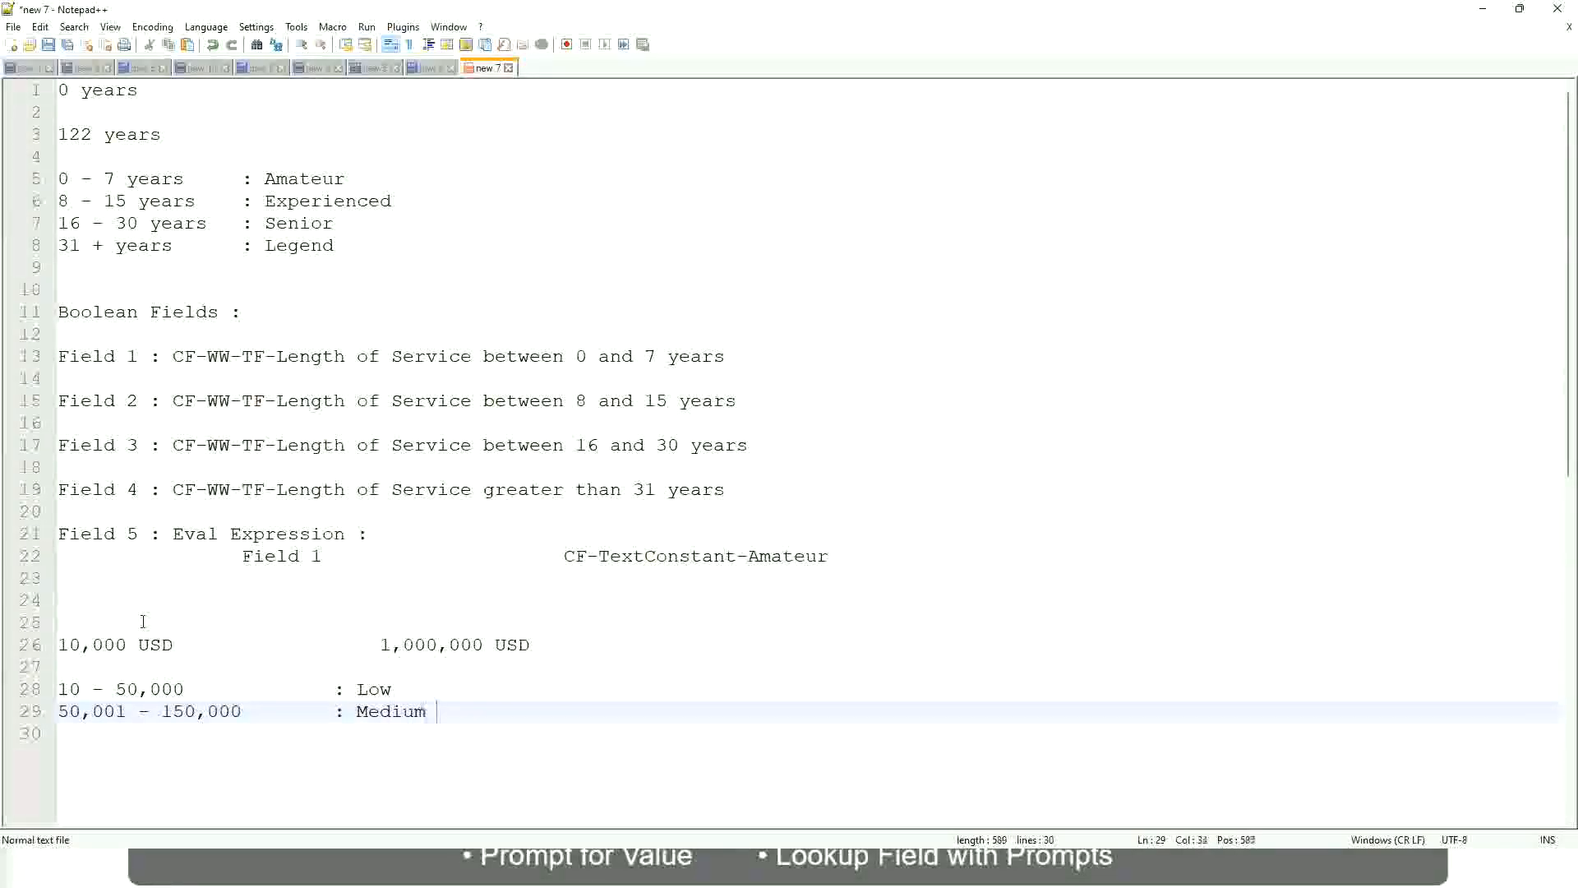
Add the band line "> 150,000 : High" directly below the Medium band, with its label aligned
key("Return")
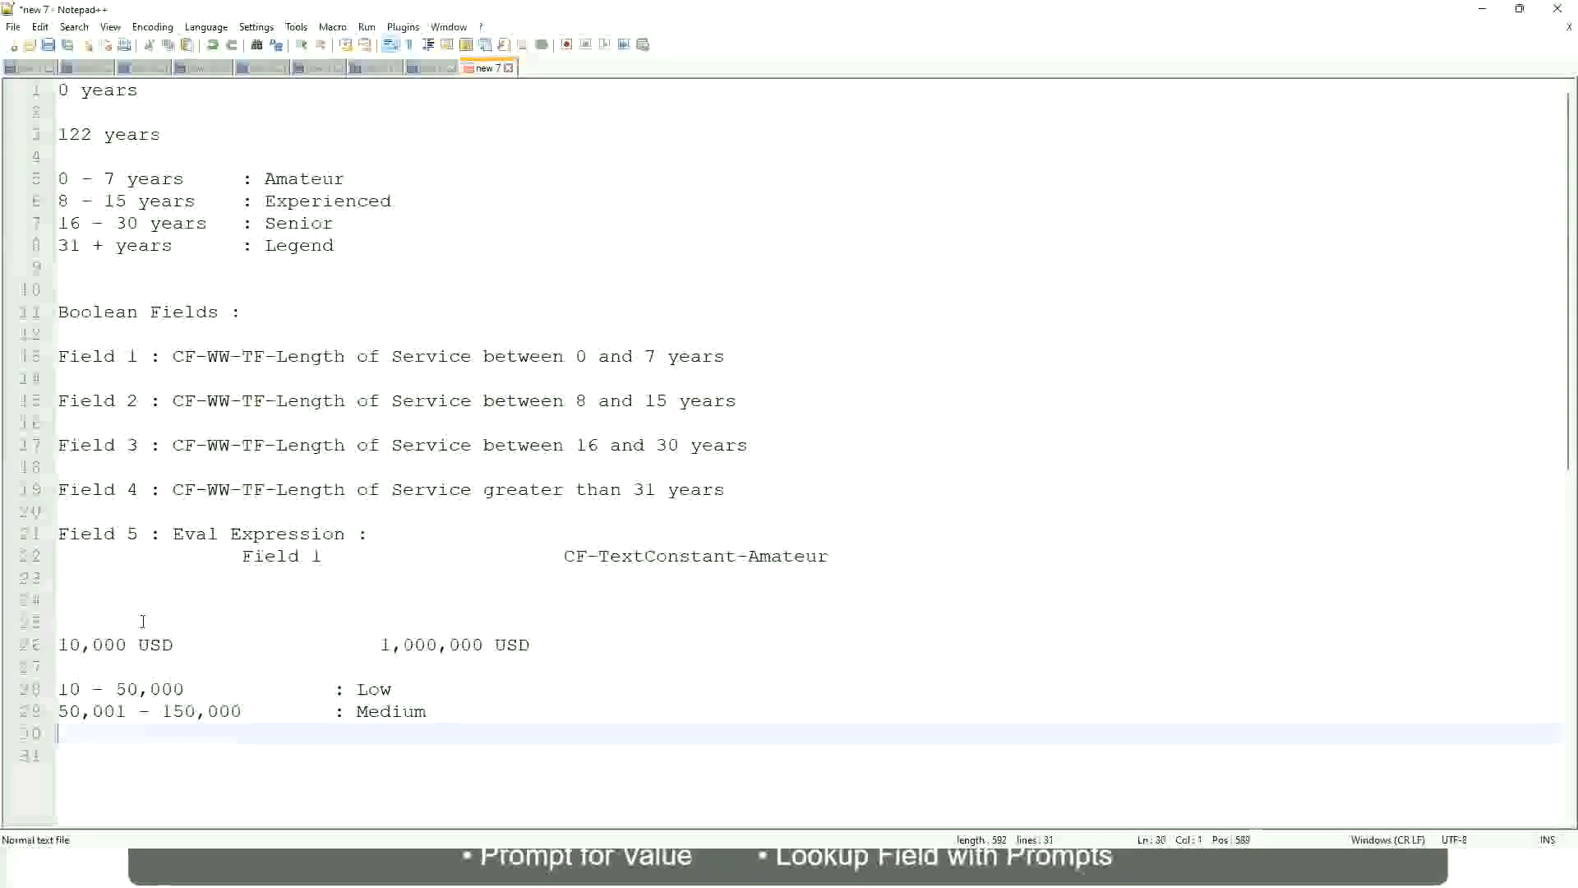
type("> 1")
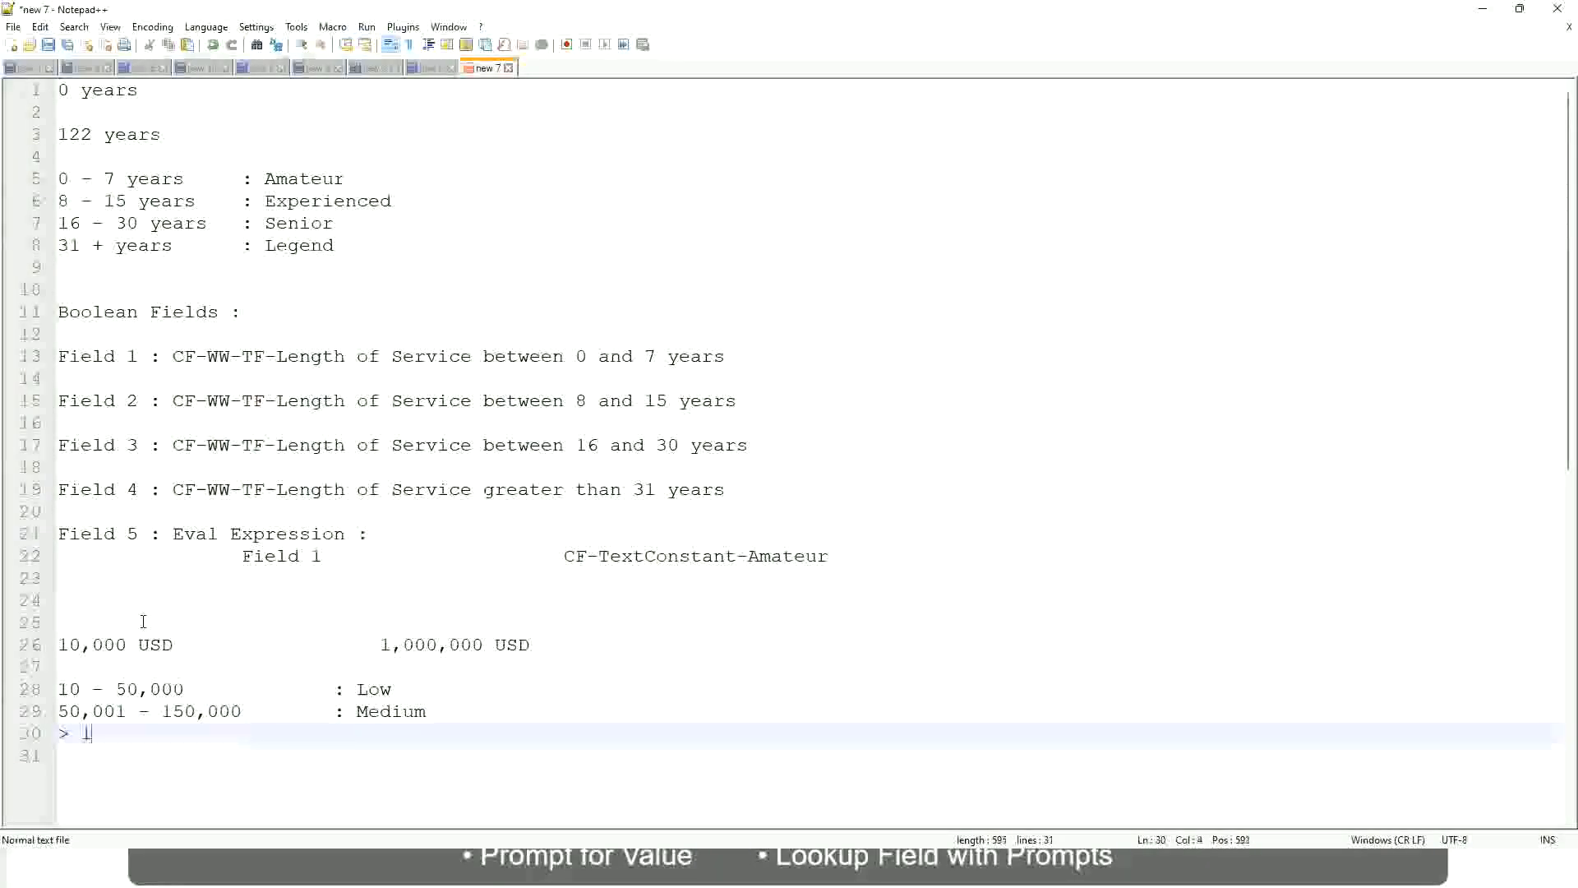
type("50,000")
key("Tab")
key("Tab")
key("Tab")
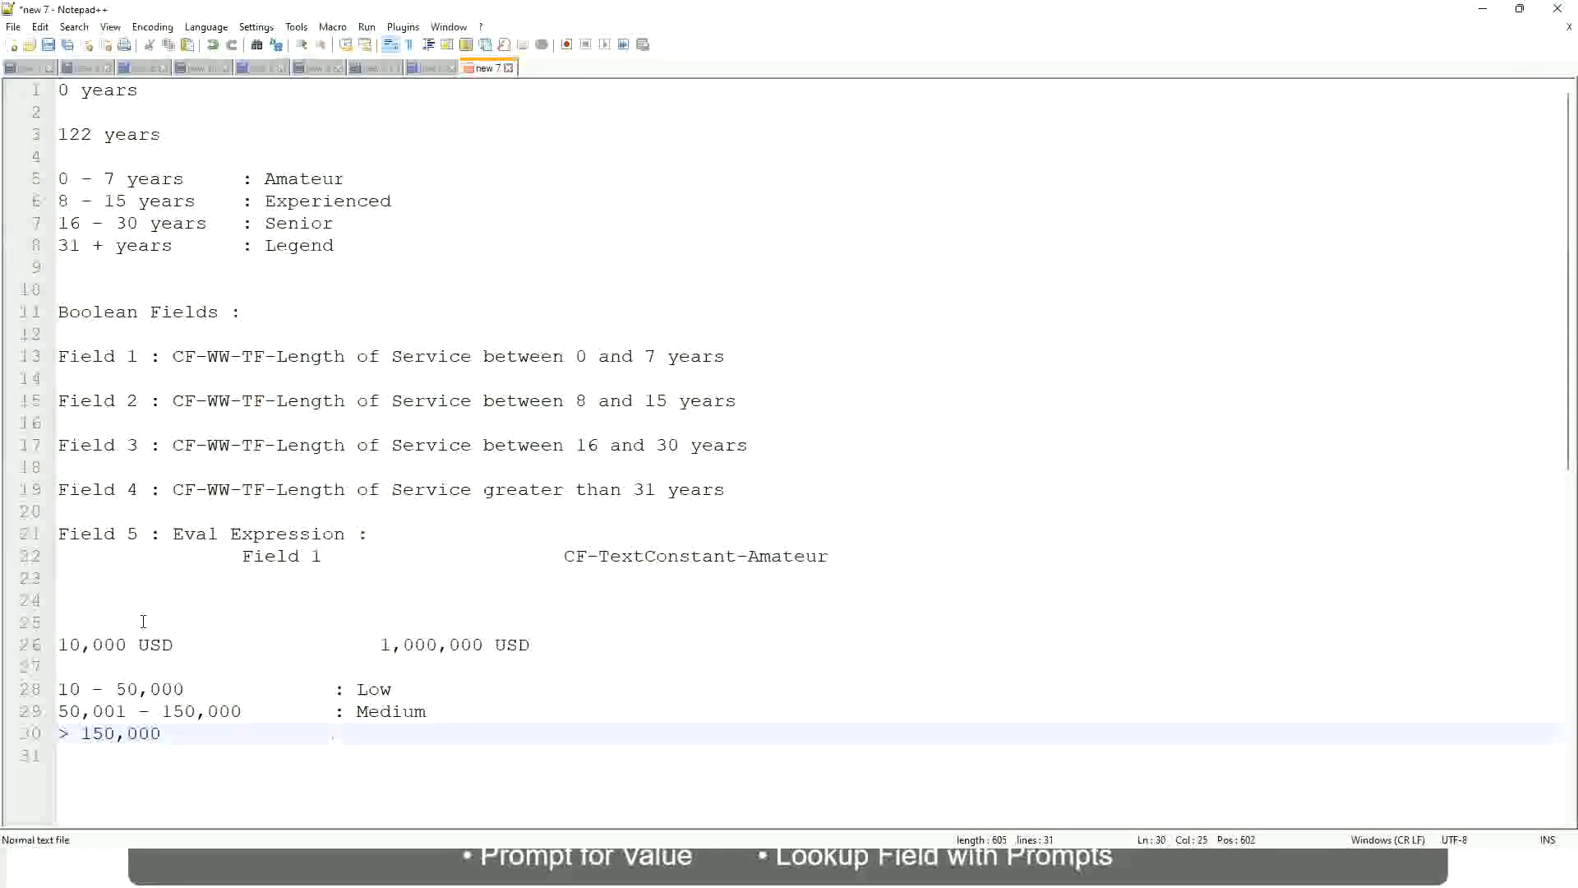
type(": High")
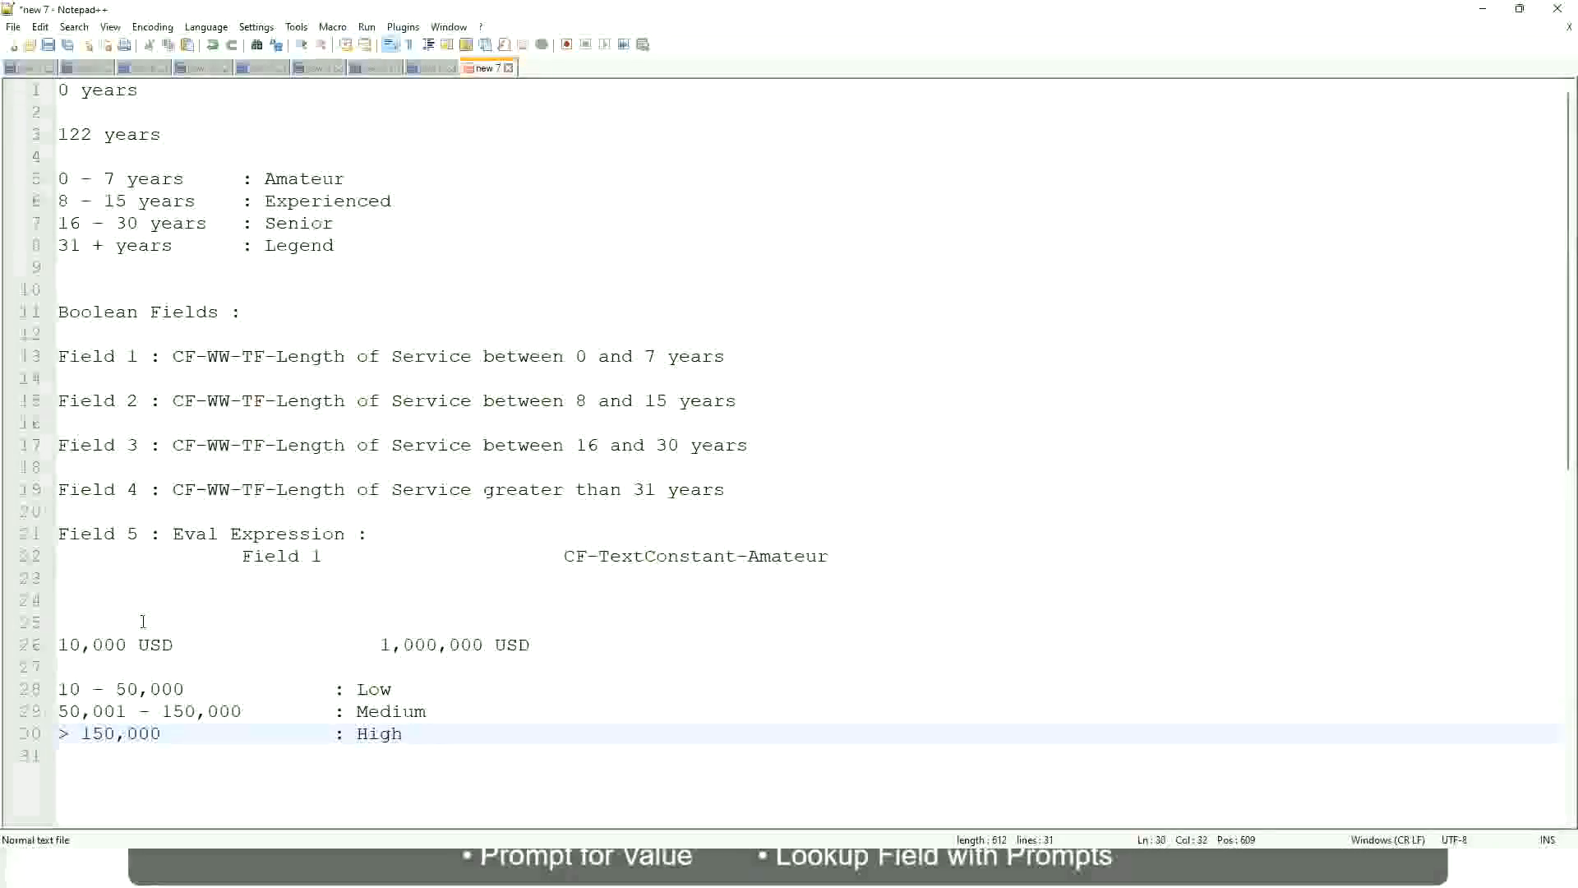
Review the two USD amounts and the Low, Medium and High band lines in the notes
left_click(50, 645)
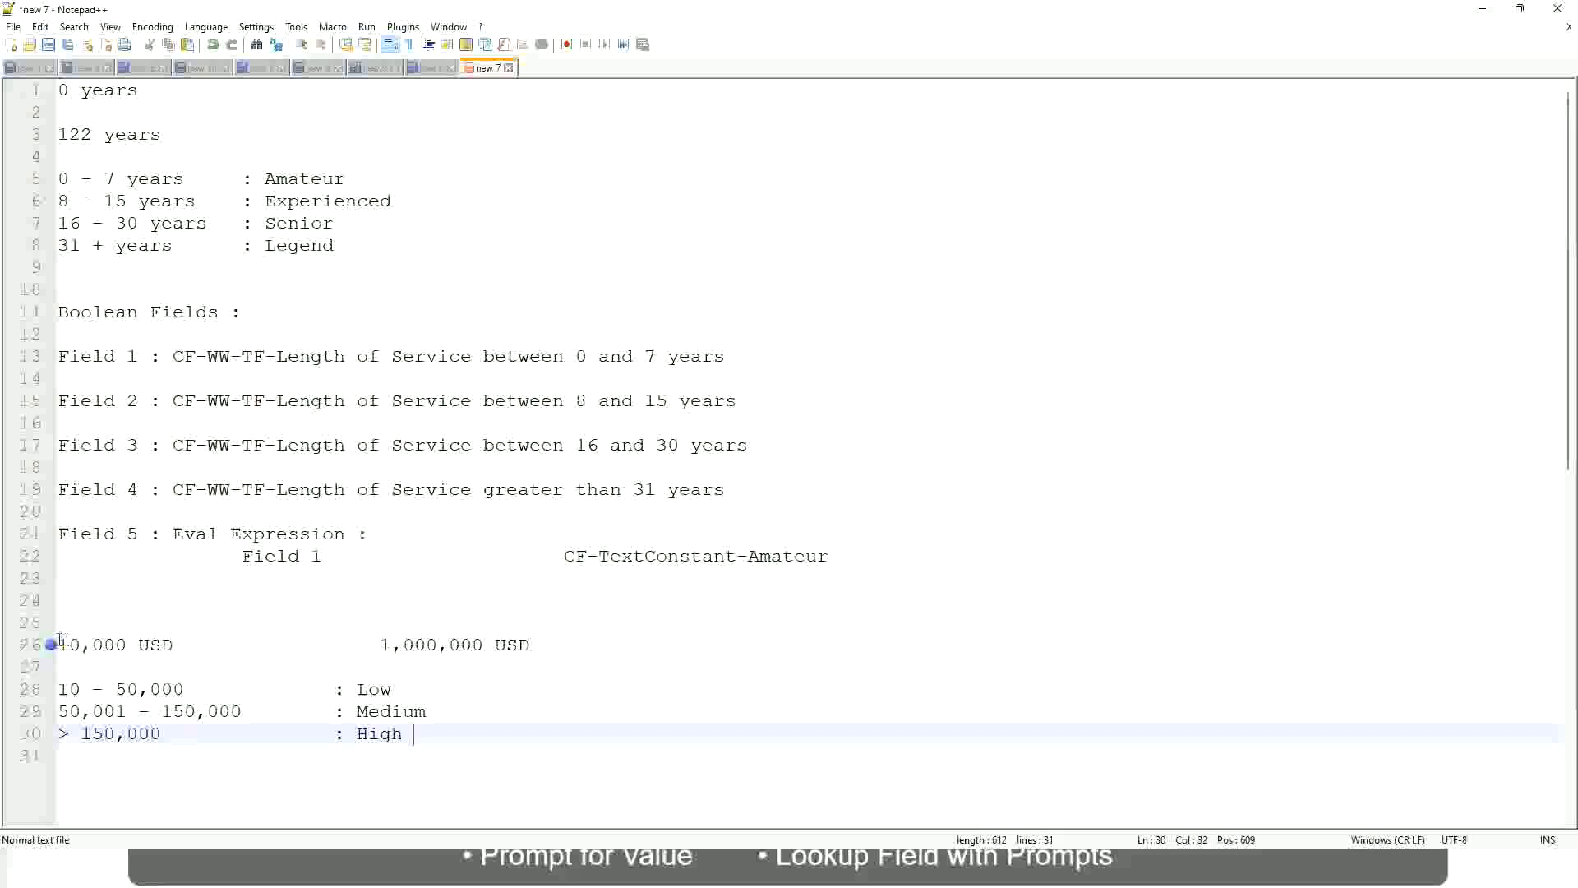
left_click(69, 644)
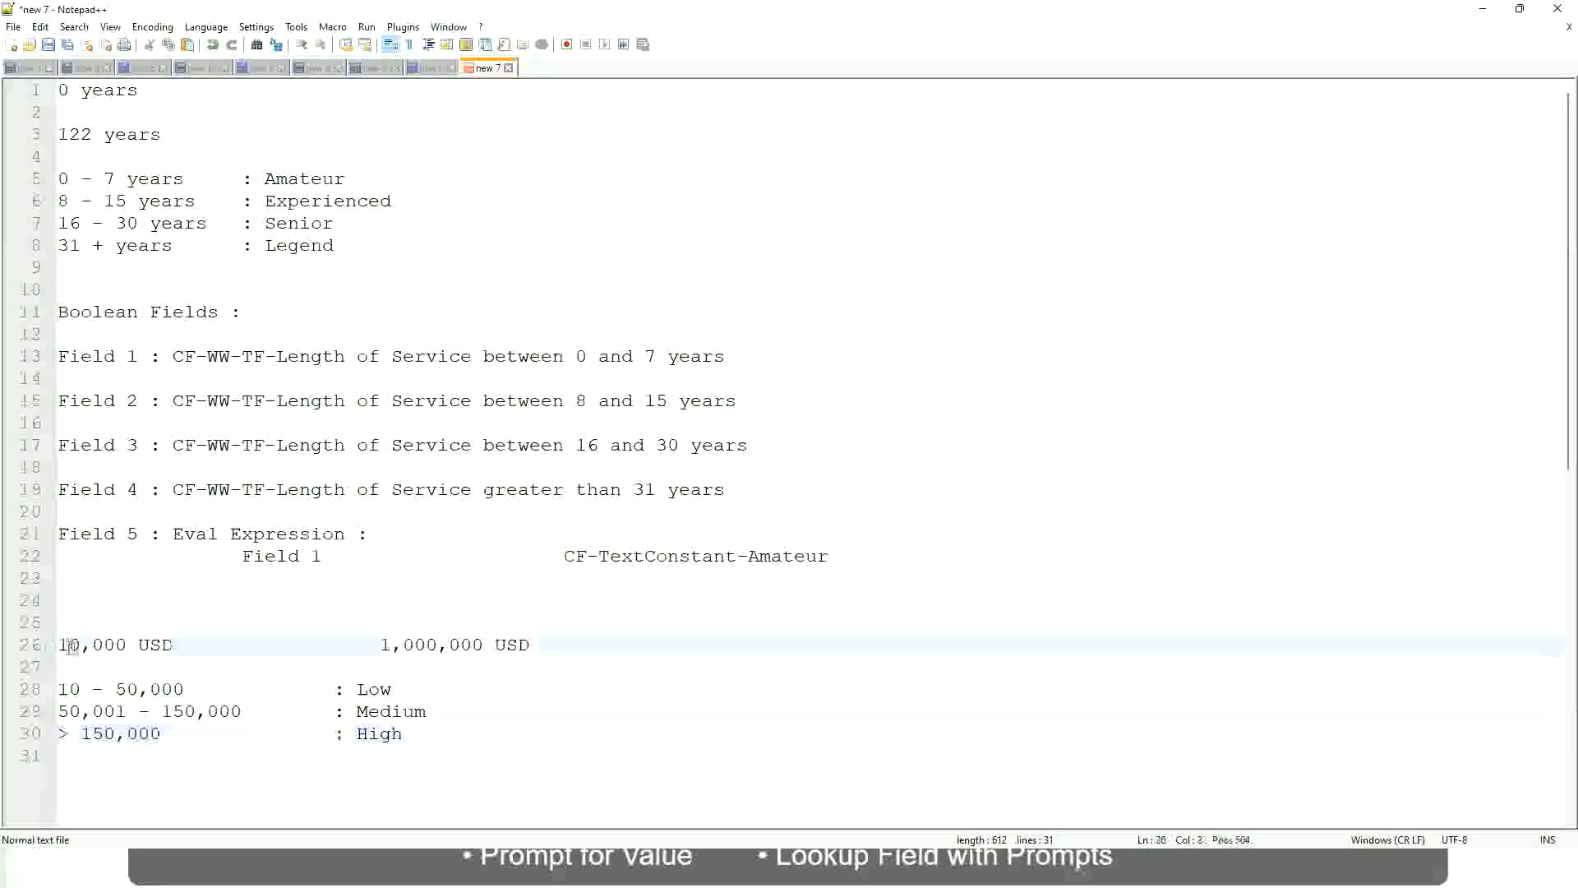
double_click(471, 644)
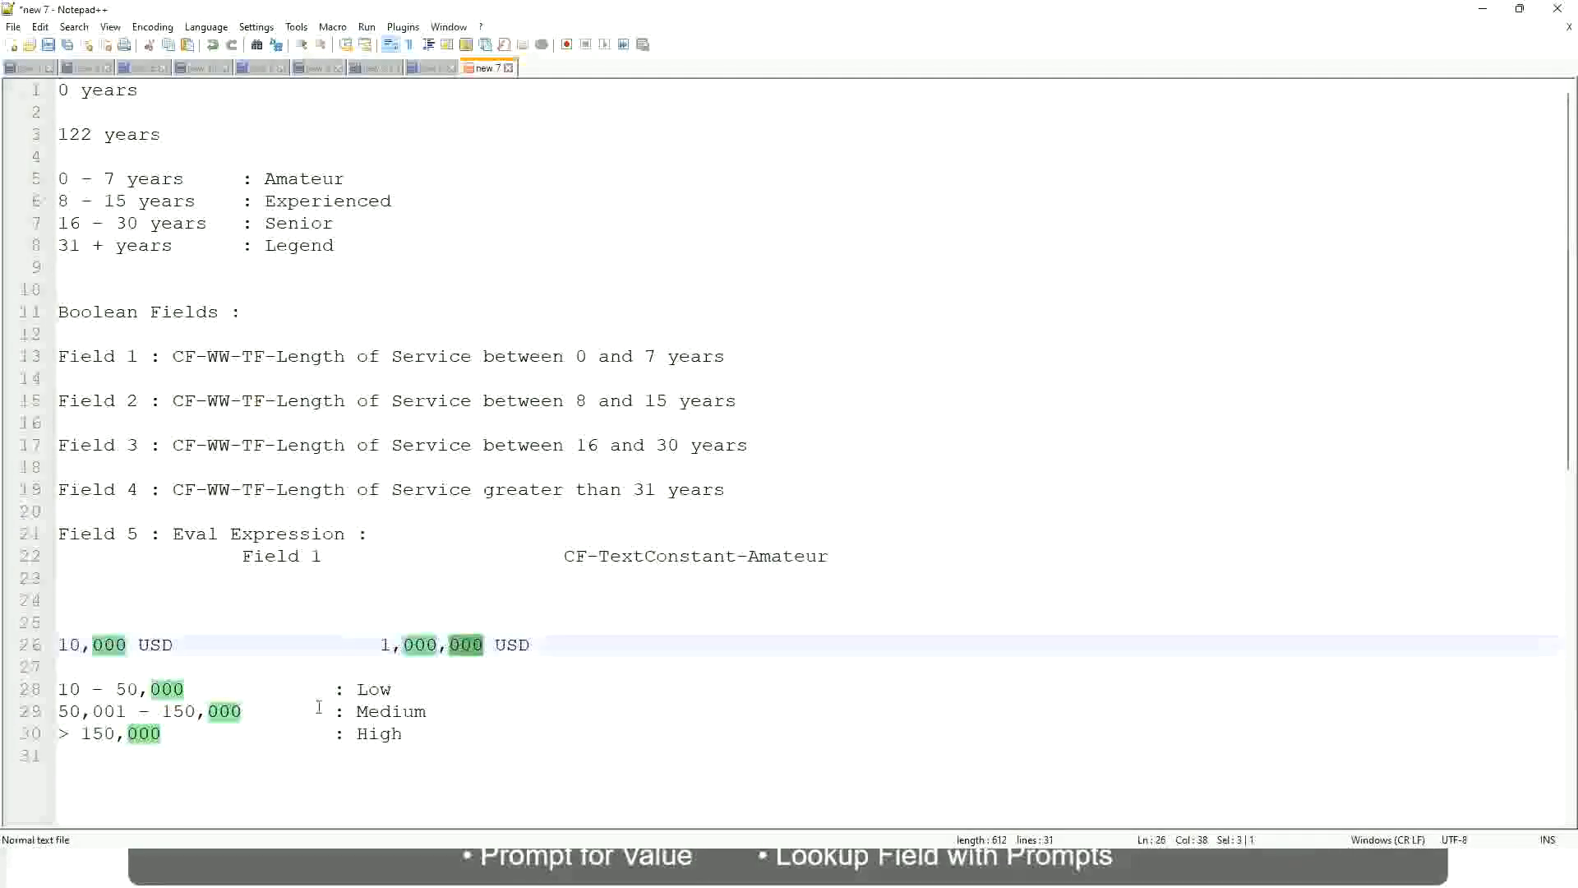
left_click(290, 711)
left_click(51, 645)
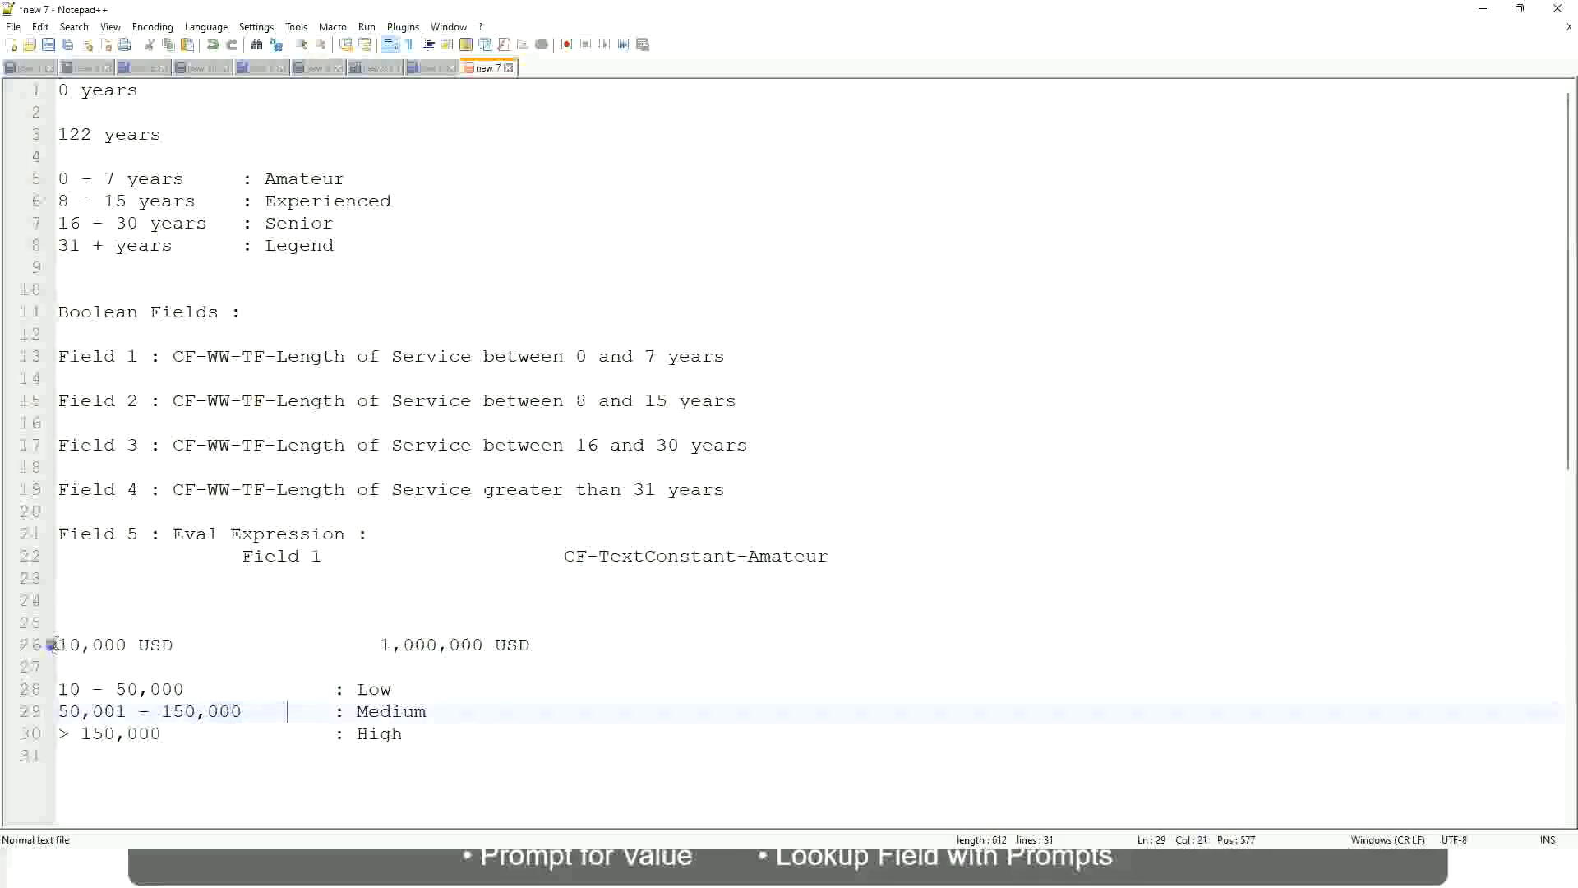
left_click(488, 648)
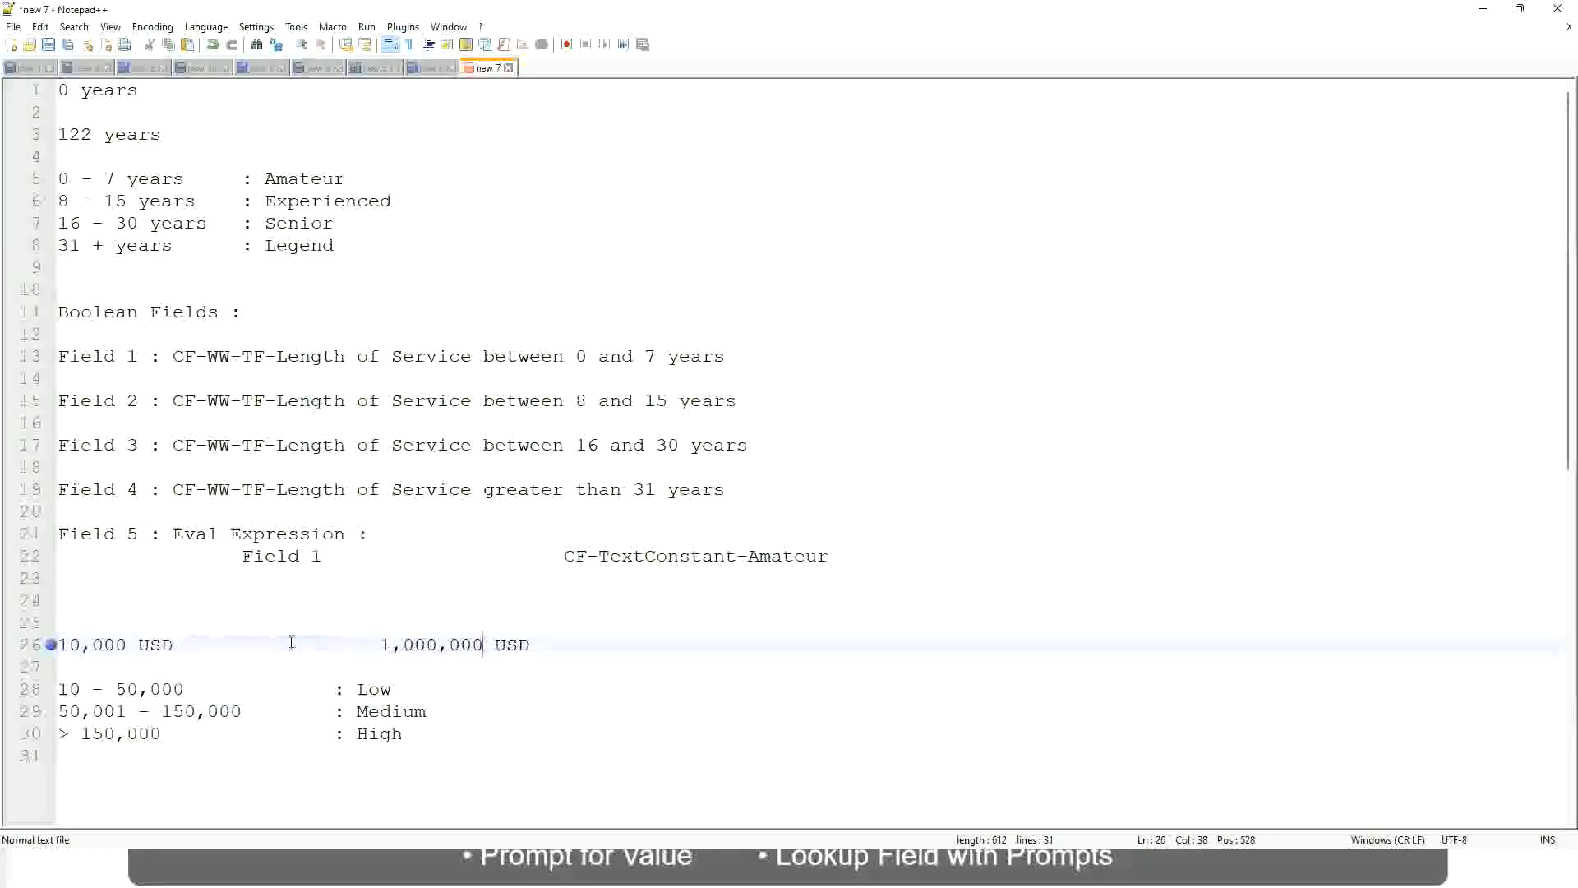
left_click(380, 689)
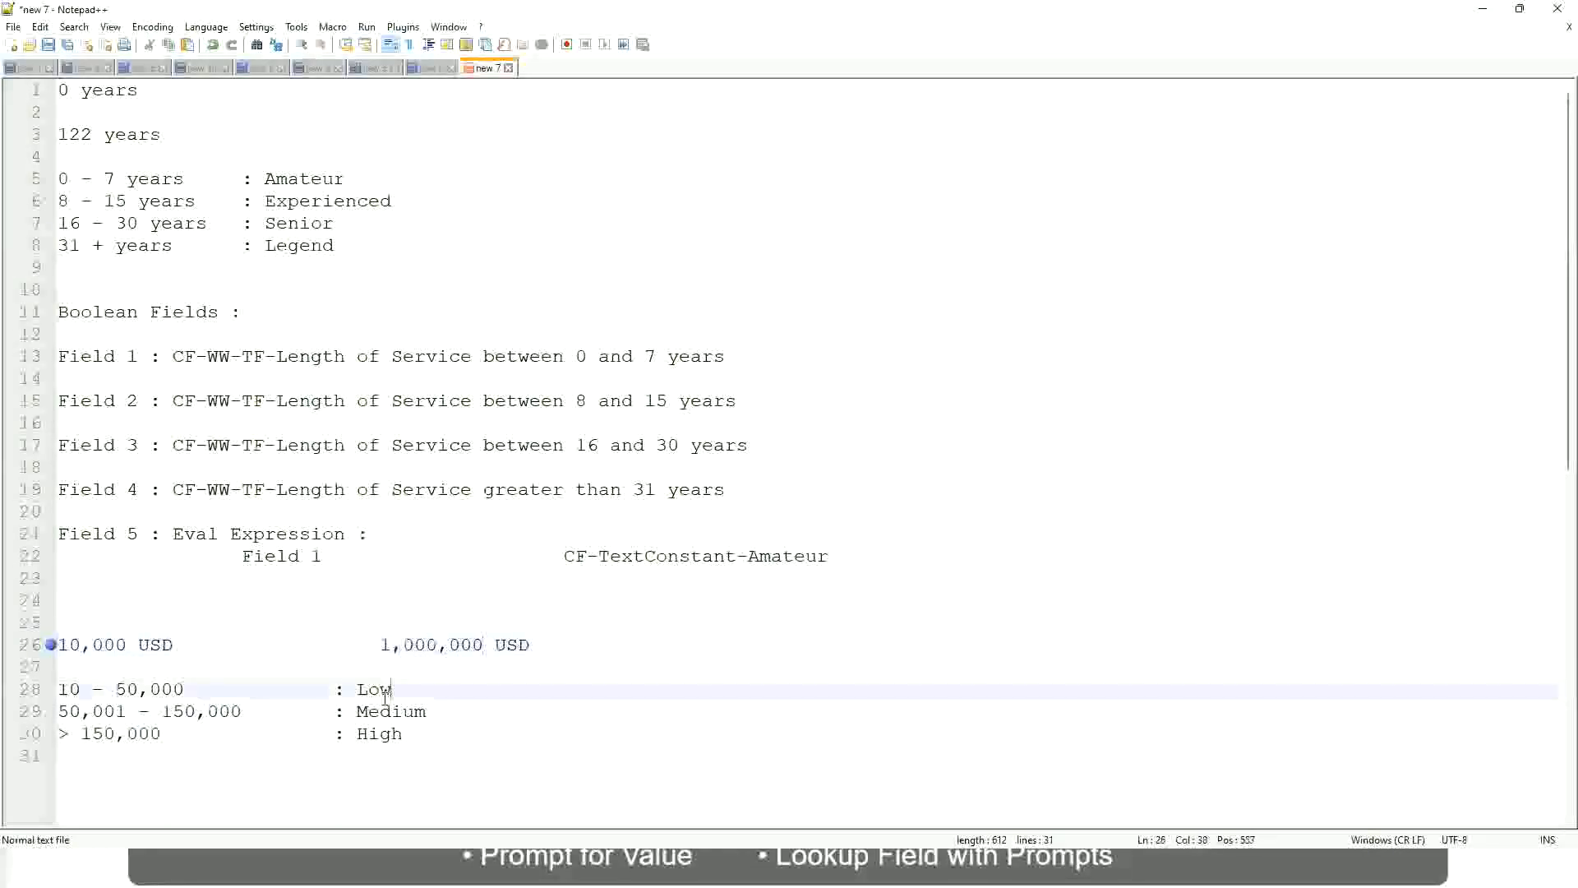
left_click(379, 713)
left_click(380, 734)
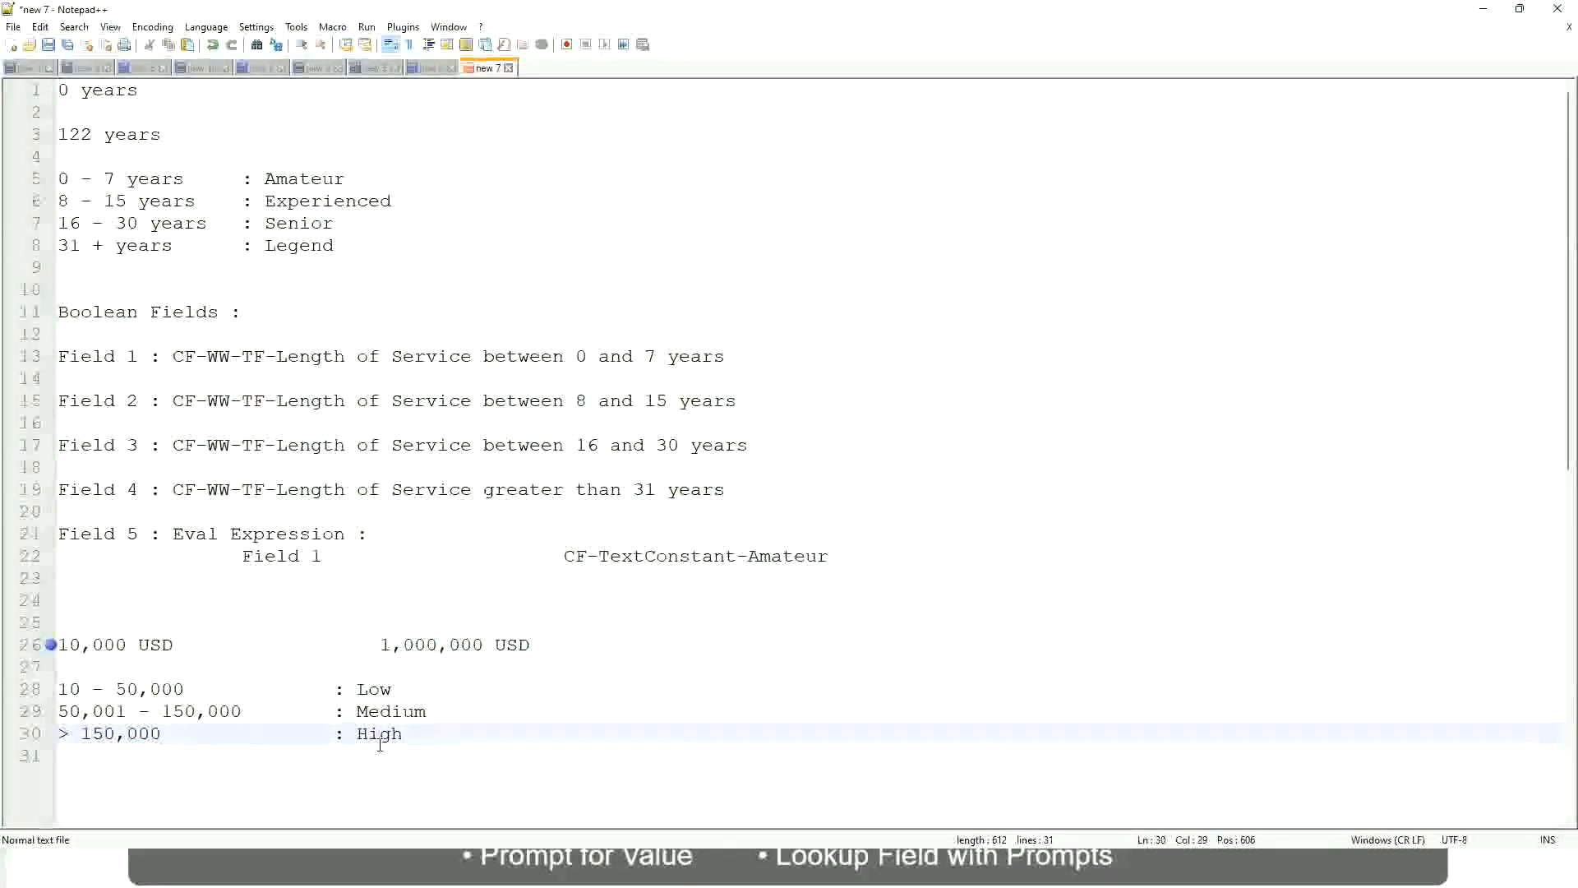
left_click(199, 669)
left_click(388, 752)
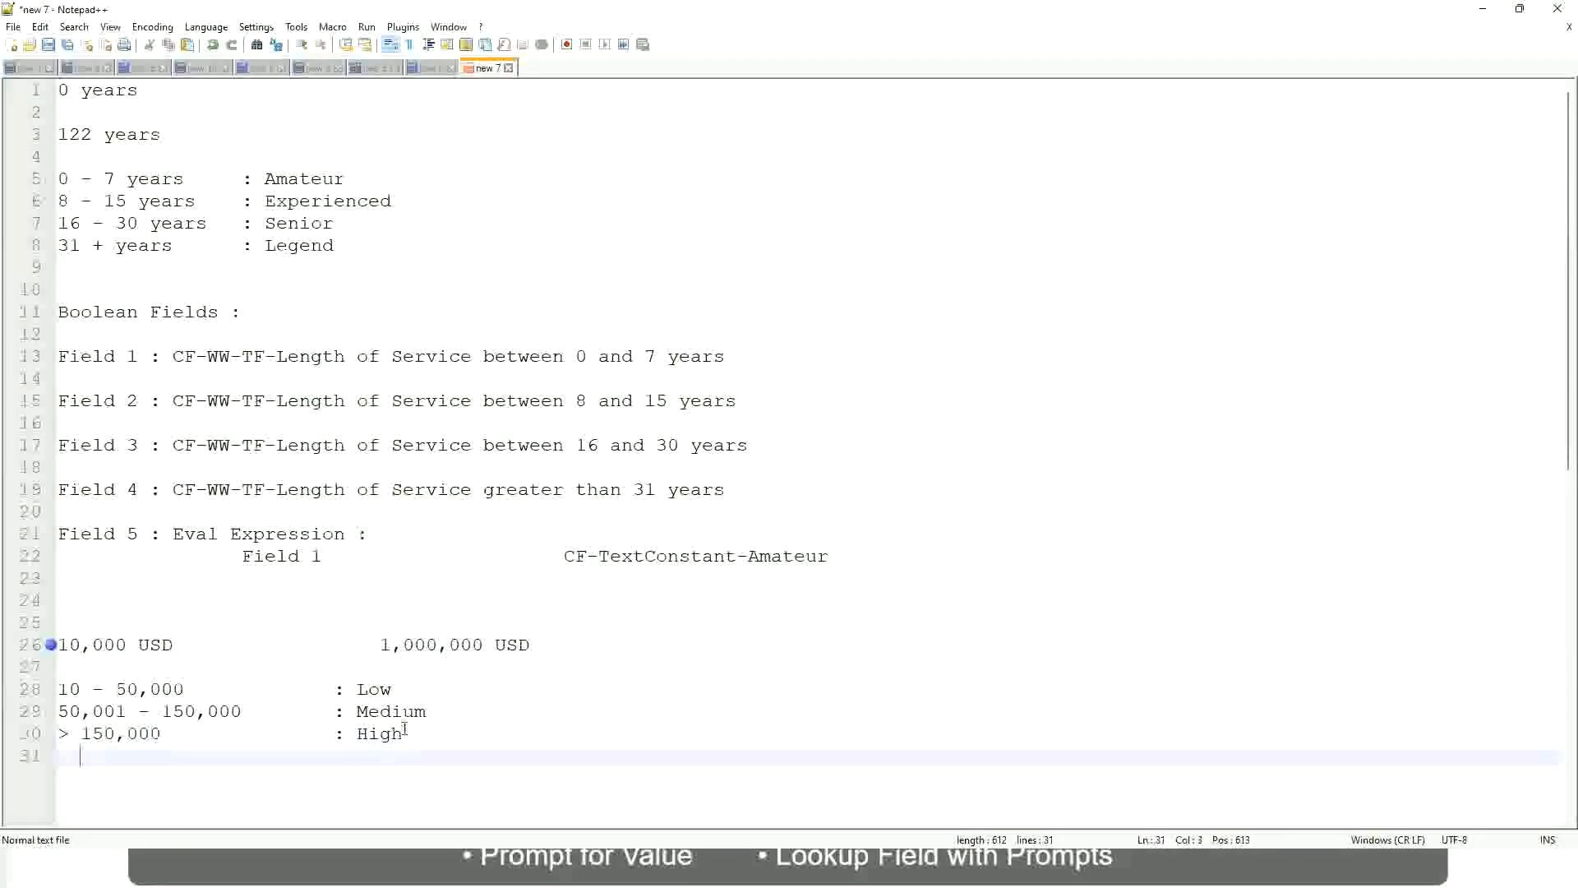
left_click(402, 731)
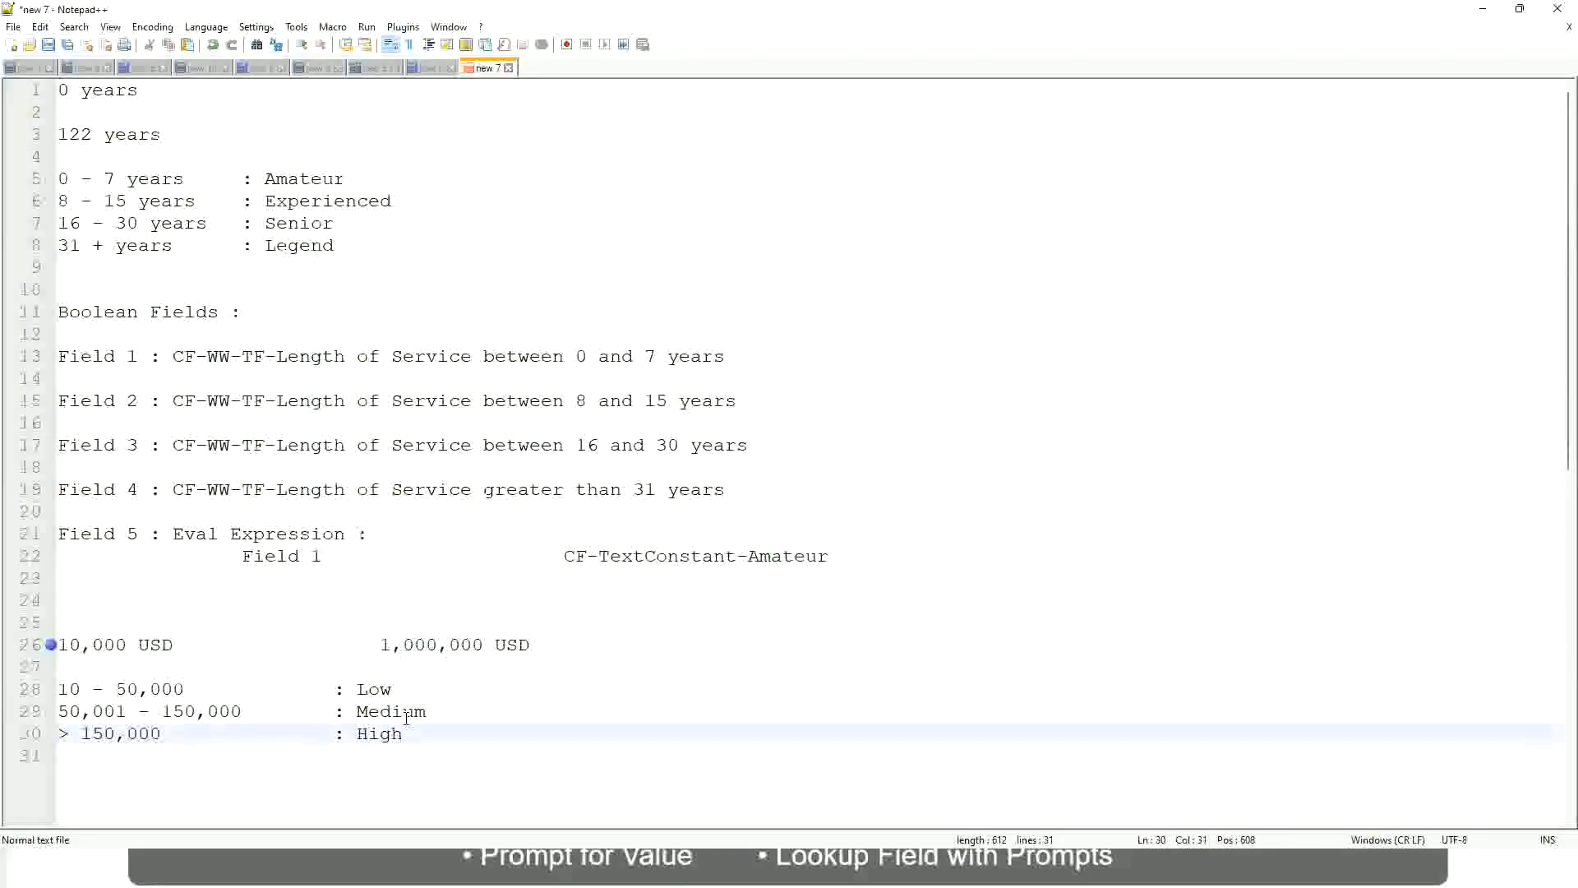